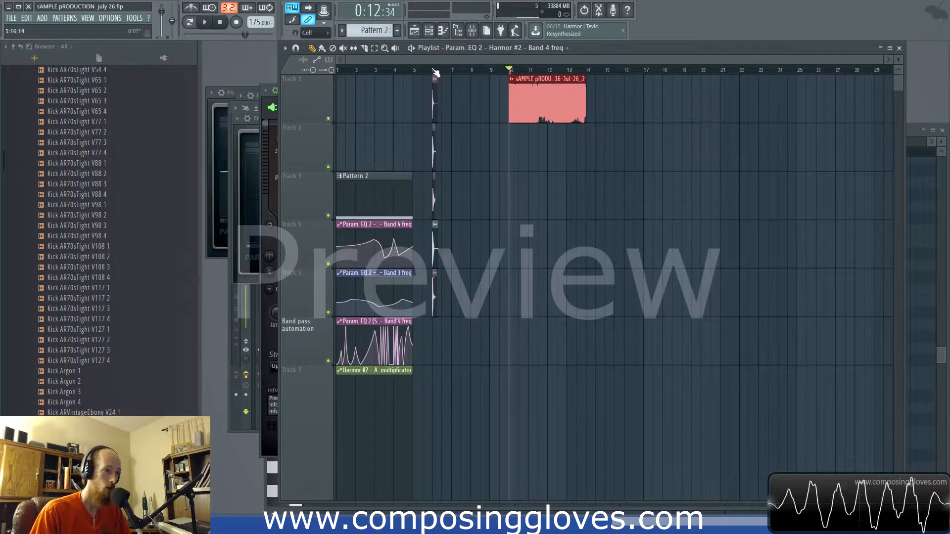
Select the time range of the long audio clip on Track 1, bars 10 to 14, and play it back
drag(436, 72, 451, 73)
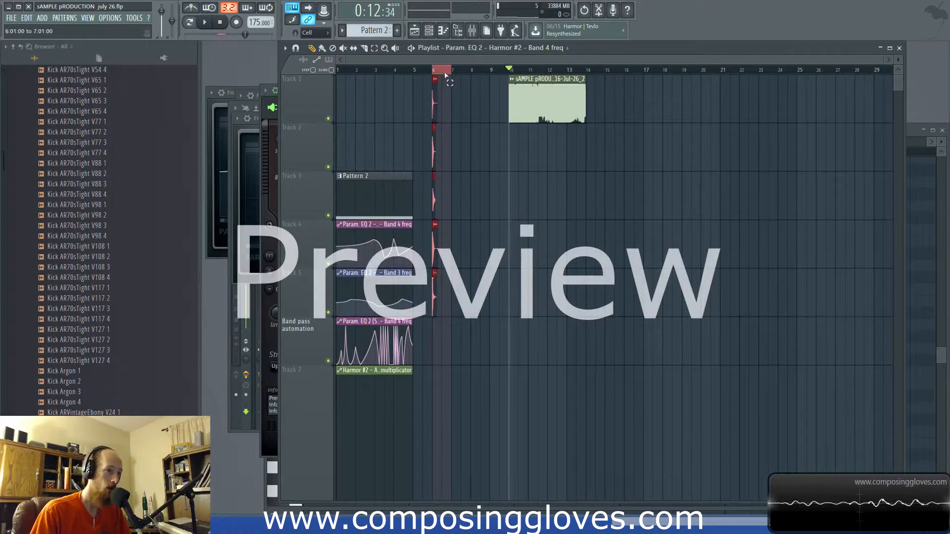
drag(517, 73, 580, 77)
scroll(546, 96, up, 3)
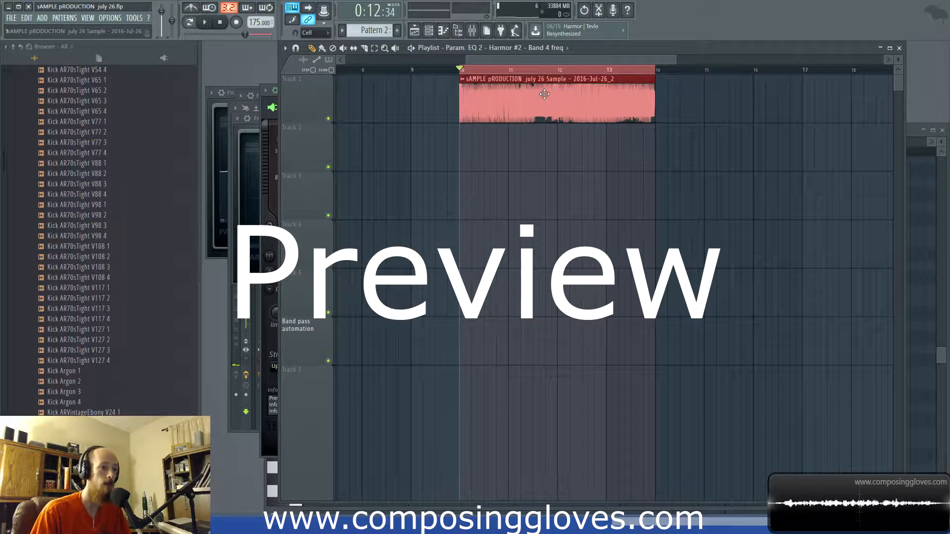
key(space)
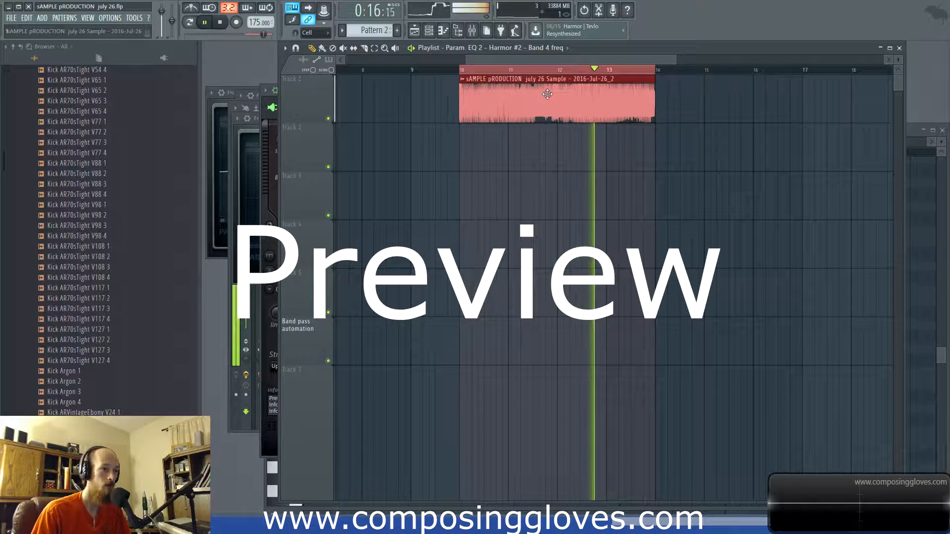
key(space)
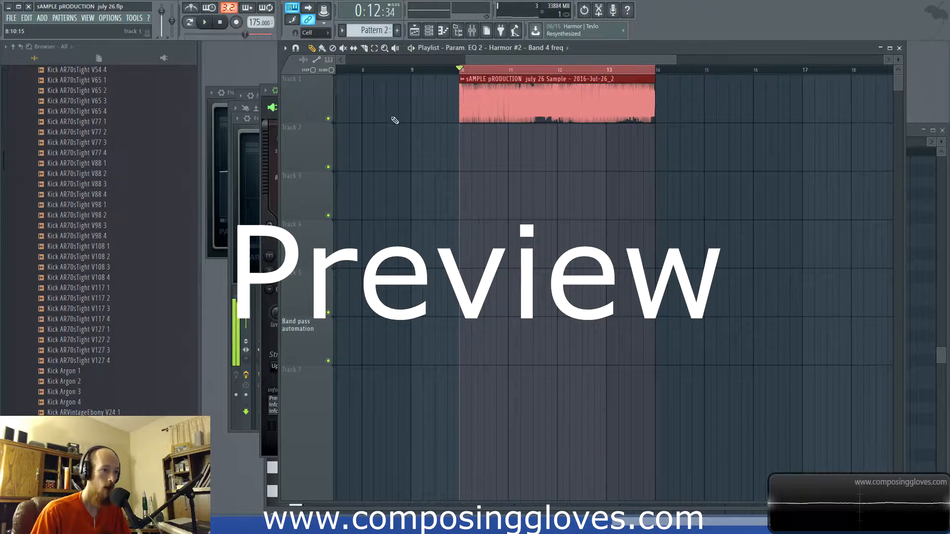
Select bars 1 to 5 of the playlist, covering Pattern 2 and its automation clips, and play them back
scroll(376, 113, left, 6)
drag(538, 75, 336, 75)
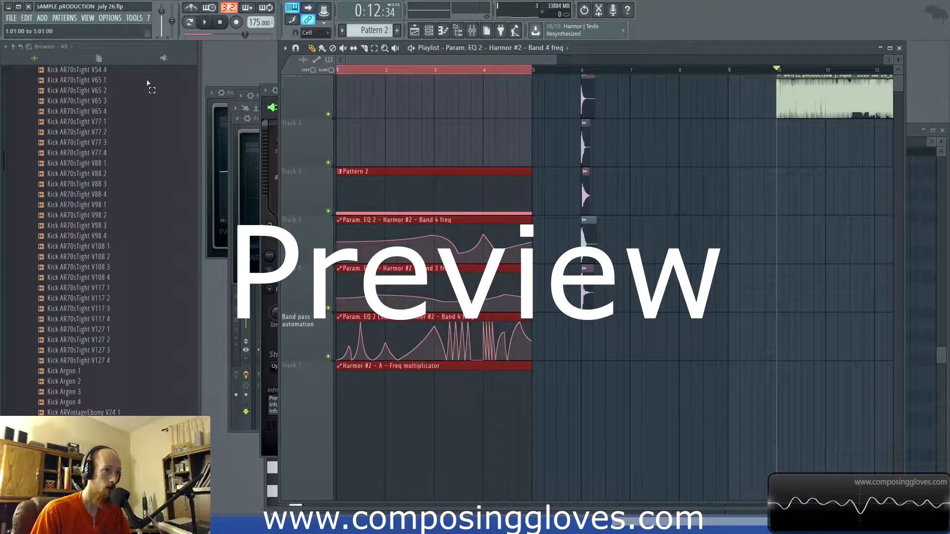
key(space)
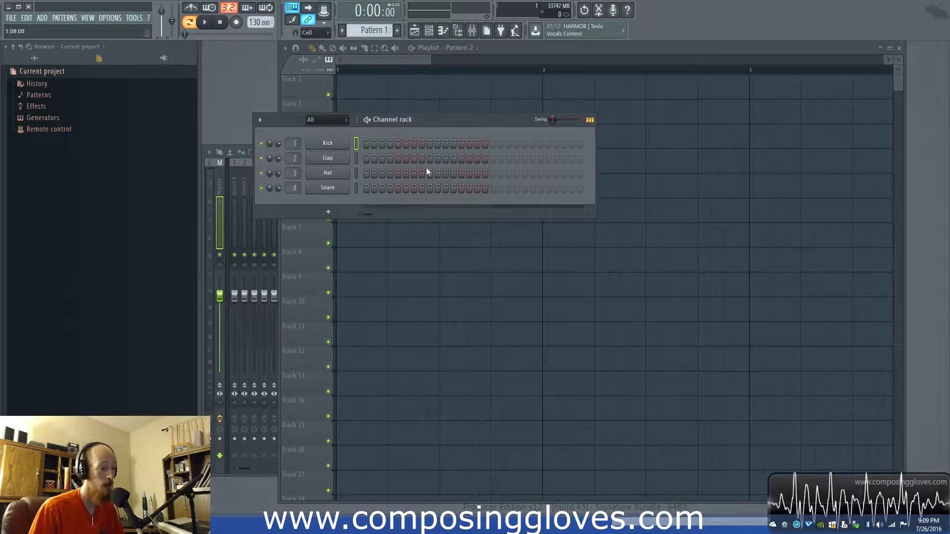
Move the channel rack up over the first playlist tracks, widen it, and set the project tempo to 175 BPM
drag(449, 120, 501, 90)
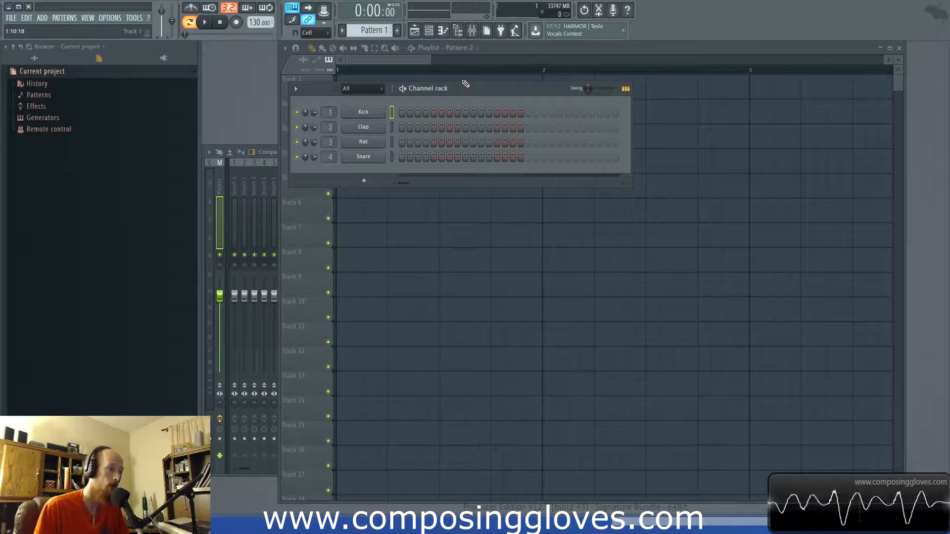
drag(476, 91, 475, 78)
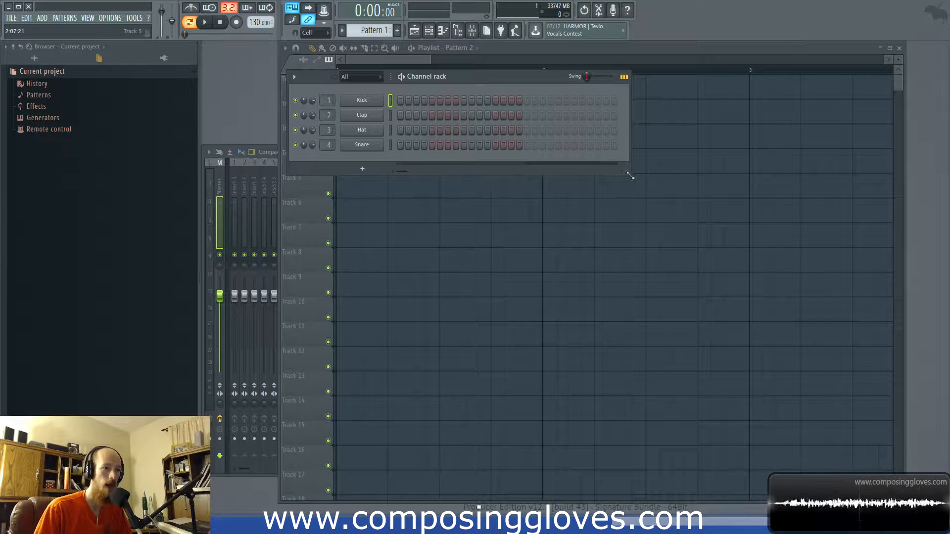
drag(632, 176, 690, 268)
drag(696, 180, 707, 204)
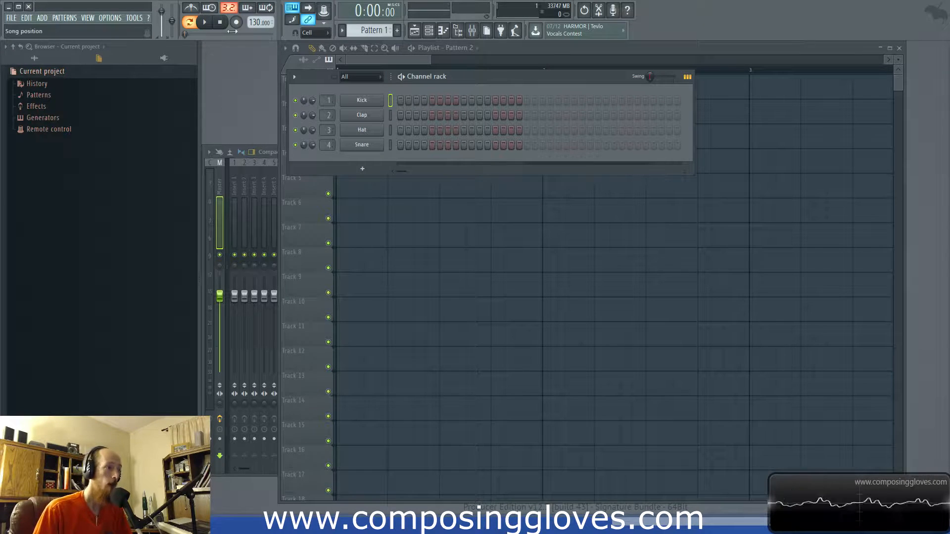
drag(265, 22, 265, 7)
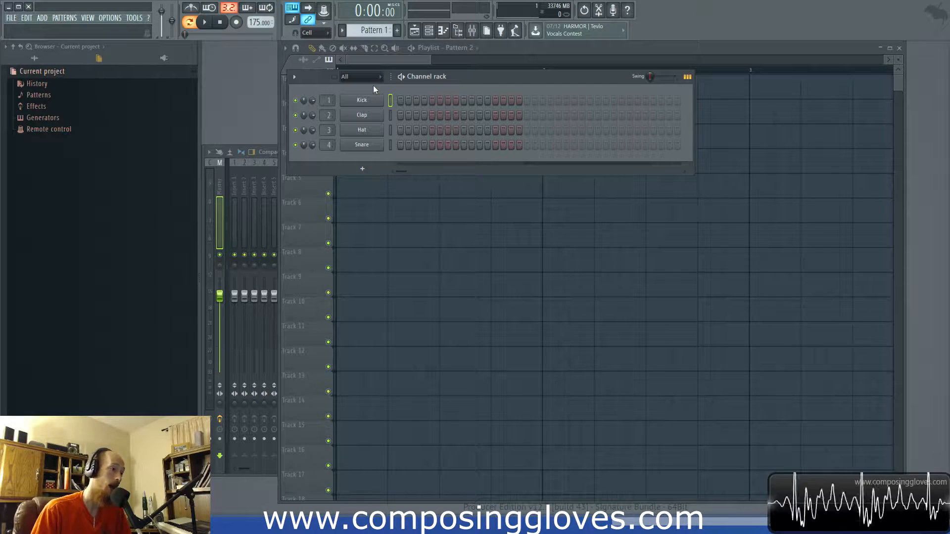
Find the Kick DaeTrap 5 sample in the browser and load it onto the Kick channel
click(56, 64)
scroll(159, 205, down, 5)
scroll(154, 193, down, 6)
scroll(159, 238, up, 6)
scroll(141, 231, up, 2)
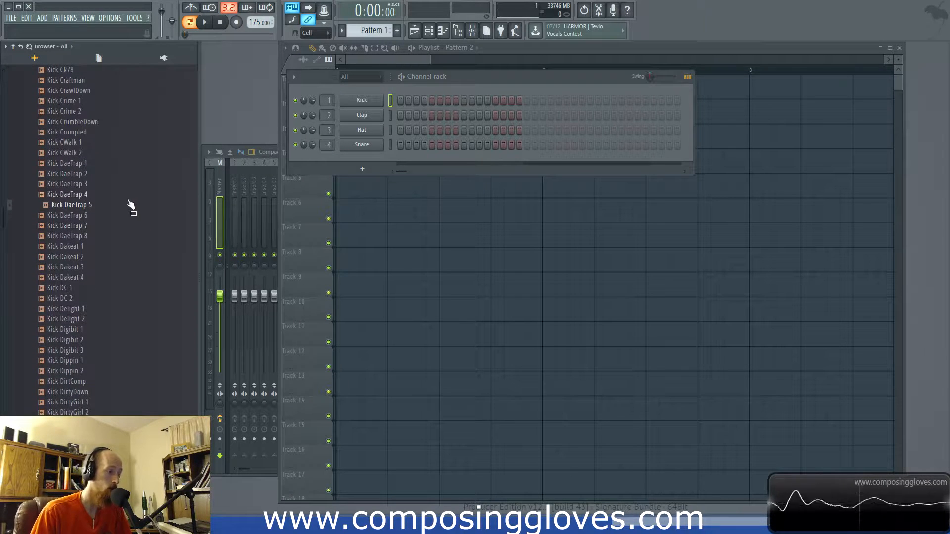
click(105, 205)
drag(105, 208, 362, 100)
Audition further kick samples and load Kick Downbeat 2 onto the Clap channel
click(71, 184)
click(70, 367)
scroll(71, 347, down, 4)
click(73, 319)
scroll(115, 275, down, 10)
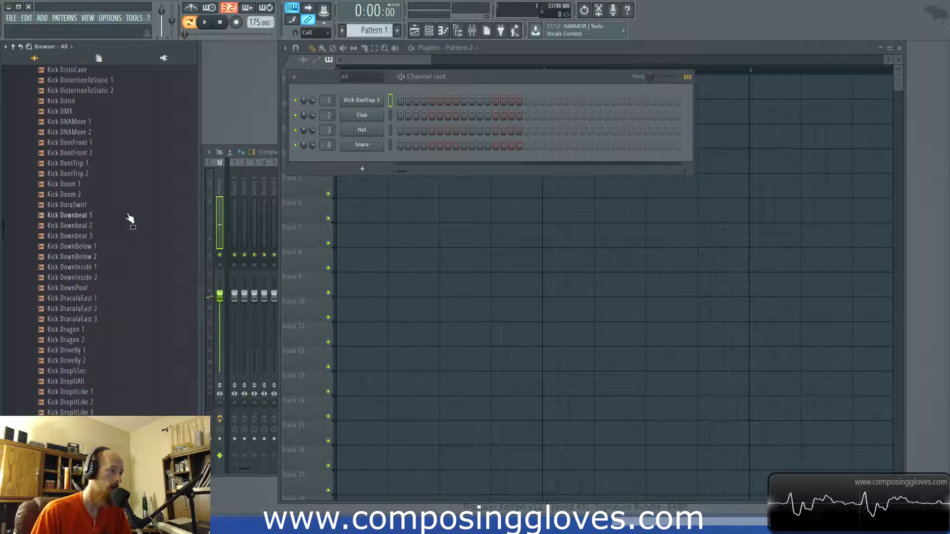
click(127, 221)
click(80, 227)
drag(81, 227, 361, 115)
Audition the Dusty, Easy and Edged kick samples among others and load Kick Edged 3 onto the Hat channel
scroll(94, 300, down, 2)
click(105, 280)
click(118, 302)
scroll(113, 317, down, 4)
click(114, 298)
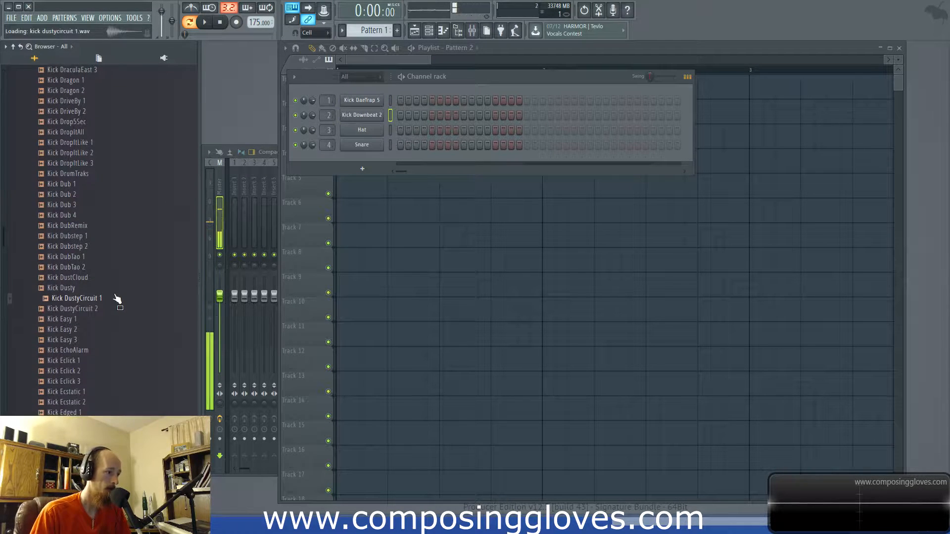
click(114, 309)
click(113, 329)
click(116, 350)
scroll(114, 354, down, 4)
click(114, 292)
click(105, 301)
click(106, 309)
click(102, 319)
drag(76, 311, 361, 131)
Load Kick EricSneo 5 V2 onto the Snare channel and activate the first step on all four channels
scroll(102, 314, down, 8)
click(101, 312)
click(85, 321)
click(84, 302)
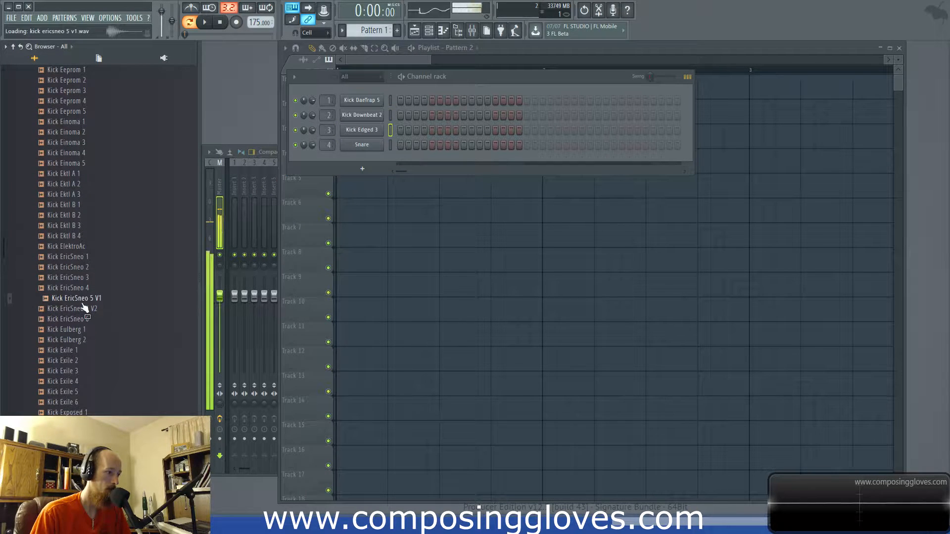
click(85, 292)
click(89, 309)
drag(89, 308, 364, 148)
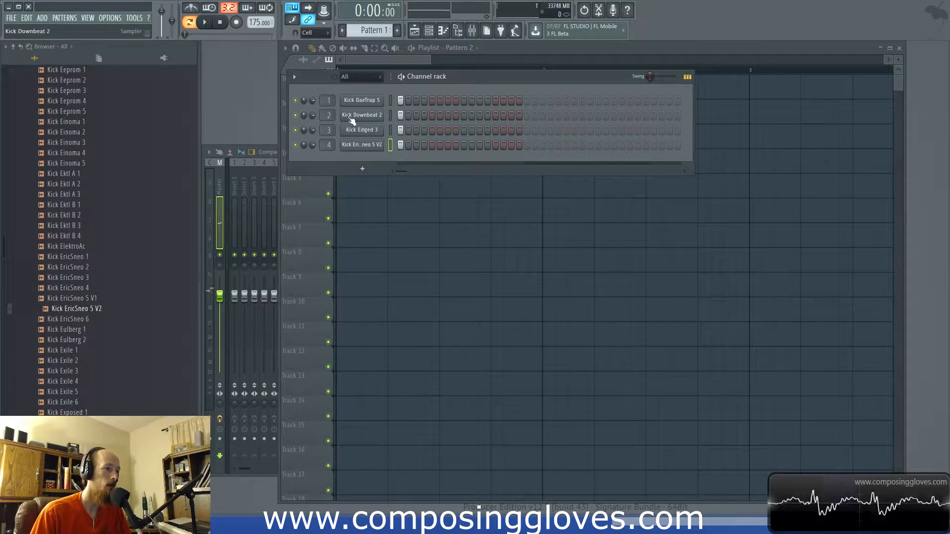
Route the four kick channels to mixer tracks 1 to 4 and check the sampler settings of the first two
click(362, 100)
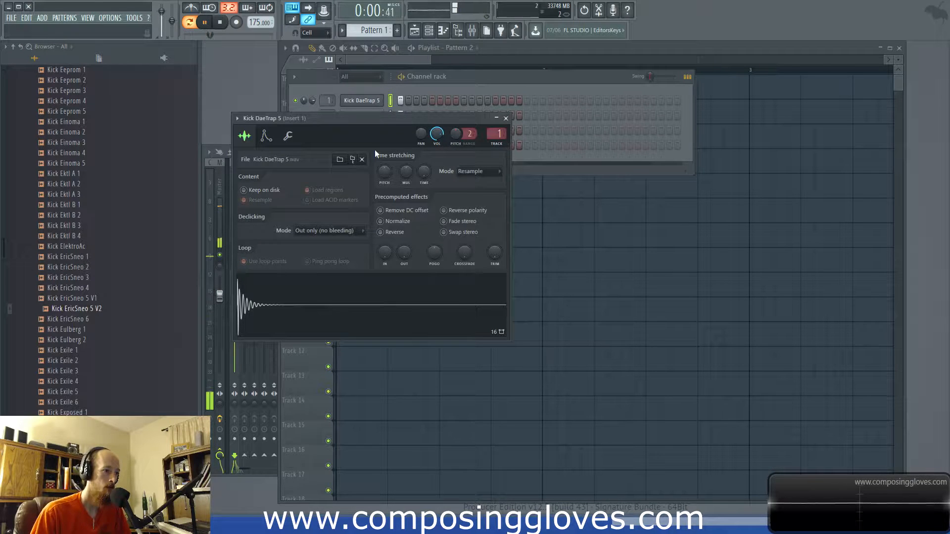
click(372, 101)
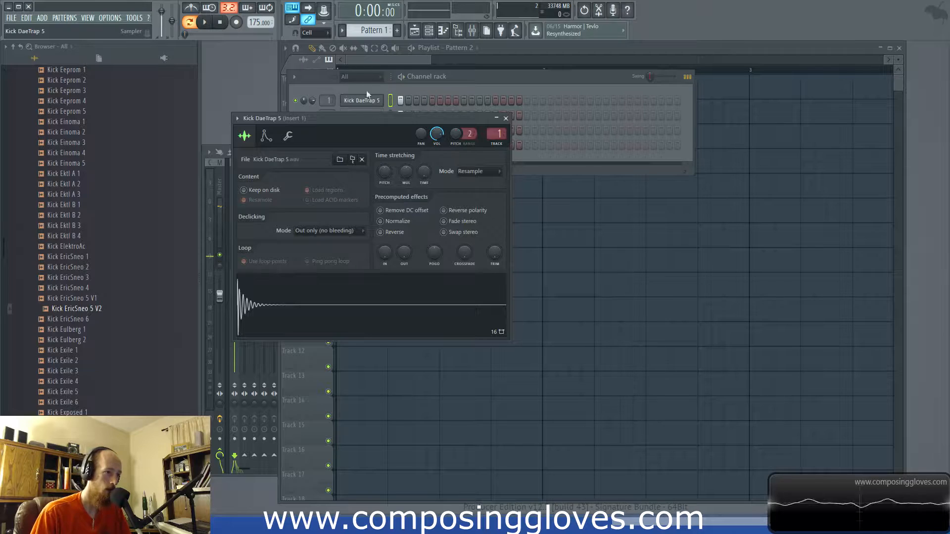
click(369, 85)
click(374, 116)
drag(364, 131, 629, 220)
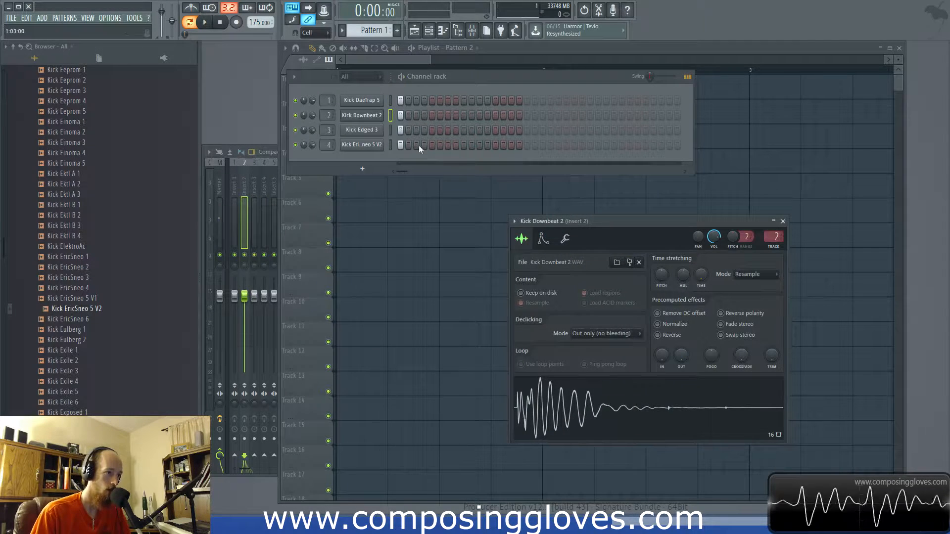
Open the mixer, play the layered kicks, and solo insert 1 briefly to audition it before restoring all tracks
click(472, 30)
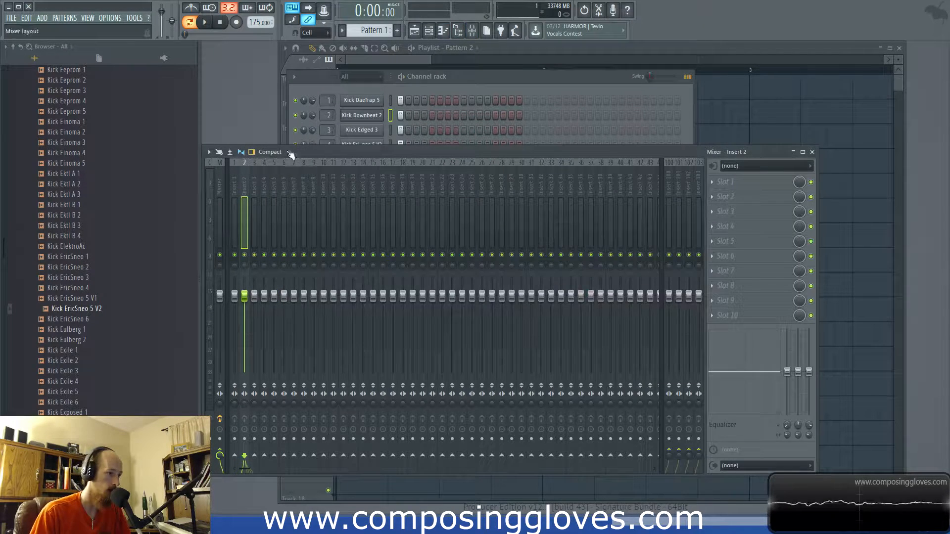
click(235, 190)
key(space)
key(space)
key(space)
key(space)
key(space)
key(space)
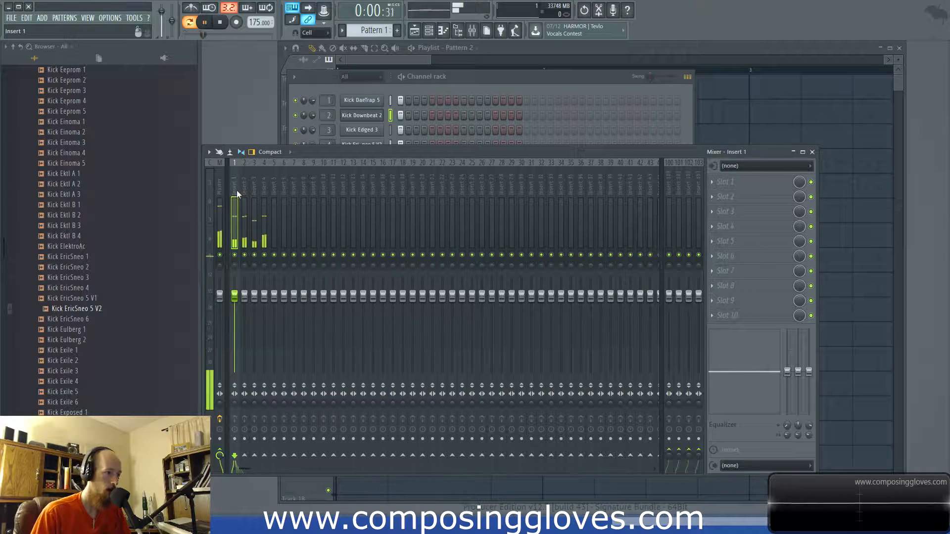
right_click(235, 255)
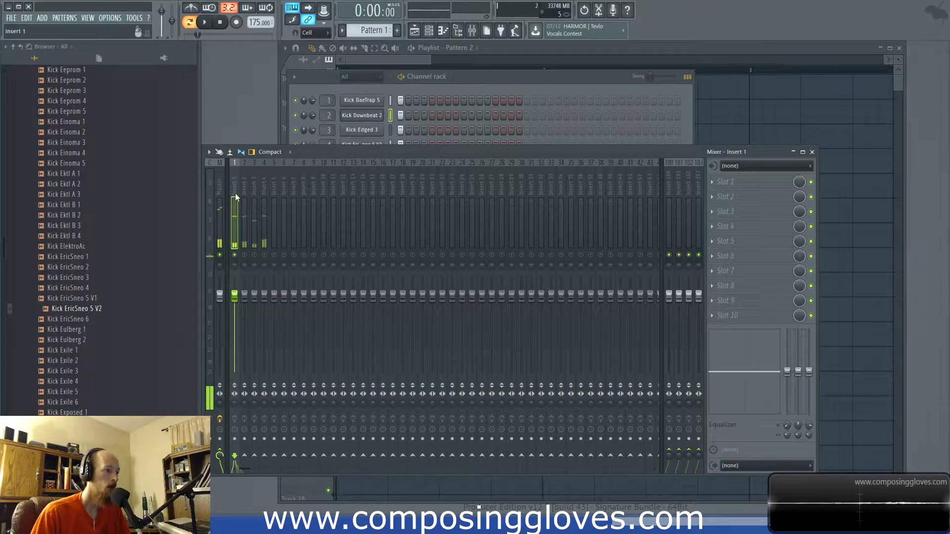
right_click(236, 255)
right_click(239, 256)
right_click(246, 256)
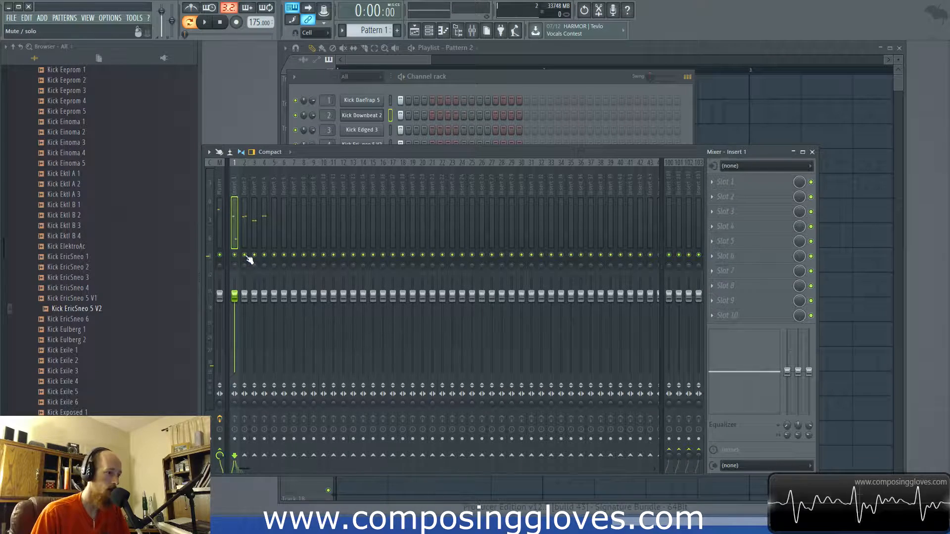
Solo mixer insert 2 and play the pattern to hear Kick Downbeat 2 alone
click(243, 206)
right_click(245, 256)
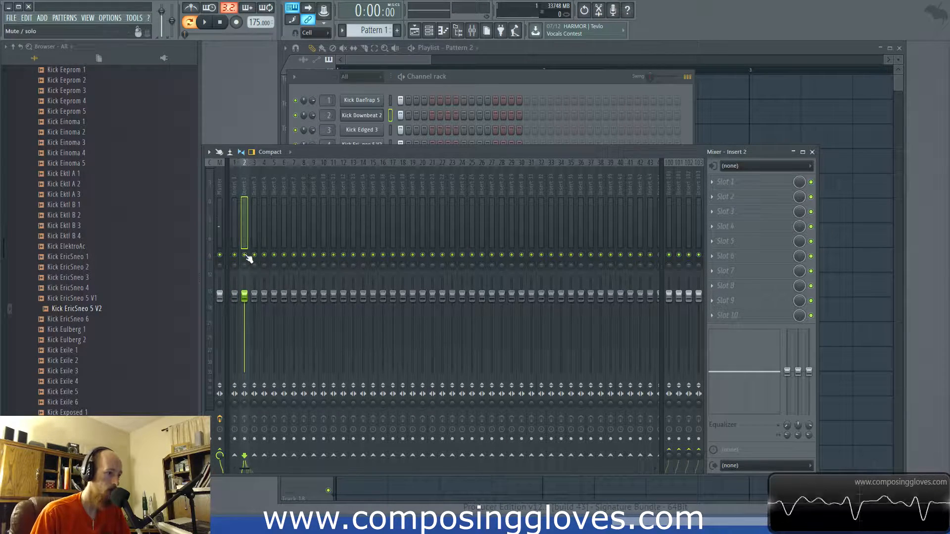
key(space)
key(space)
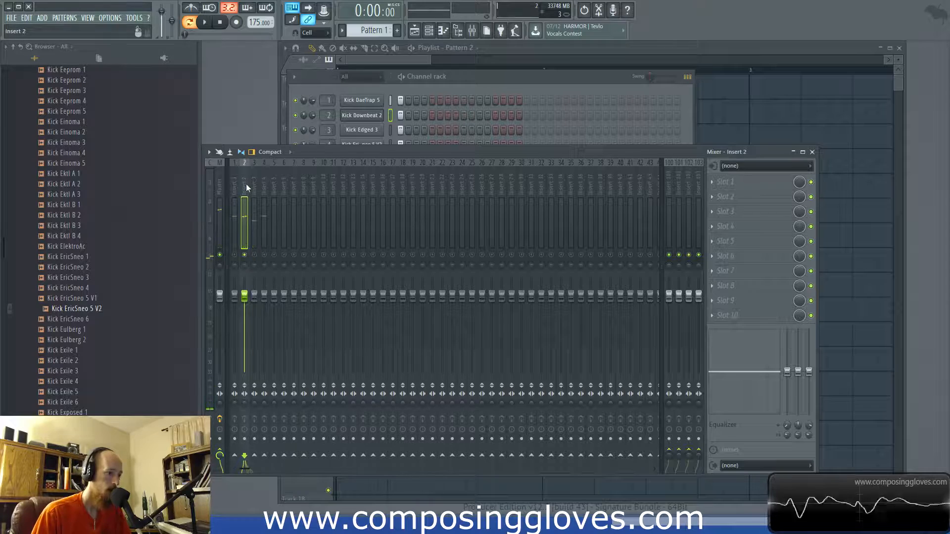
click(746, 198)
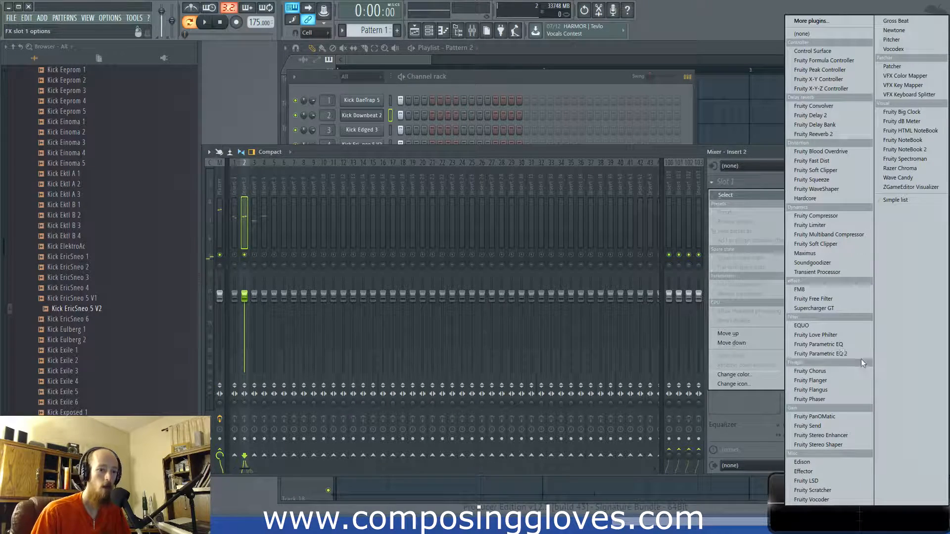
click(244, 265)
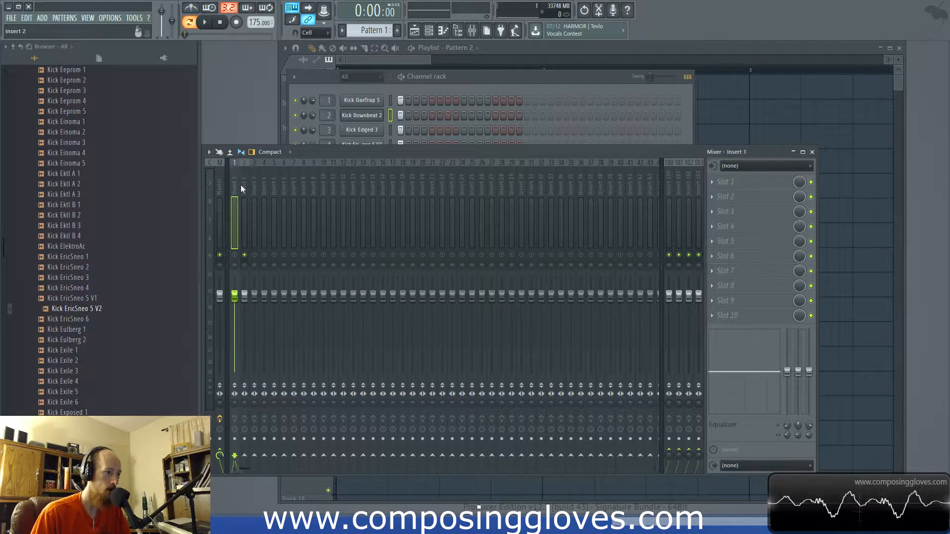
click(746, 187)
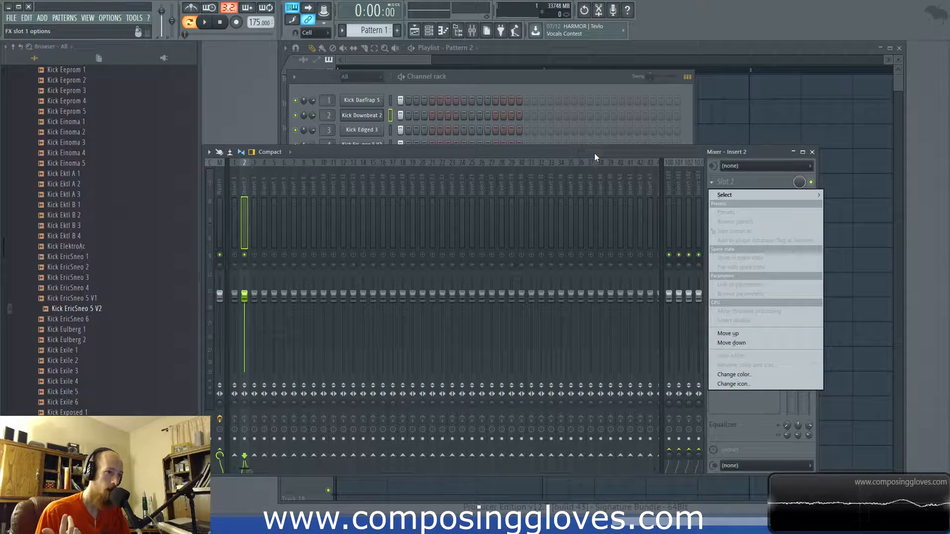
click(362, 99)
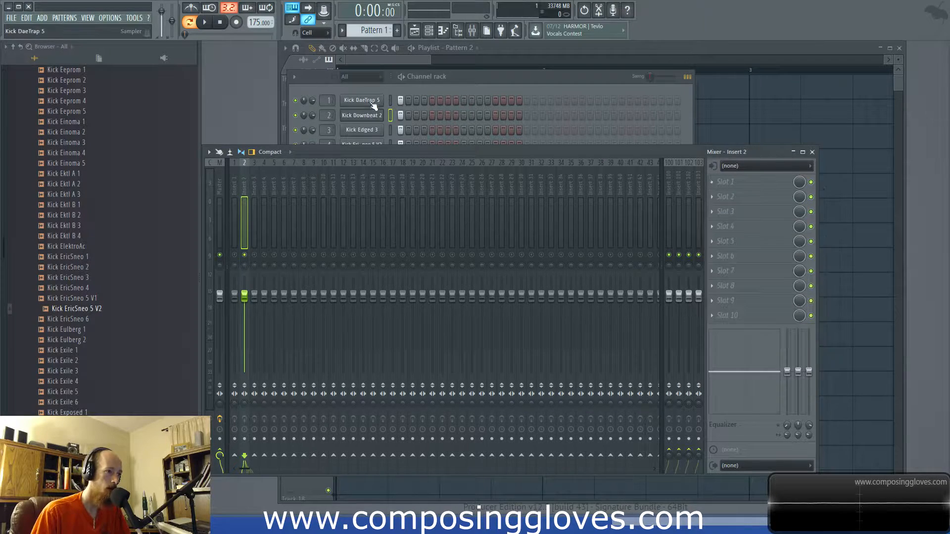
click(362, 100)
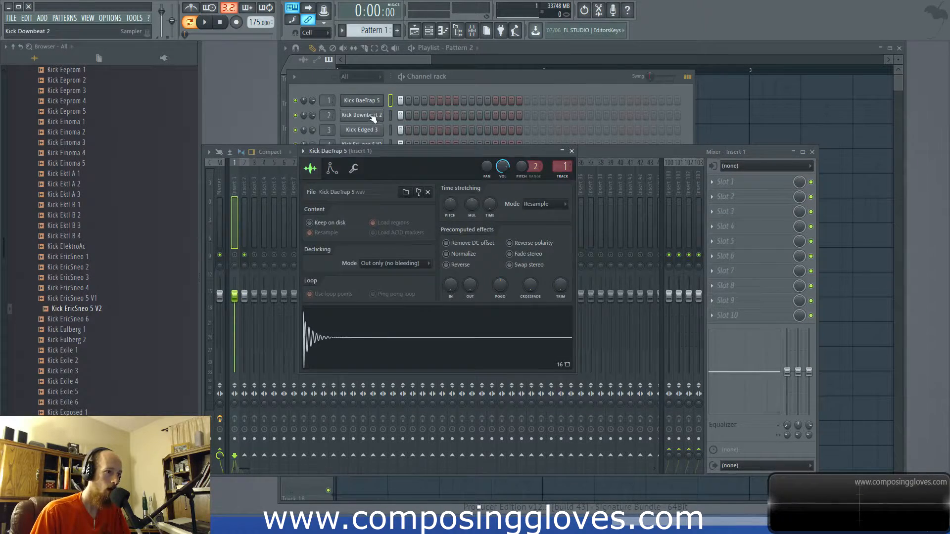
click(371, 117)
Add Fruity Parametric EQ 2 to the first effect slot of mixer insert 2
click(245, 189)
click(791, 189)
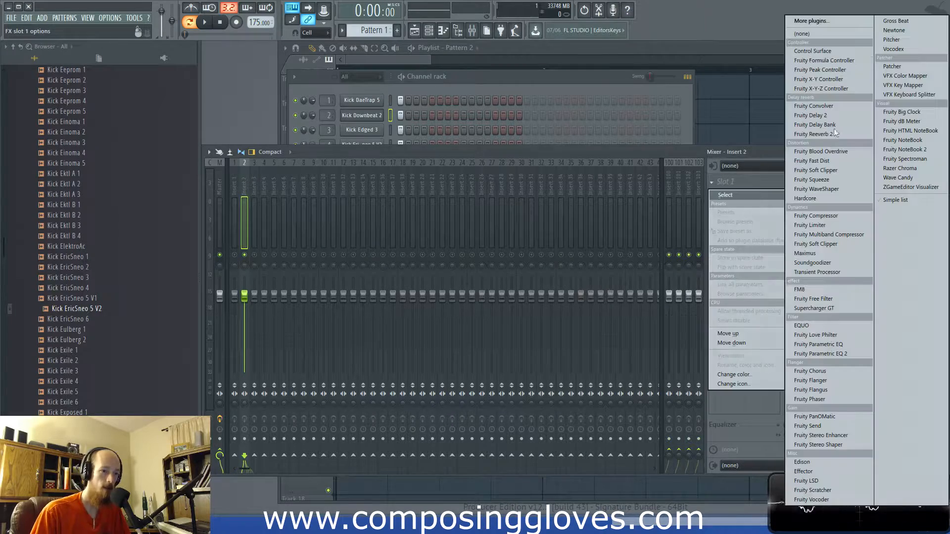
click(853, 353)
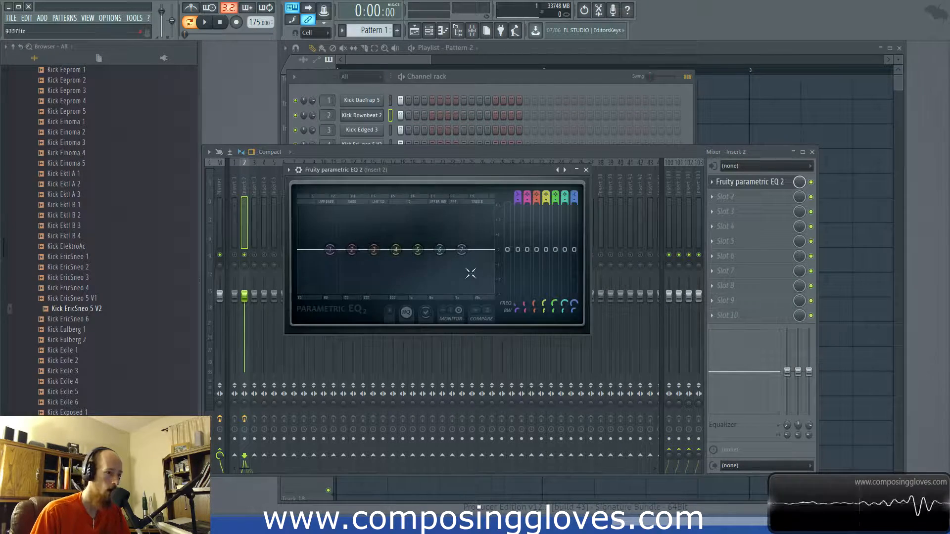
Lower EQ bands 4 and 5 to carve a deep mid cut and shift band 7 lower in frequency, playing the kick to check
drag(462, 251, 394, 289)
key(space)
scroll(409, 280, down, 3)
drag(418, 251, 412, 270)
key(space)
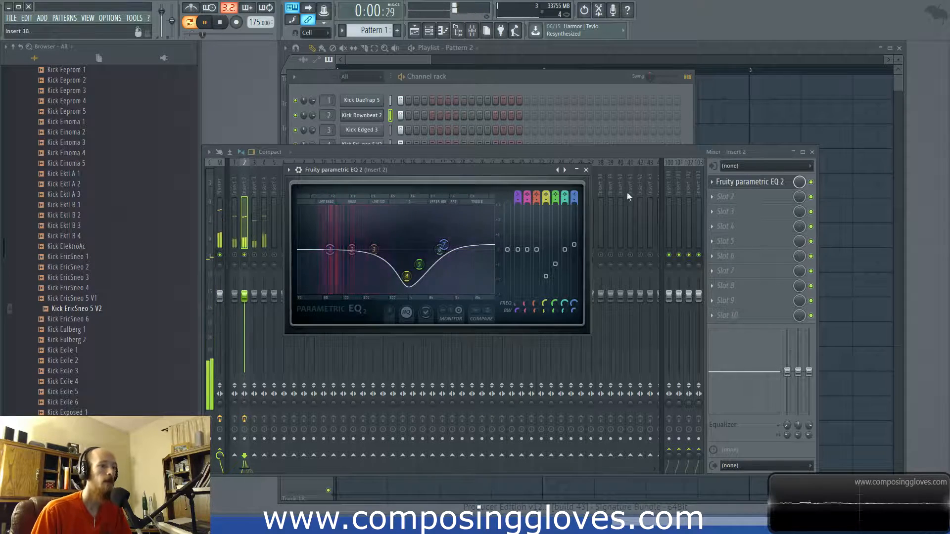
Add Maximus to the second effect slot of mixer insert 2 and play the kick through it
click(723, 197)
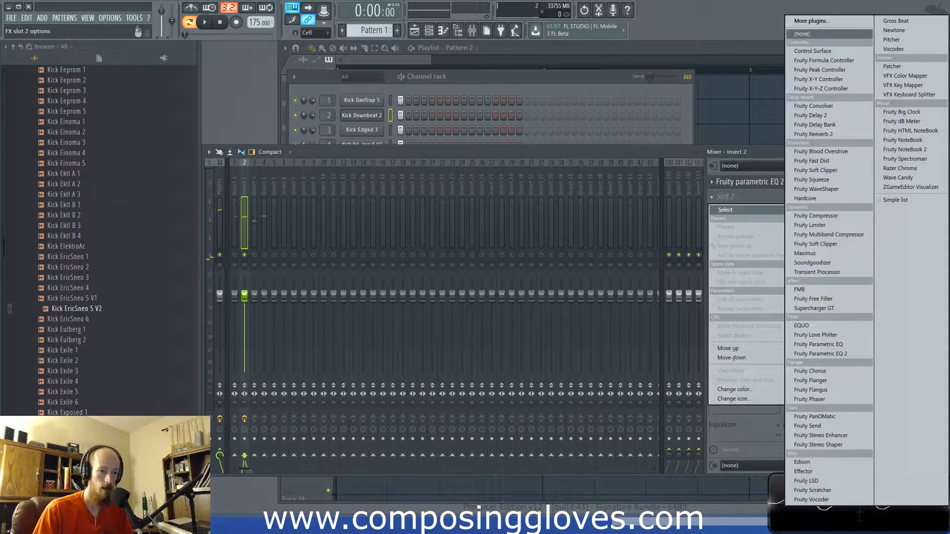
click(847, 253)
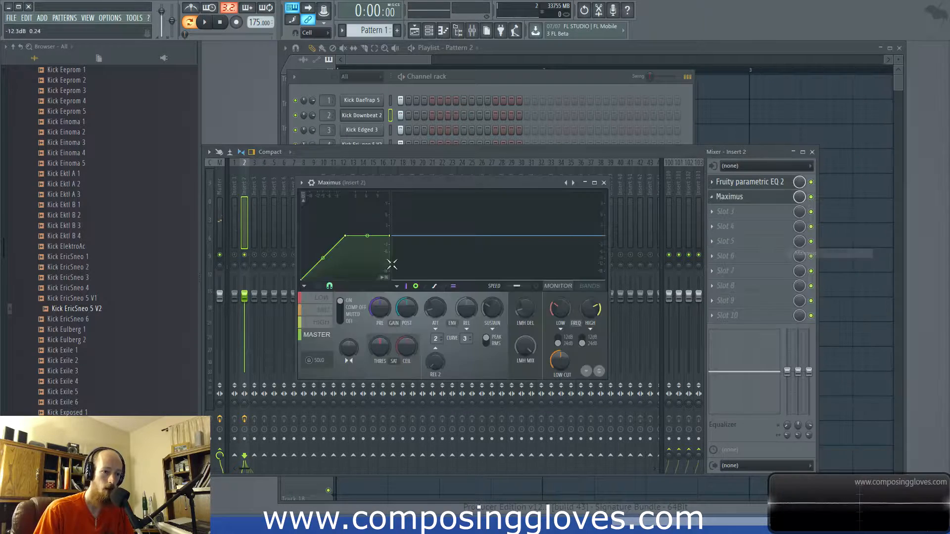
key(space)
key(space)
key(space)
key(space)
Reshape the Maximus low band curve into a gentler slope and raise the band's post gain while playing the kick
right_click(320, 268)
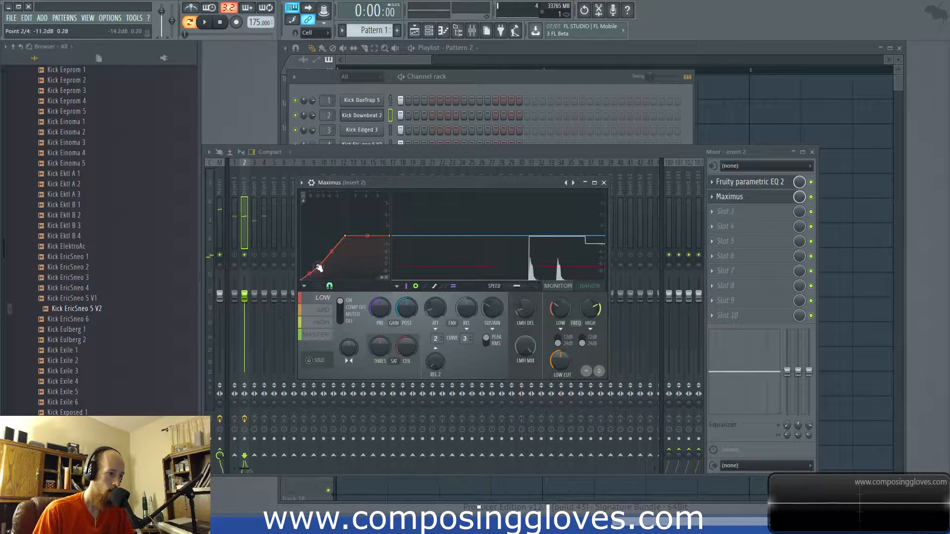
key(space)
key(space)
key(space)
key(space)
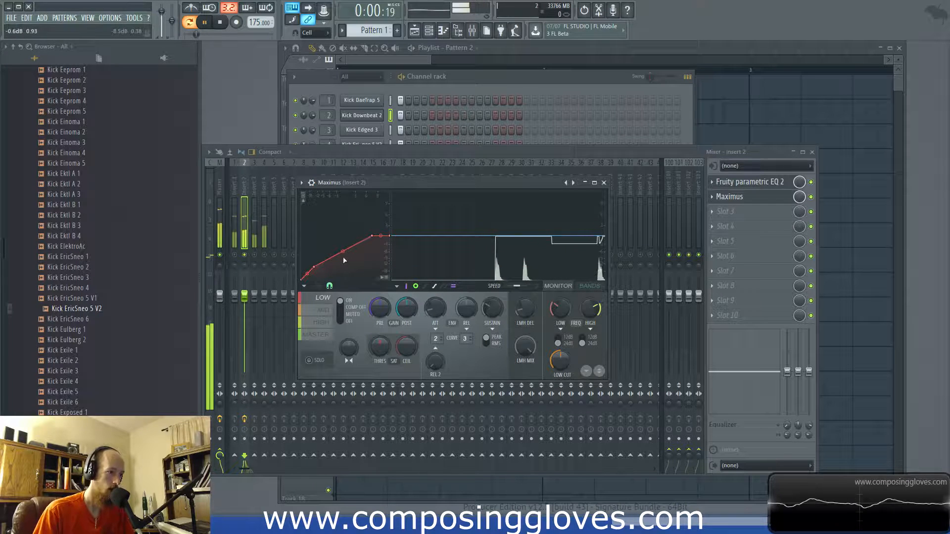
drag(405, 309, 405, 295)
key(space)
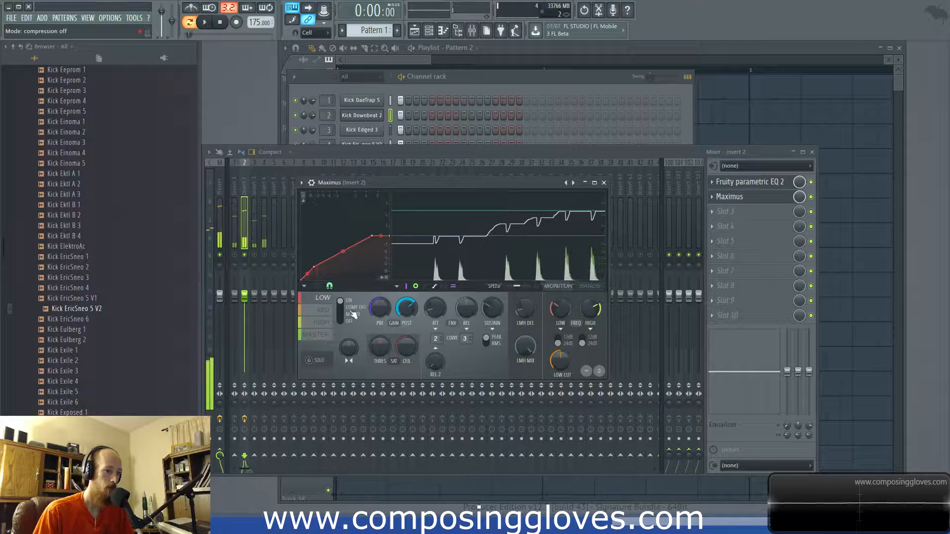
Unmute mixer insert 1, reopen Maximus on insert 2, and play the two kicks together
click(234, 255)
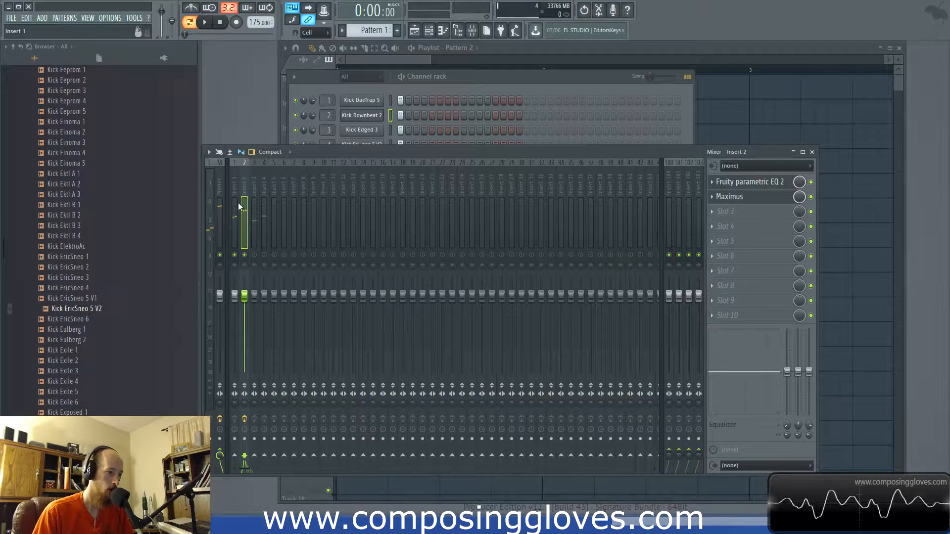
click(744, 197)
click(745, 197)
click(744, 197)
click(745, 198)
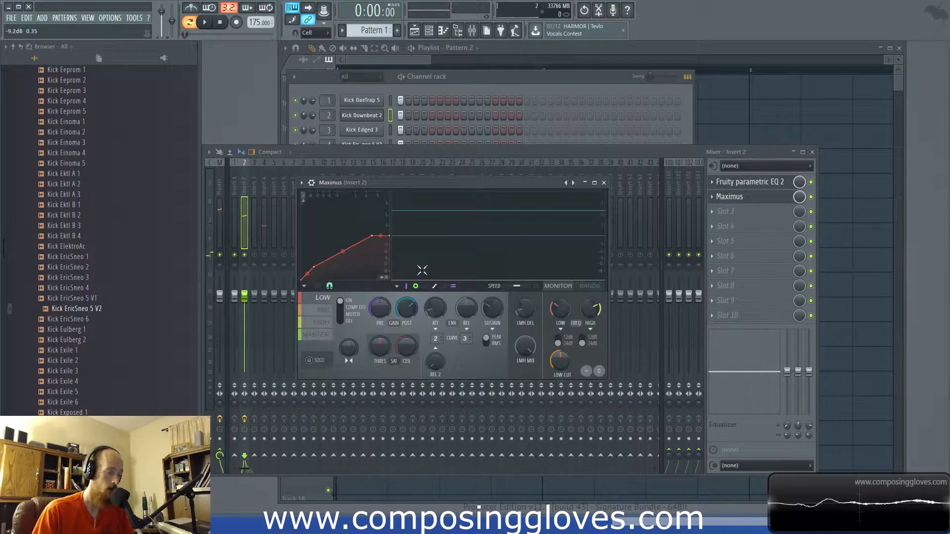
key(space)
key(space)
Add Fruity Parametric EQ 2 to the first effect slot of mixer insert 1 and play the pattern
click(237, 191)
click(733, 198)
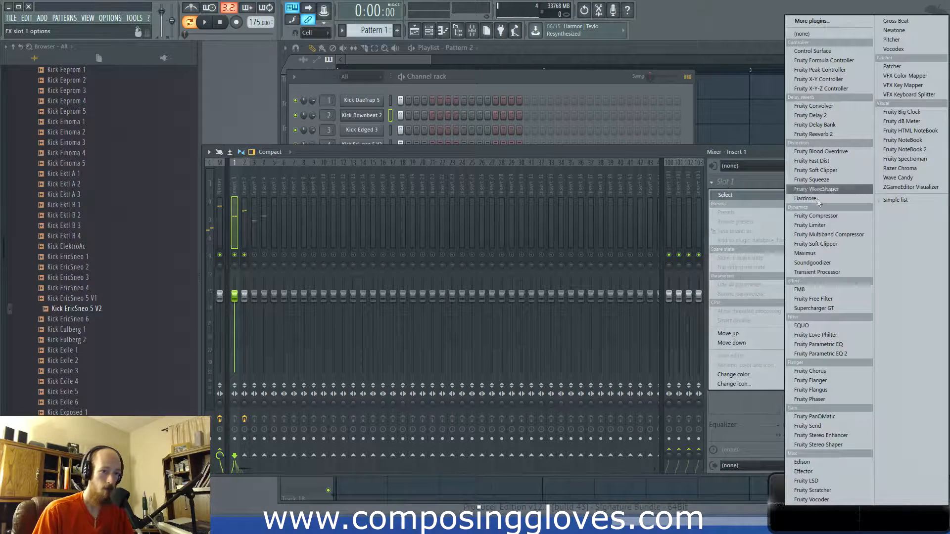
click(861, 353)
key(space)
key(space)
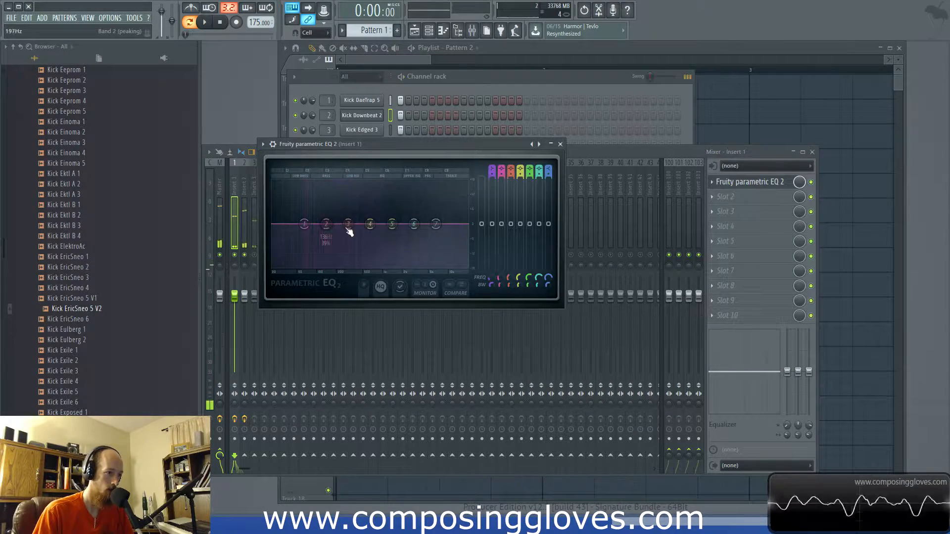
Cut insert 1's highs with EQ bands 5, 6 and 7, lower band 1, and boost band 2 slightly in the lows
drag(401, 226, 432, 256)
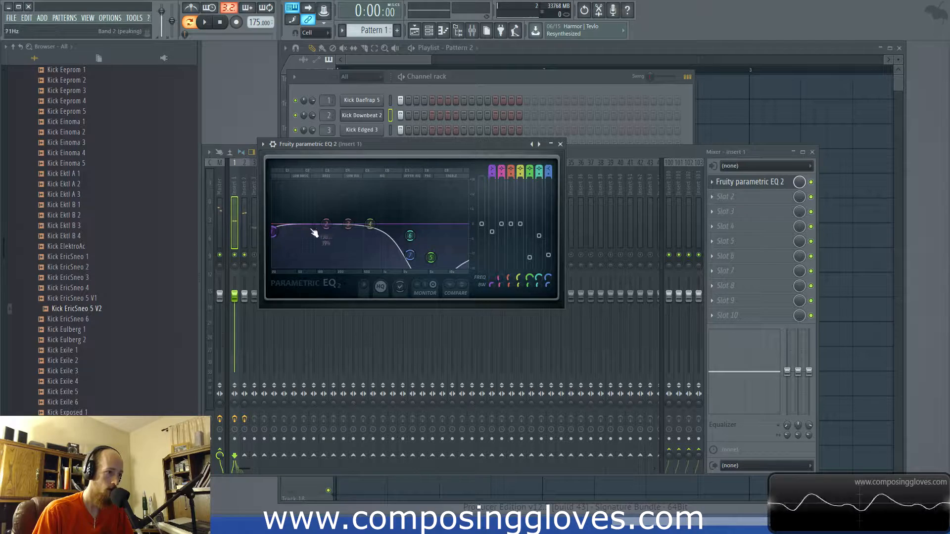
key(space)
drag(311, 219, 316, 223)
key(space)
Bend the Maximus high band curve on insert 2 upward while playing the kicks
click(245, 183)
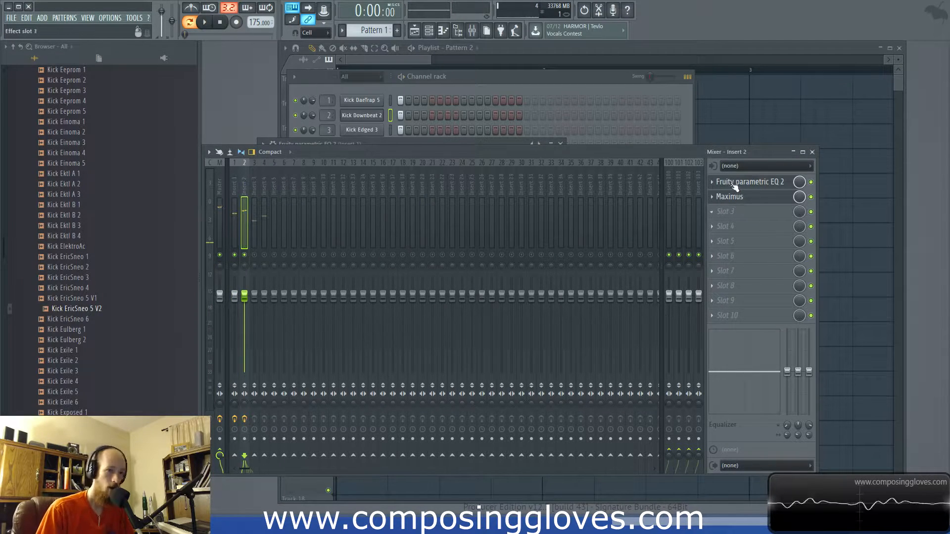
click(745, 199)
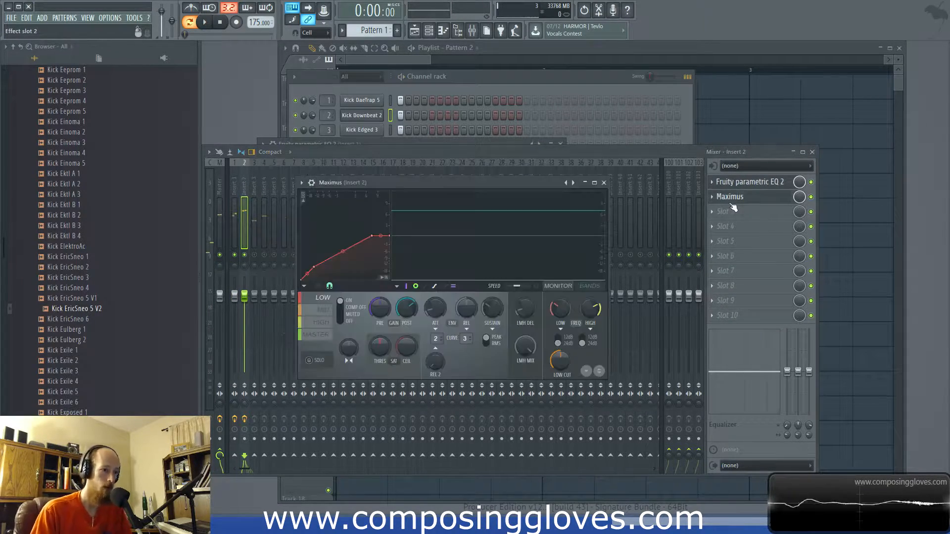
click(322, 323)
drag(323, 258, 322, 251)
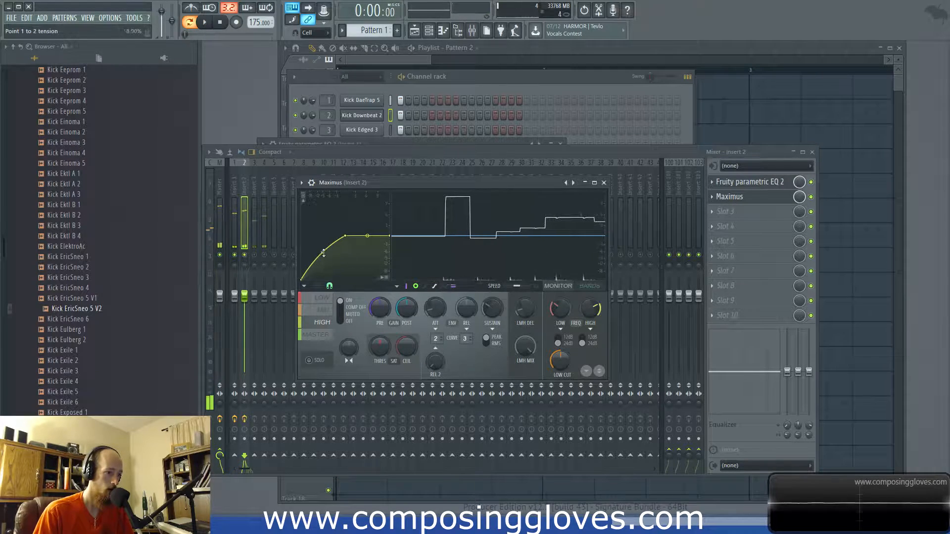
key(space)
Widen the mid cut in insert 2's EQ by moving band 4 lower in frequency and readjusting band 5 during playback
click(242, 187)
click(747, 183)
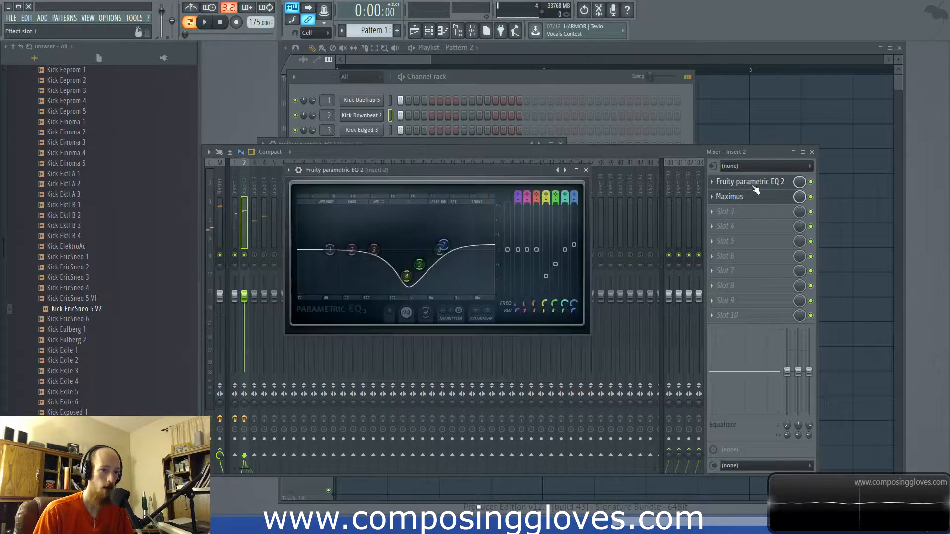
mouse_move(407, 276)
mouse_down()
mouse_move(388, 277)
mouse_move(410, 278)
mouse_up()
key(space)
drag(420, 265, 433, 266)
mouse_move(408, 278)
mouse_down()
mouse_move(388, 278)
mouse_move(426, 270)
mouse_move(393, 278)
mouse_up()
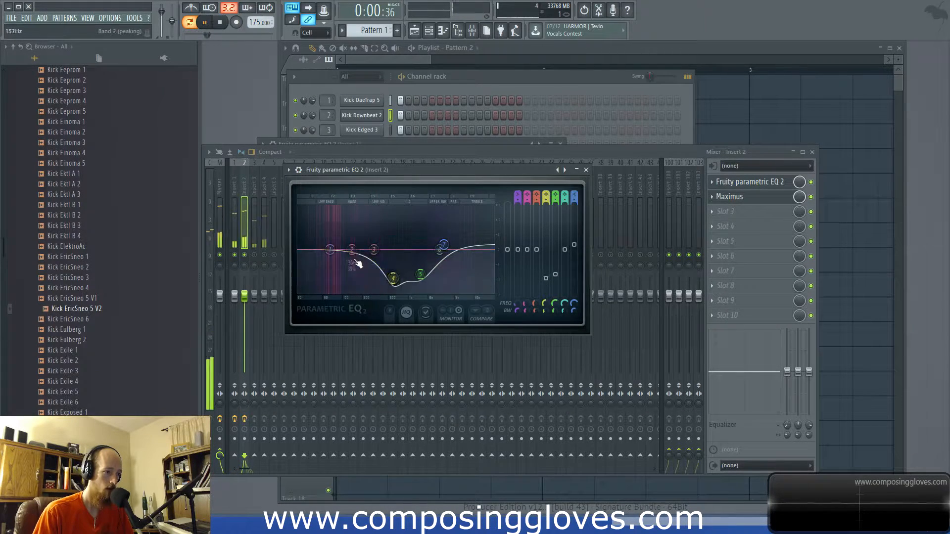
key(space)
Shift the band 2 boost in insert 1's EQ slightly higher in frequency while auditioning the kicks
click(233, 191)
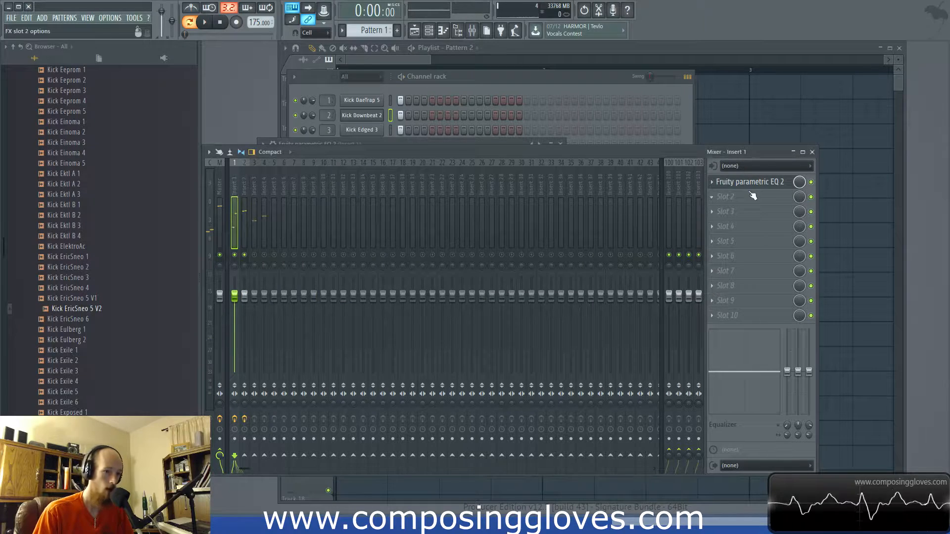
click(750, 184)
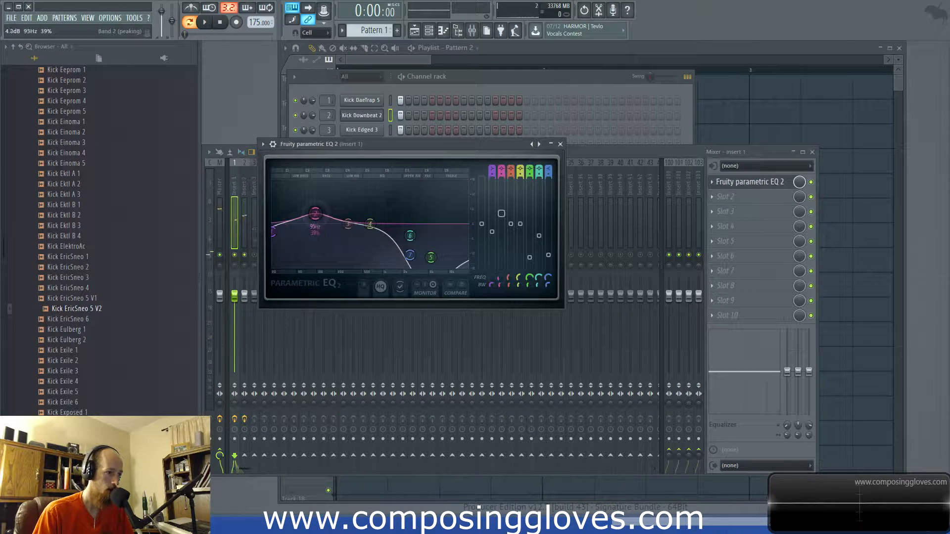
key(space)
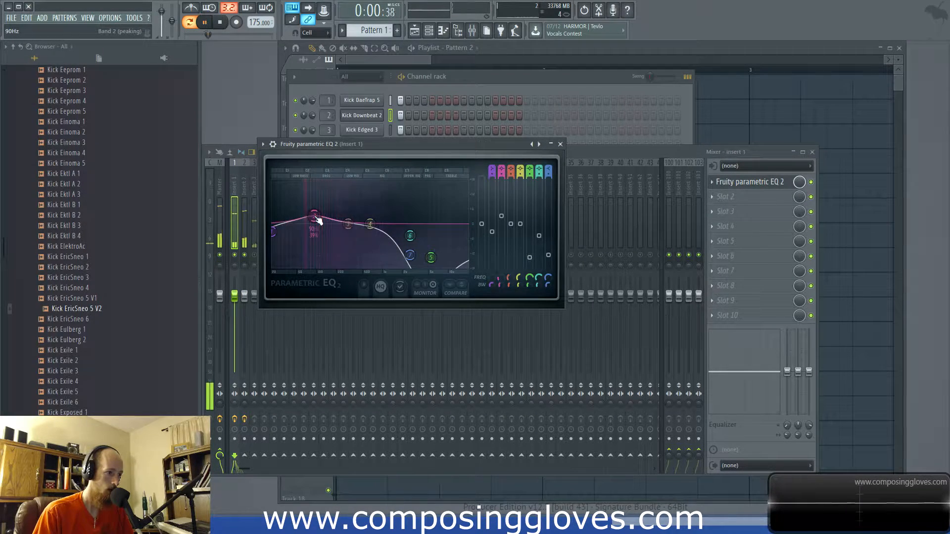
key(space)
drag(314, 216, 328, 221)
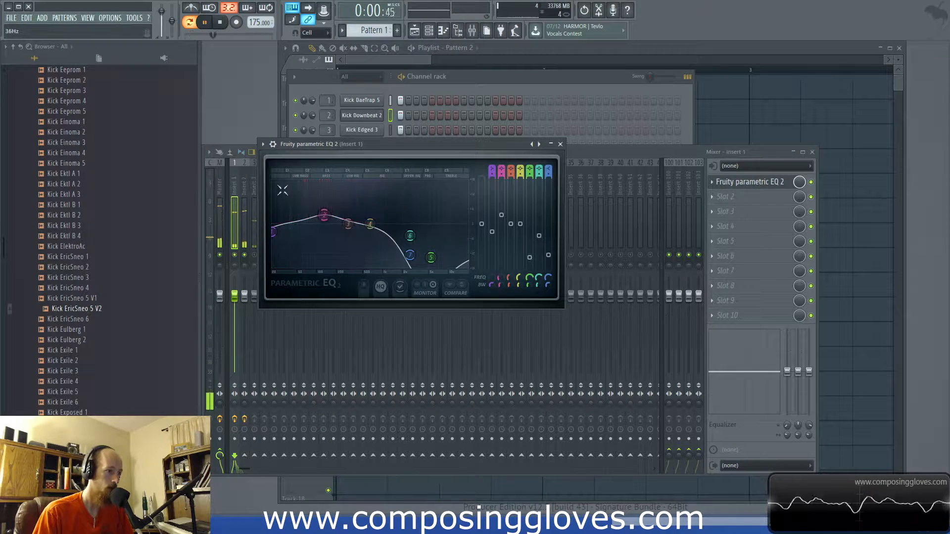
click(250, 194)
key(space)
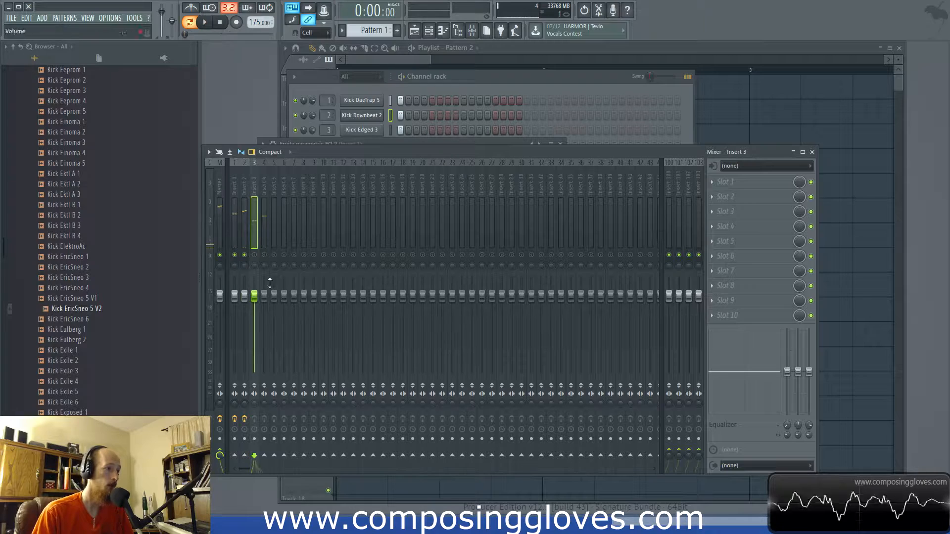
Set band 2 of insert 2's EQ to a slight dip around 90 Hz while playing the pattern
click(246, 183)
click(747, 182)
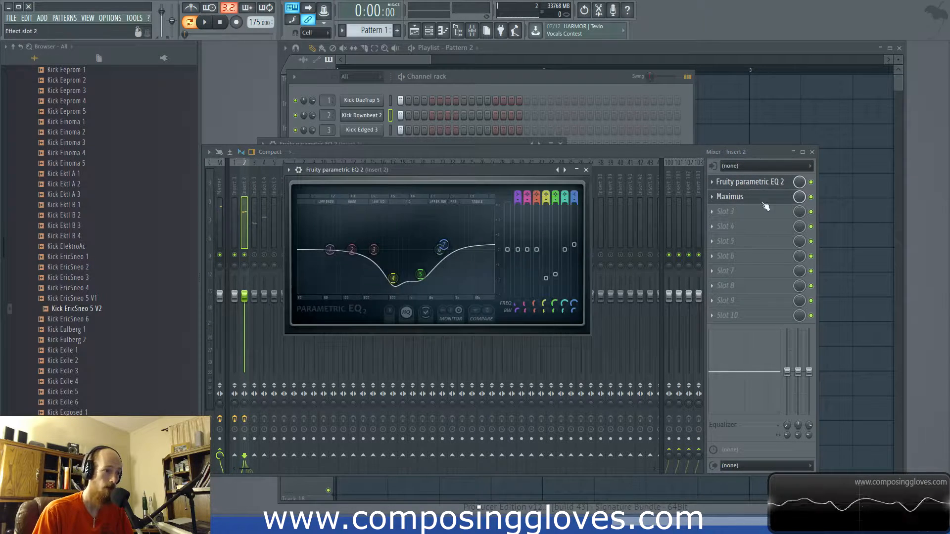
key(space)
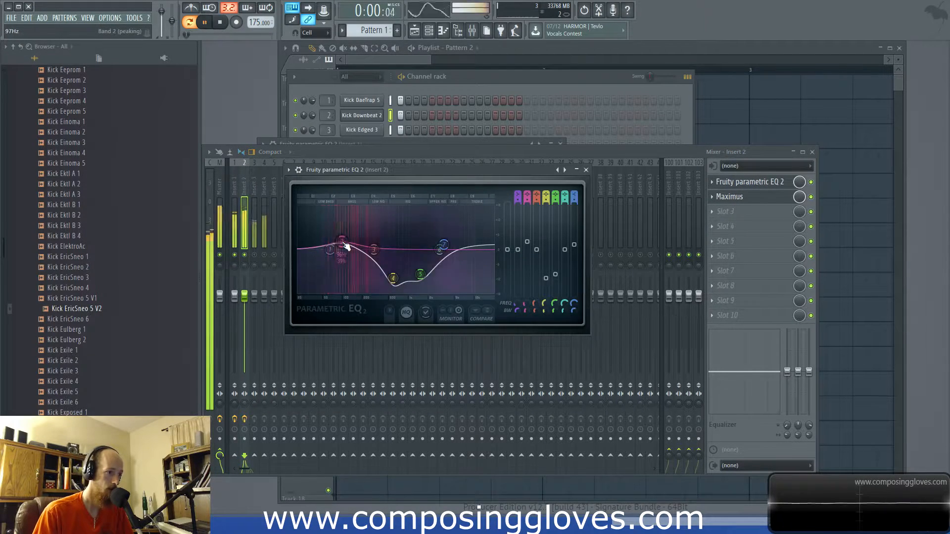
drag(353, 246, 340, 255)
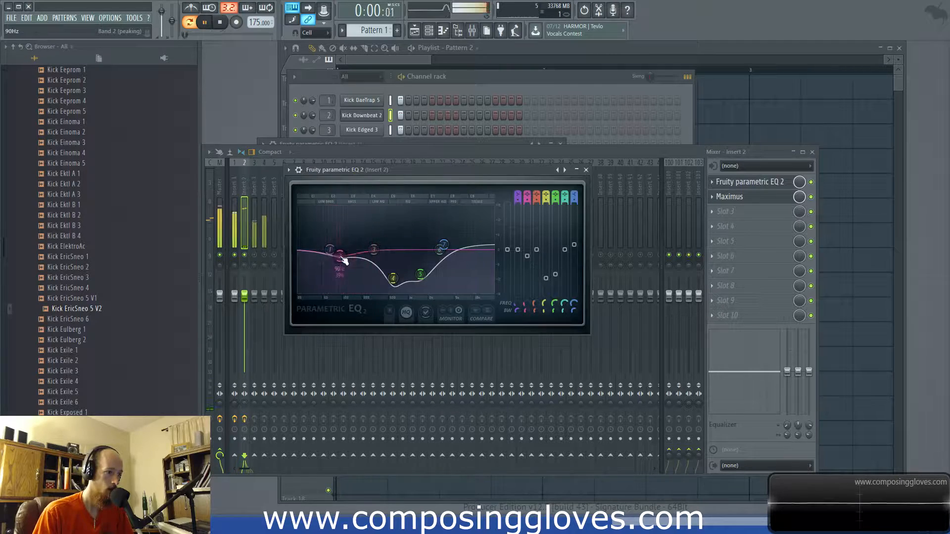
key(space)
key(F6)
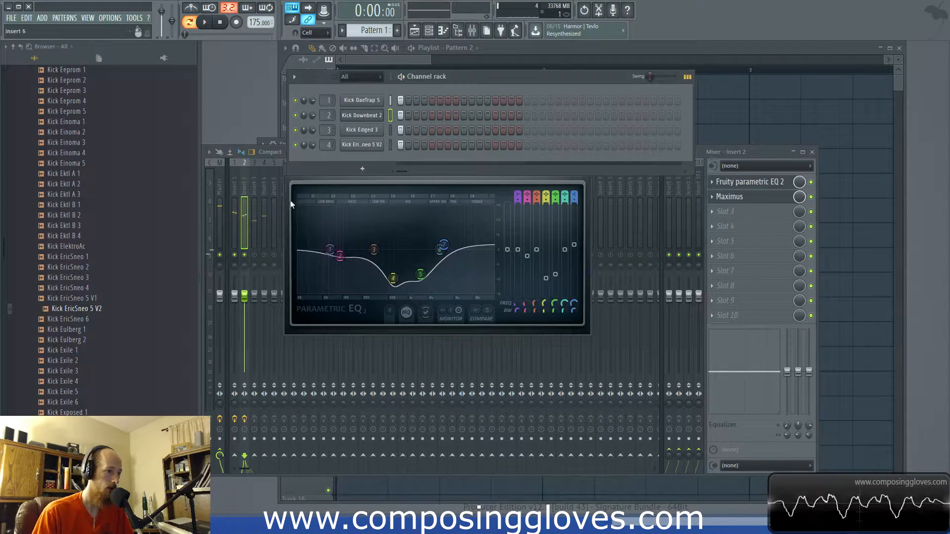
Add Fruity Stereo Shaper to the third slot of insert 2, load its Old 2 effects preset, and audition it
click(249, 191)
click(726, 211)
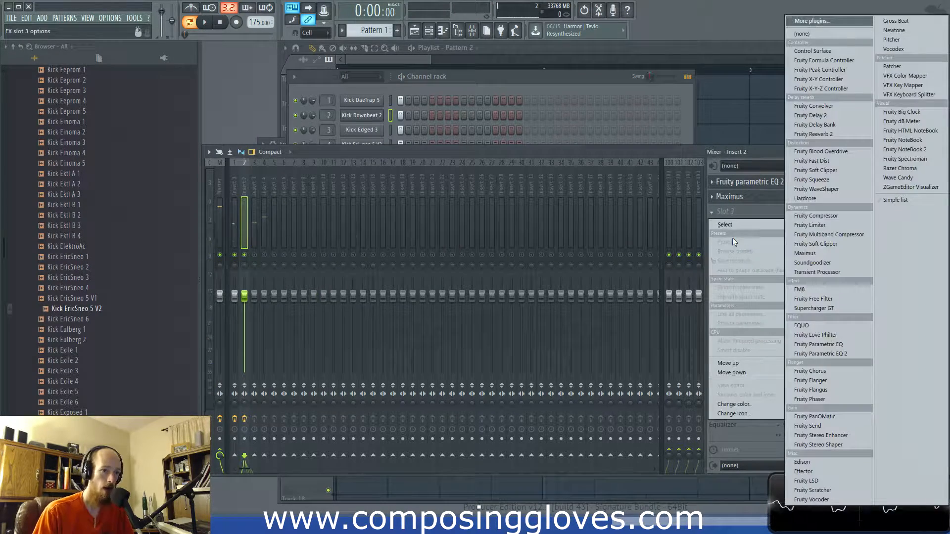
click(842, 444)
right_click(316, 93)
mouse_move(338, 102)
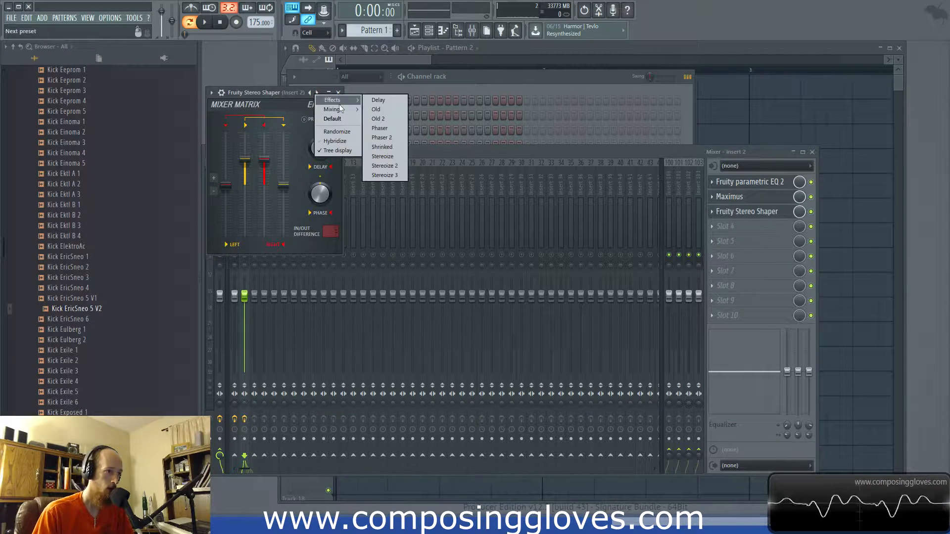
click(396, 118)
drag(279, 91, 309, 94)
key(space)
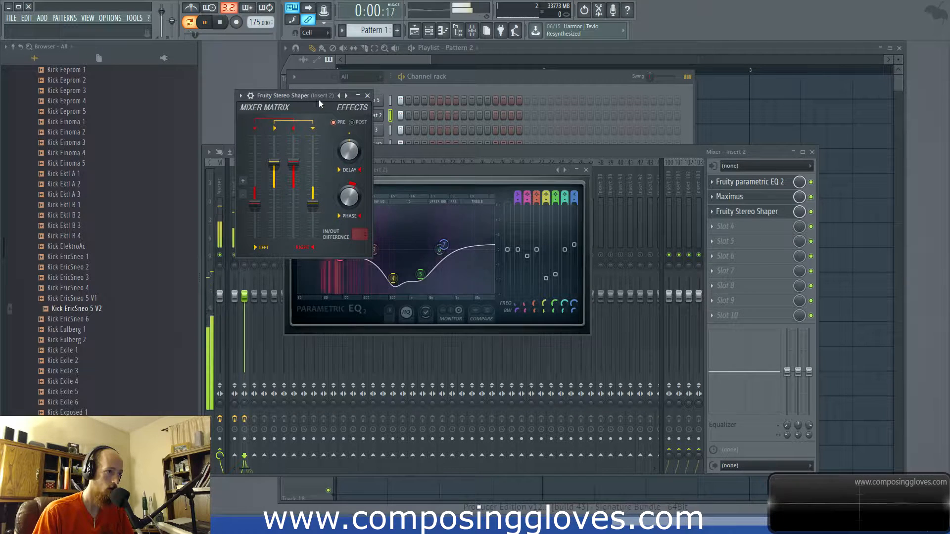
key(space)
Open the Kick Edged 3 channel settings to check its mixer track, and return to mixer insert 3
key(F6)
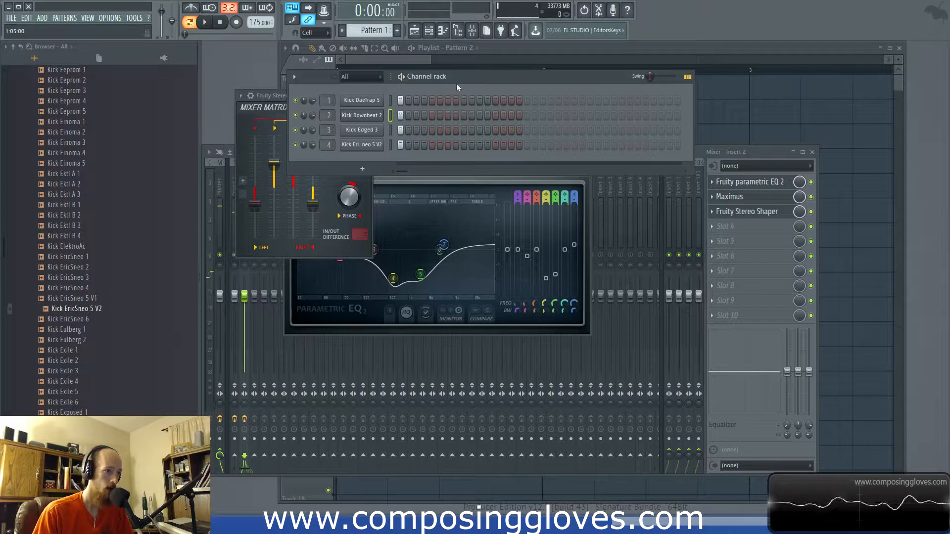
click(365, 131)
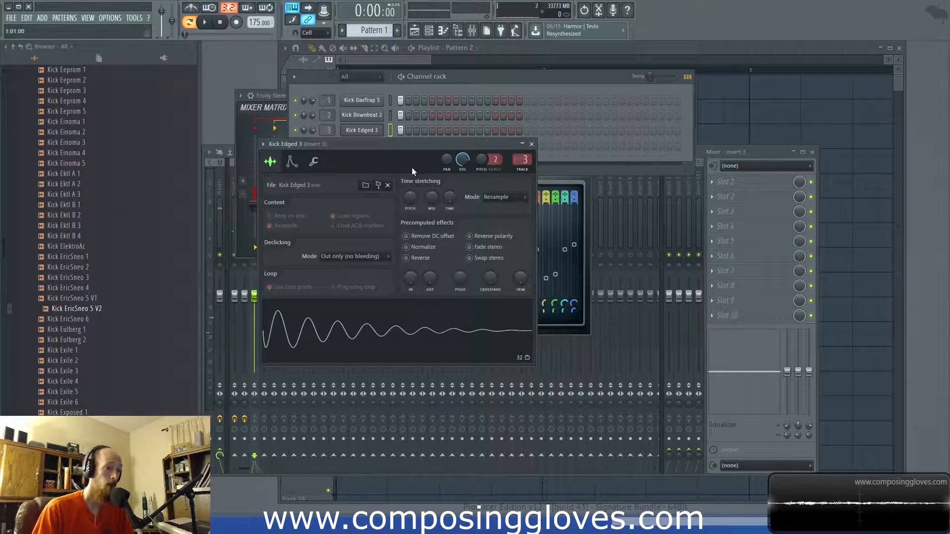
drag(418, 157, 457, 151)
click(764, 158)
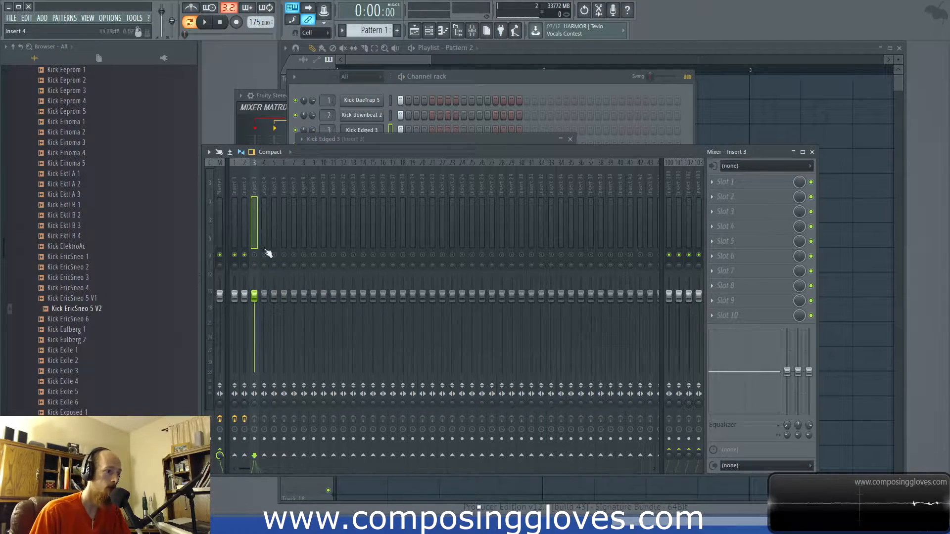
Unmute mixer insert 3 and play the pattern to hear Kick Edged 3 with the first two kicks
key(space)
key(space)
key(space)
key(space)
key(space)
click(236, 256)
key(space)
key(space)
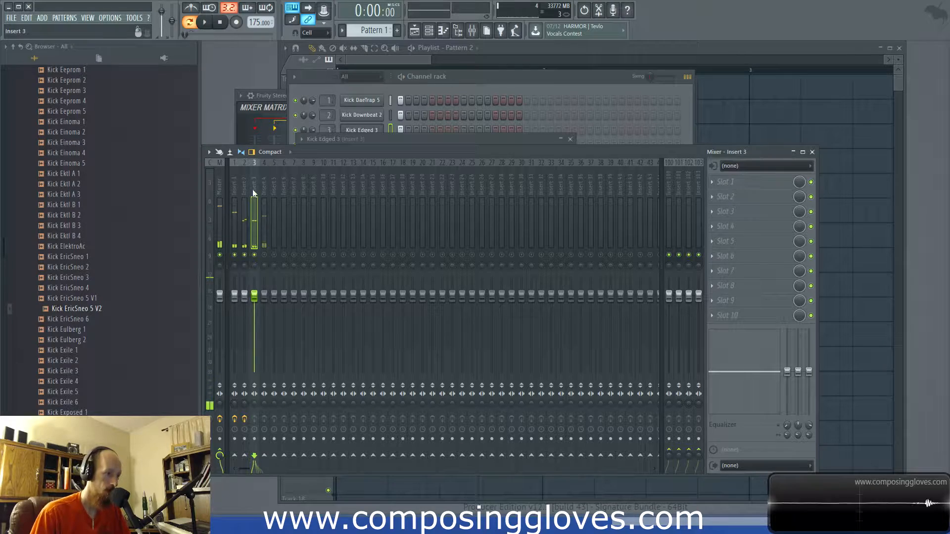
Recheck the Kick Edged 3 channel and add Fruity Parametric EQ 2 to the first effect slot of mixer insert 3
click(440, 100)
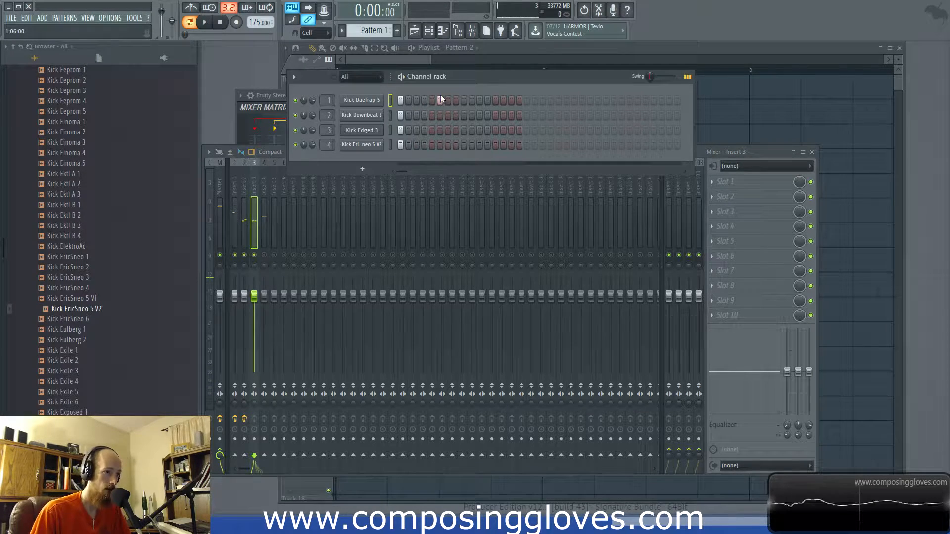
click(378, 133)
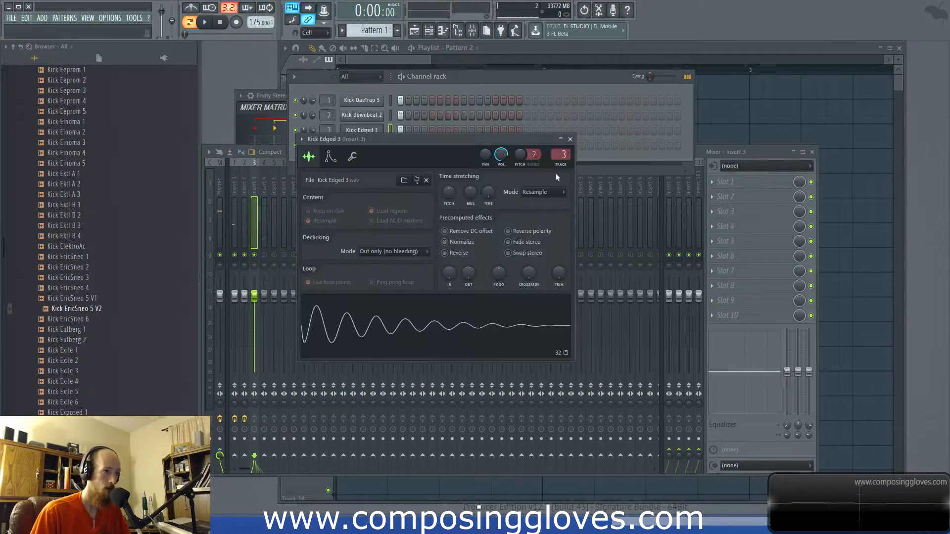
click(766, 150)
click(727, 181)
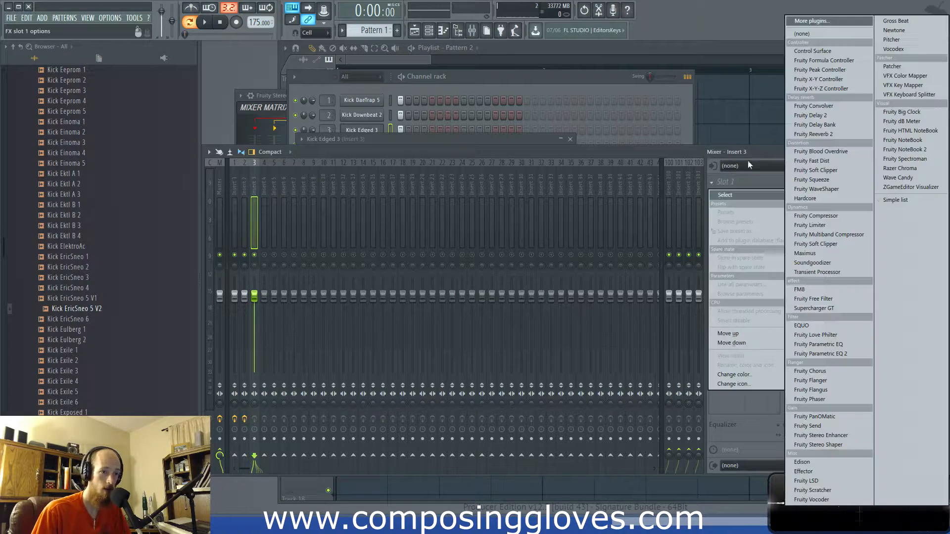
click(820, 354)
Boost the low band 3 and cut the upper-mid bands 5 and 6 of insert 3's Parametric EQ 2 while playing the pattern
drag(297, 172, 276, 163)
key(space)
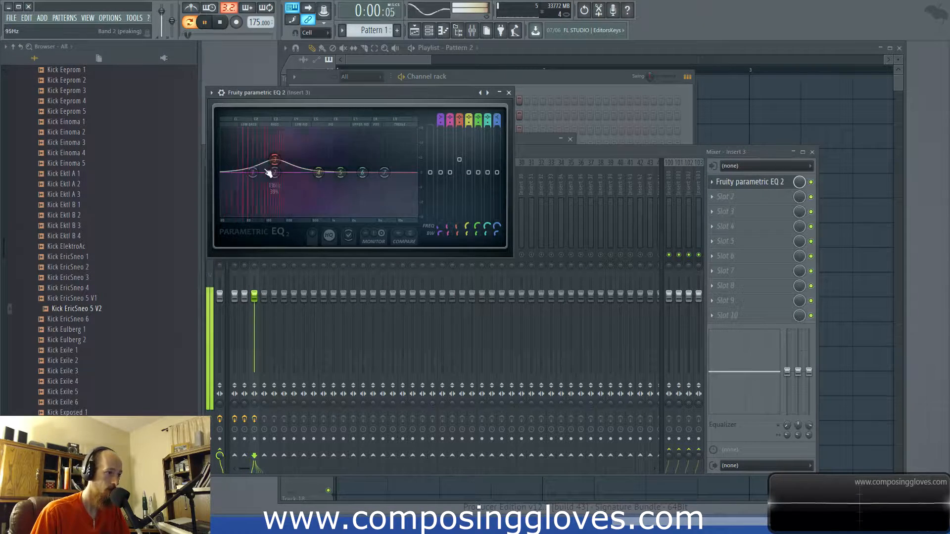
drag(341, 173, 372, 189)
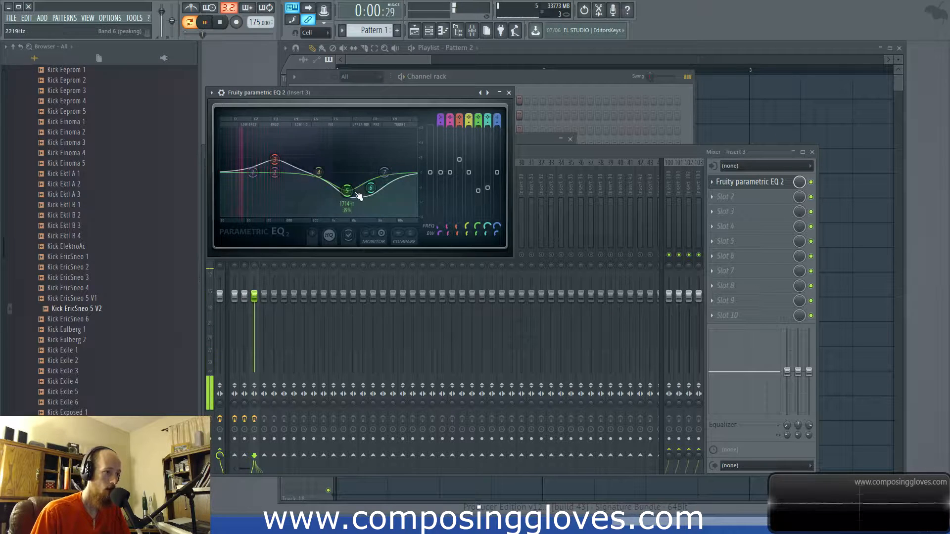
key(space)
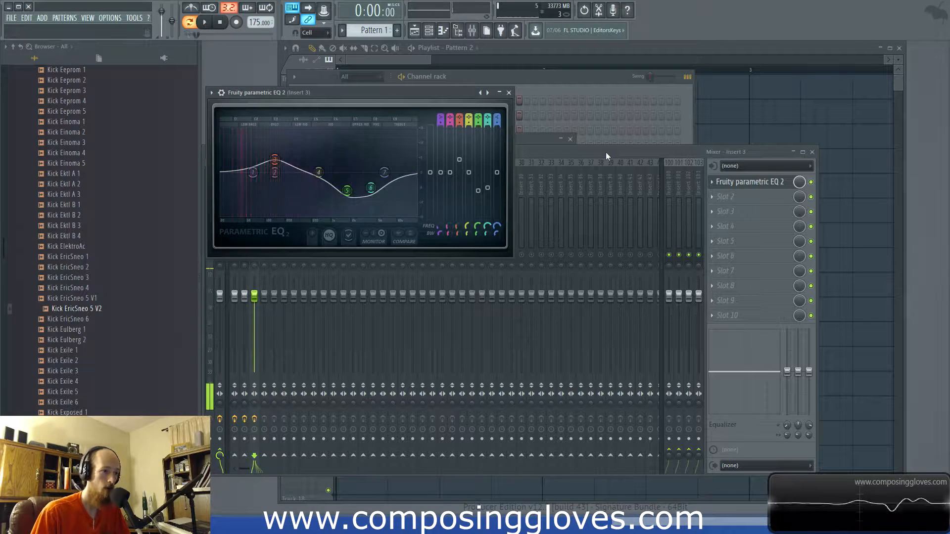
Lower the insert 2 fader slightly and the insert 3 fader further, playing the pattern to check the balance
click(605, 152)
drag(244, 299, 244, 306)
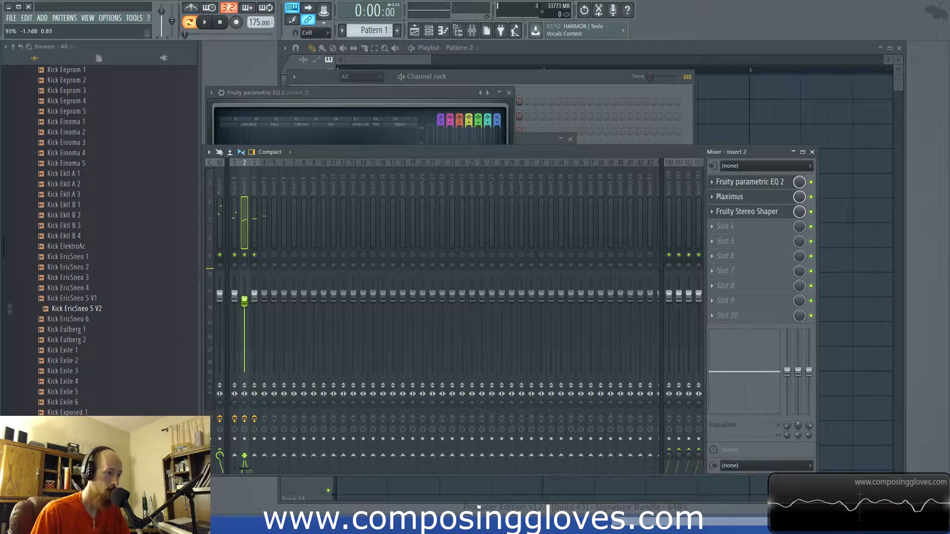
key(space)
key(space)
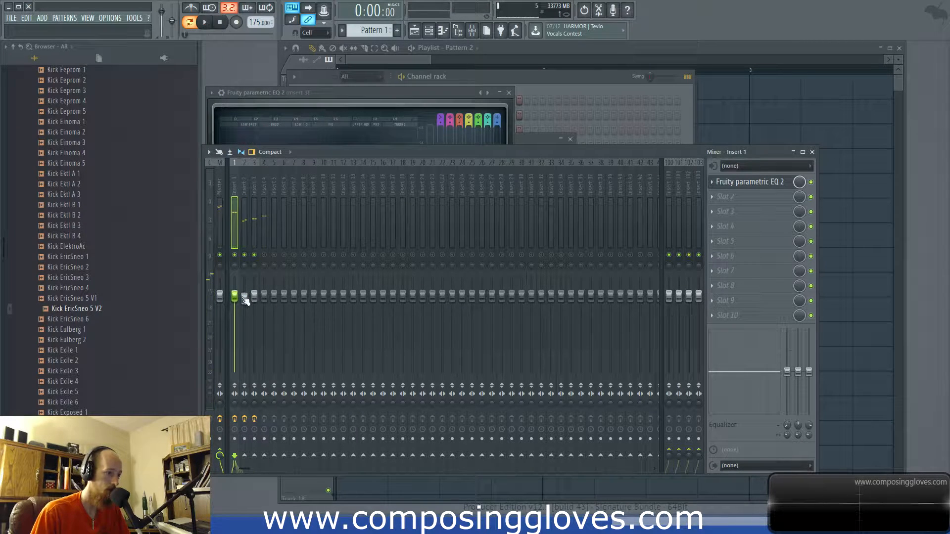
click(259, 188)
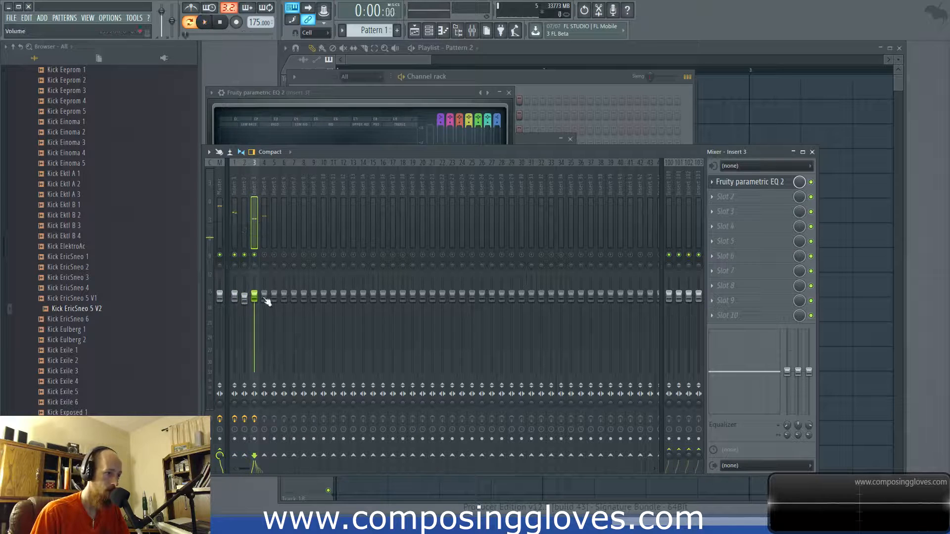
drag(255, 296, 255, 314)
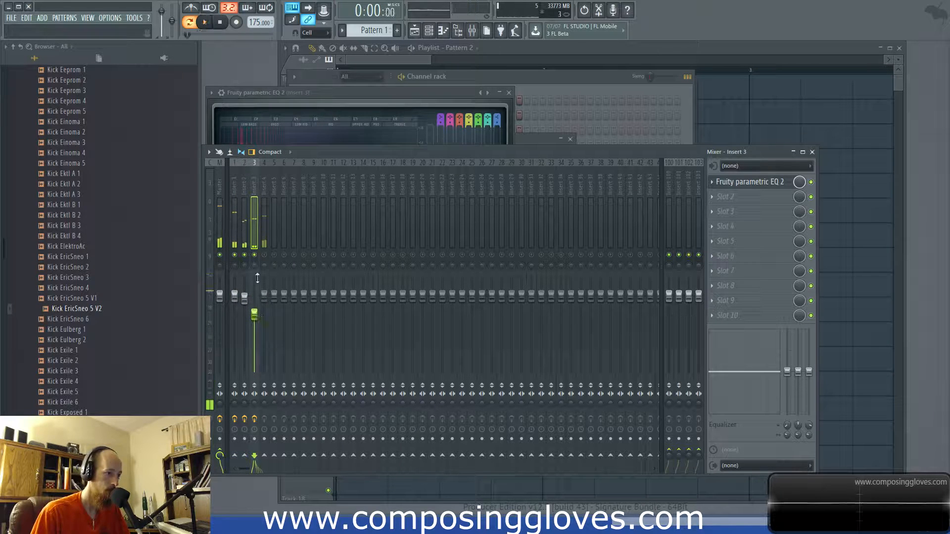
Select mixer insert 4, check the Kick EricSneo 5 V2 channel settings, play the pattern and return to the mixer
click(266, 188)
key(F6)
click(362, 144)
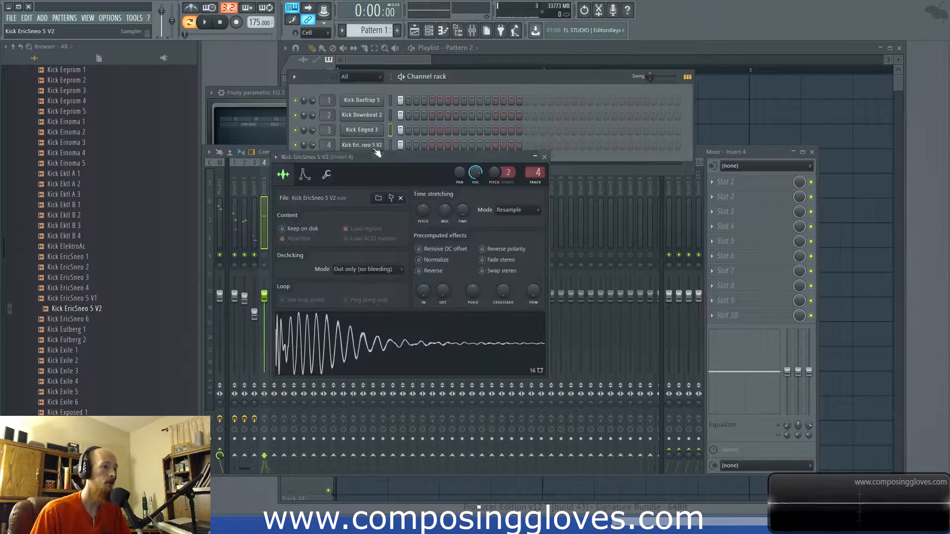
key(space)
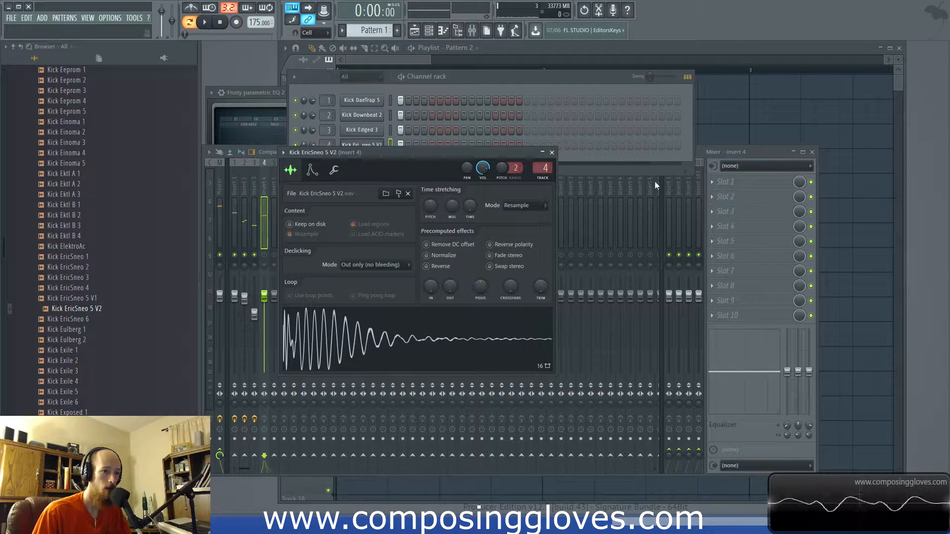
click(758, 148)
Unmute mixer insert 4 and audition Kick EricSneo 5 V2 along with the other kicks
click(726, 182)
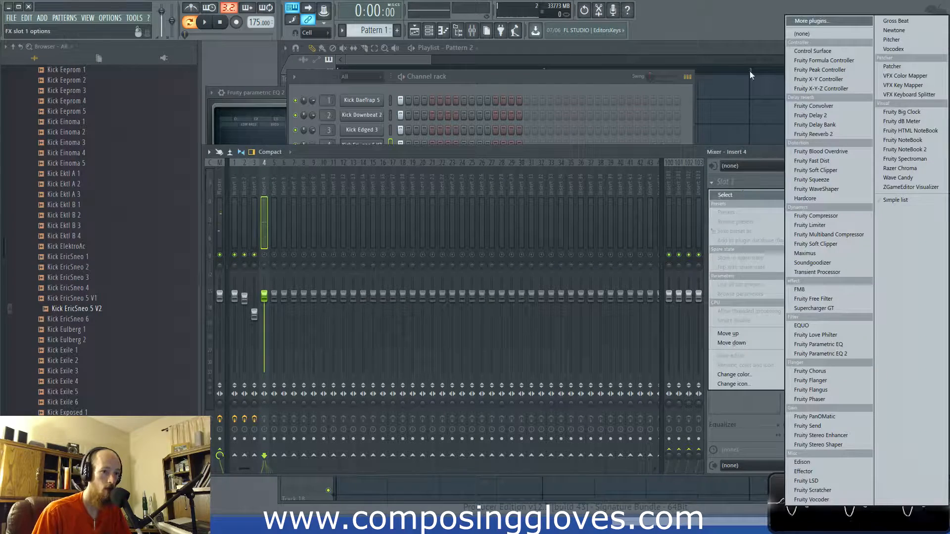
click(263, 254)
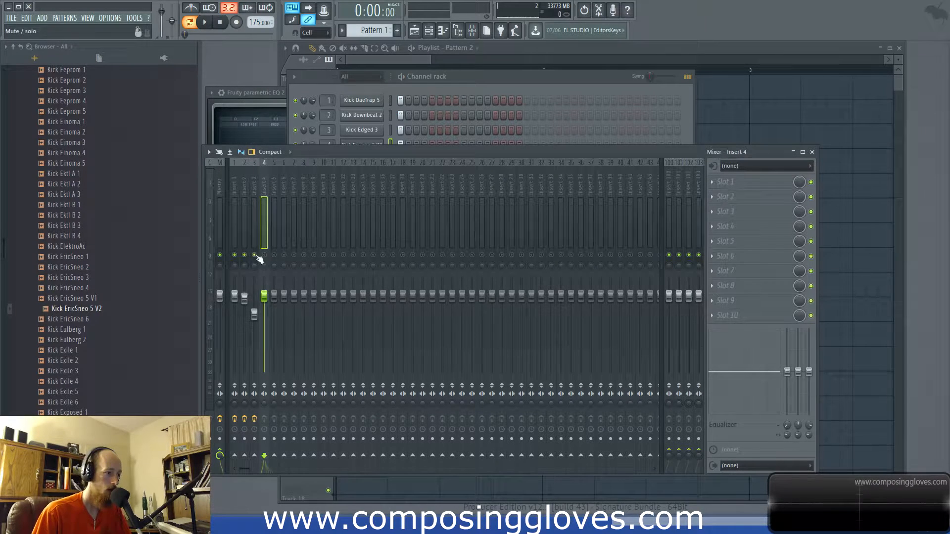
drag(242, 256, 234, 255)
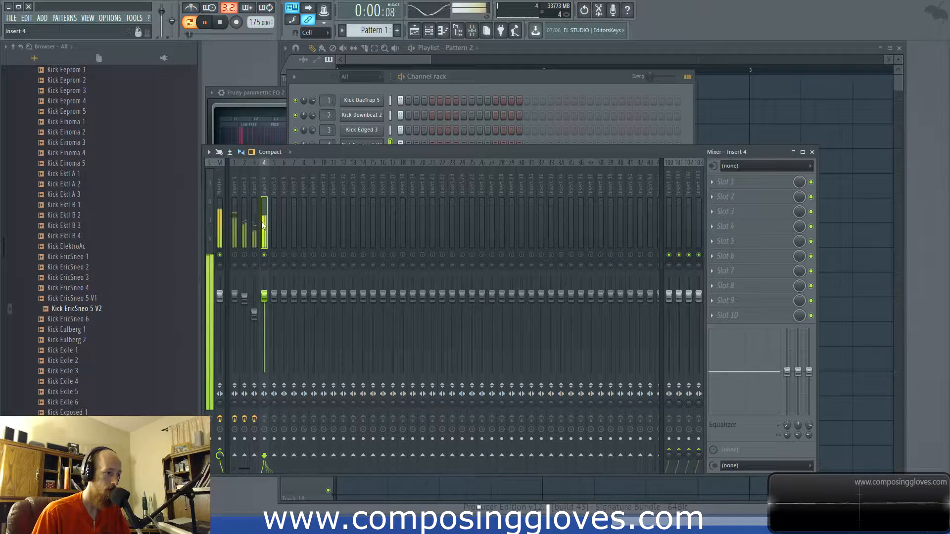
key(space)
key(space)
key(space)
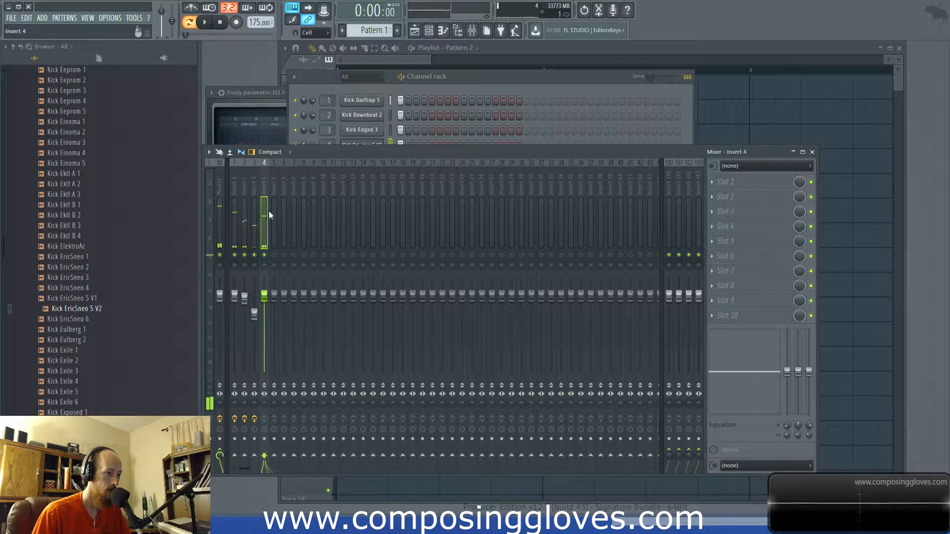
Add Soundgoodizer to the first effect slot of mixer insert 4 and return to the mixer
click(726, 182)
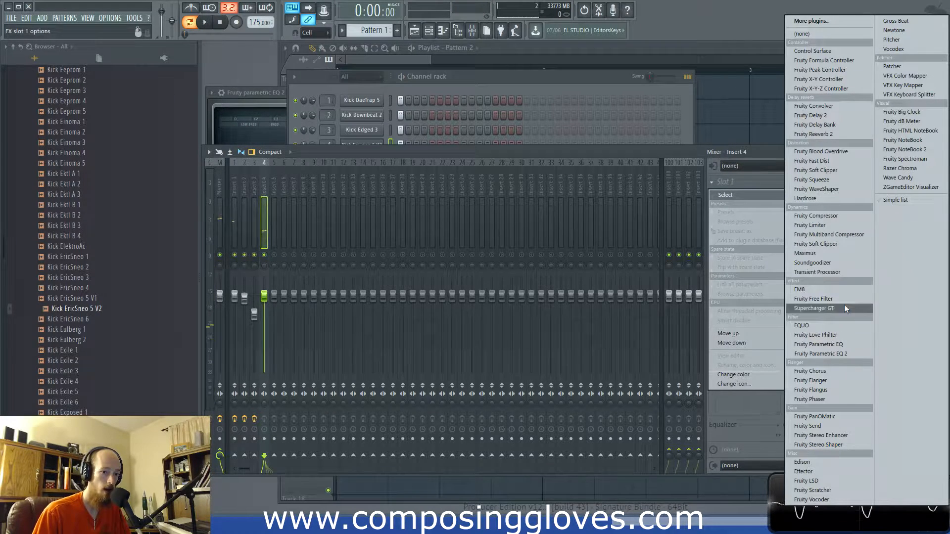
click(843, 263)
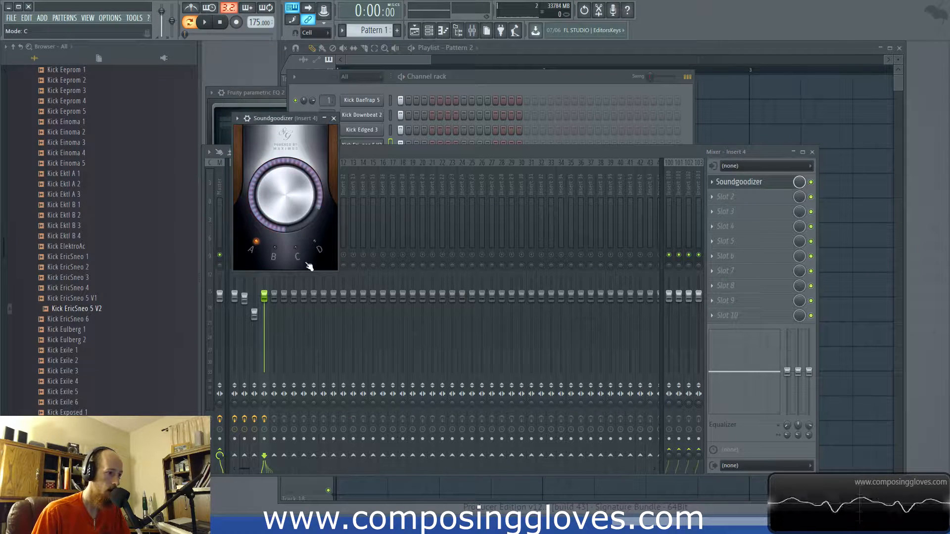
click(445, 152)
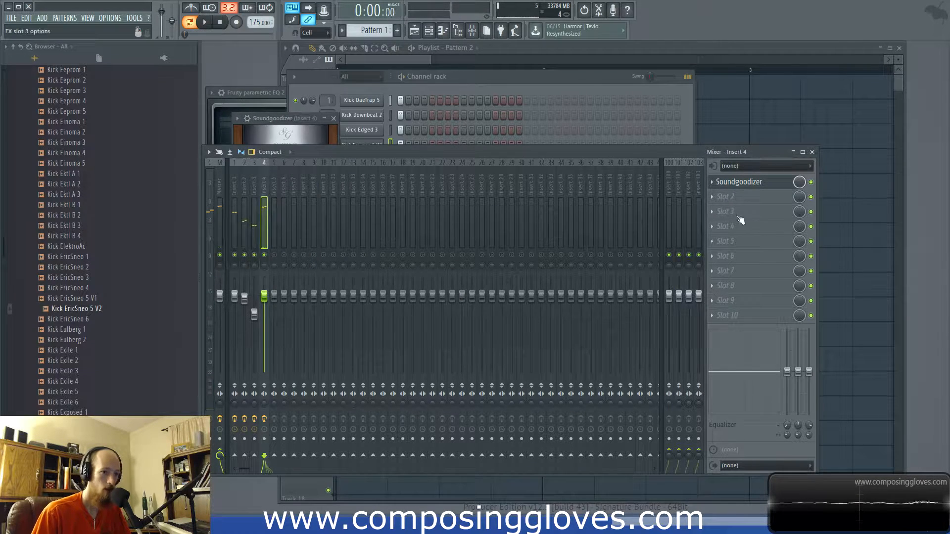
Add Fruity WaveShaper to the second slot of insert 4 and bend its curve upward at the midpoint
click(751, 197)
click(844, 192)
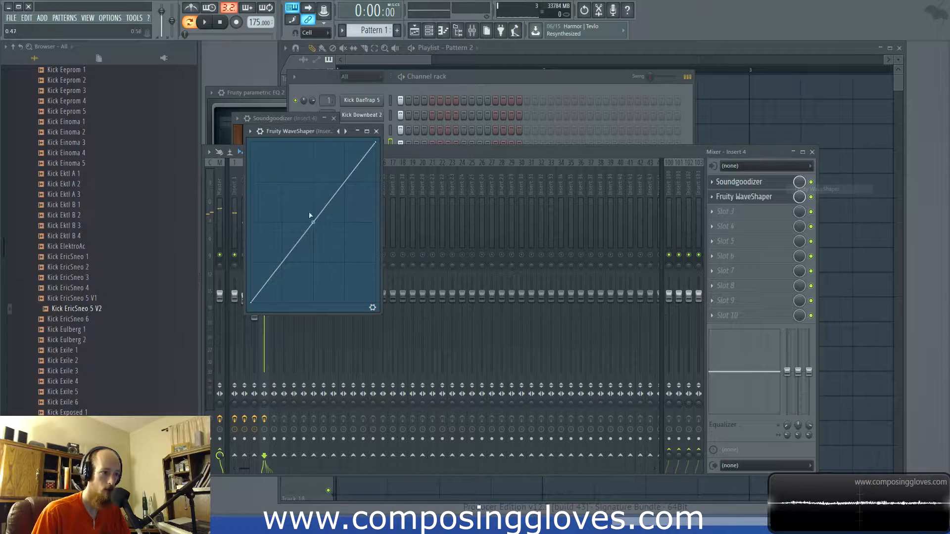
key(space)
drag(313, 215, 313, 191)
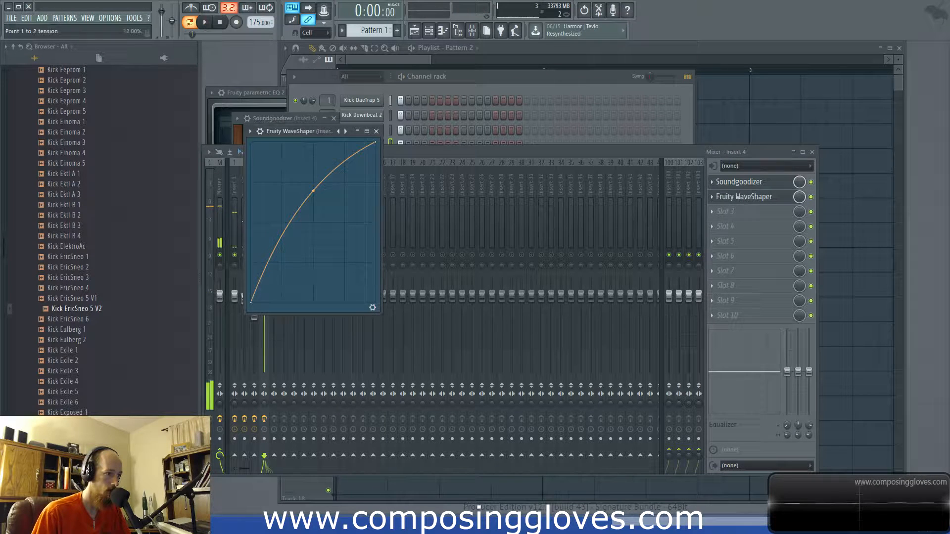
Lower the insert 4 fader well below the other kicks, playing the pattern to balance the layers
click(458, 153)
key(space)
key(space)
drag(268, 303, 265, 327)
key(space)
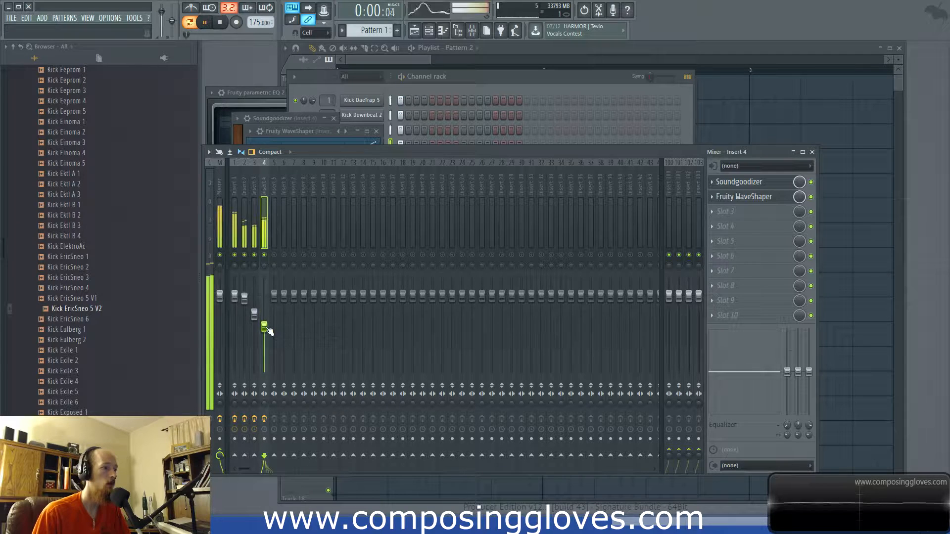
key(space)
drag(264, 330, 264, 325)
Add Fruity Parametric EQ 2 to the fourth slot of insert 4 and boost bands 3 and 6 in the upper range while auditioning
click(742, 226)
mouse_move(733, 239)
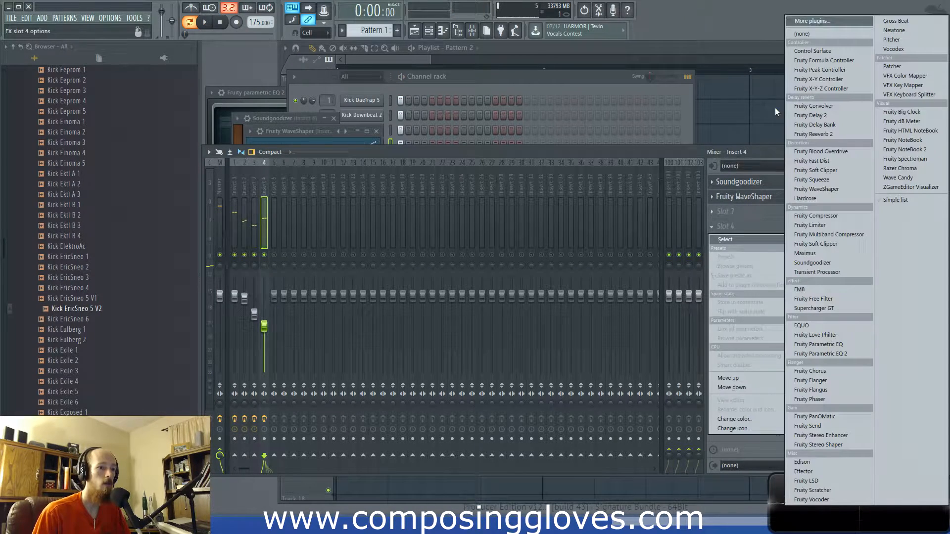
click(842, 355)
drag(361, 237, 419, 226)
key(space)
key(space)
key(space)
drag(427, 237, 456, 221)
key(space)
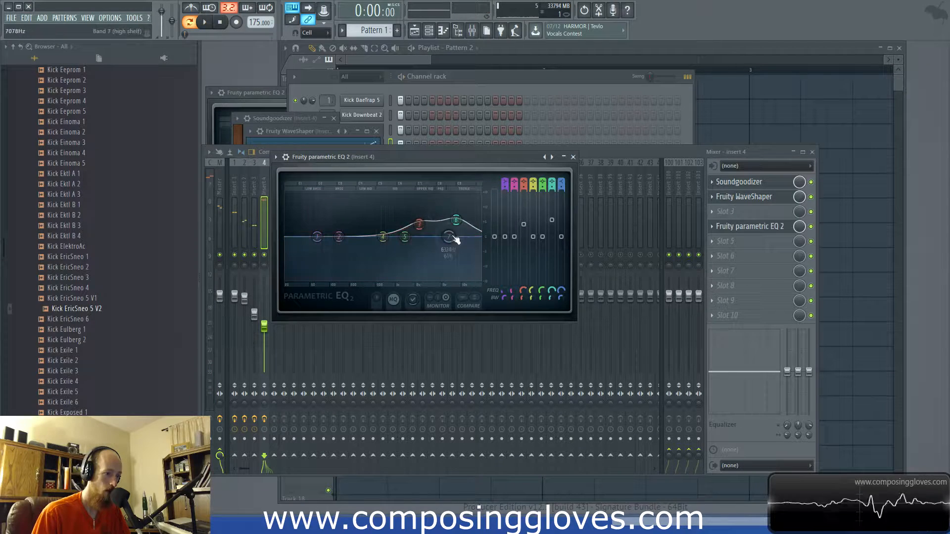
Shift insert 4's EQ boosts on bands 3 and 6 to lower frequencies and raise band 7 slightly while auditioning
drag(423, 230, 403, 229)
key(space)
key(space)
key(space)
key(space)
drag(459, 222, 449, 226)
key(space)
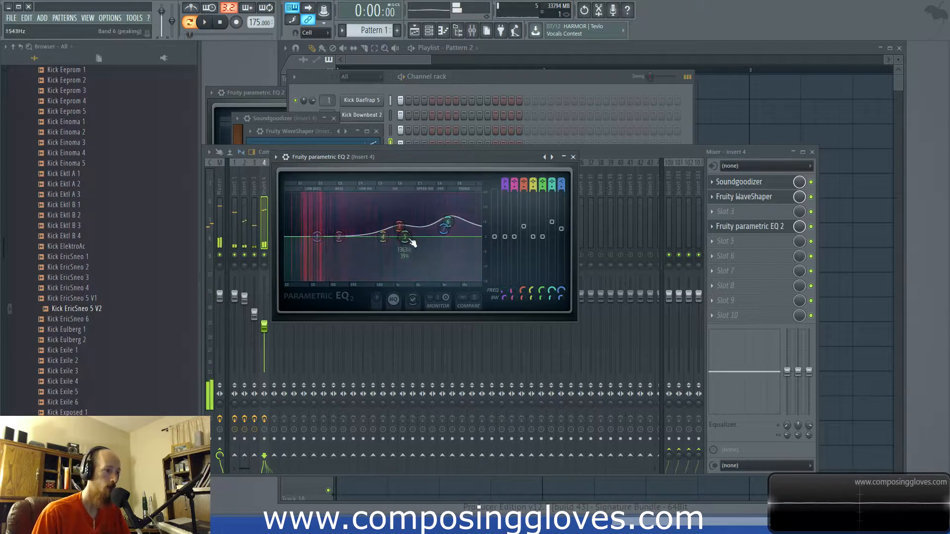
key(space)
Show the playlist and channel rack, and place the Kick DaeTrap 5 sample as an audio clip at the start of Track 1
key(F5)
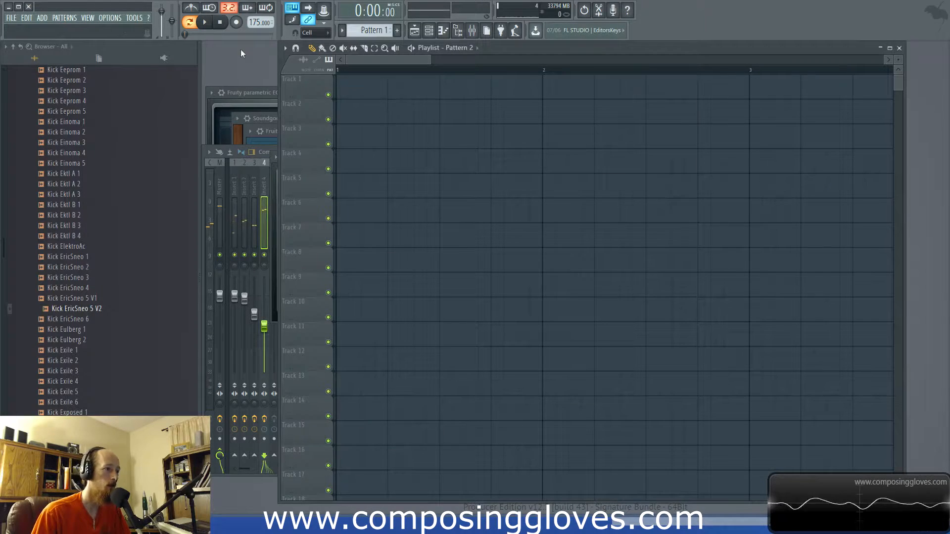
key(F6)
drag(479, 71, 610, 105)
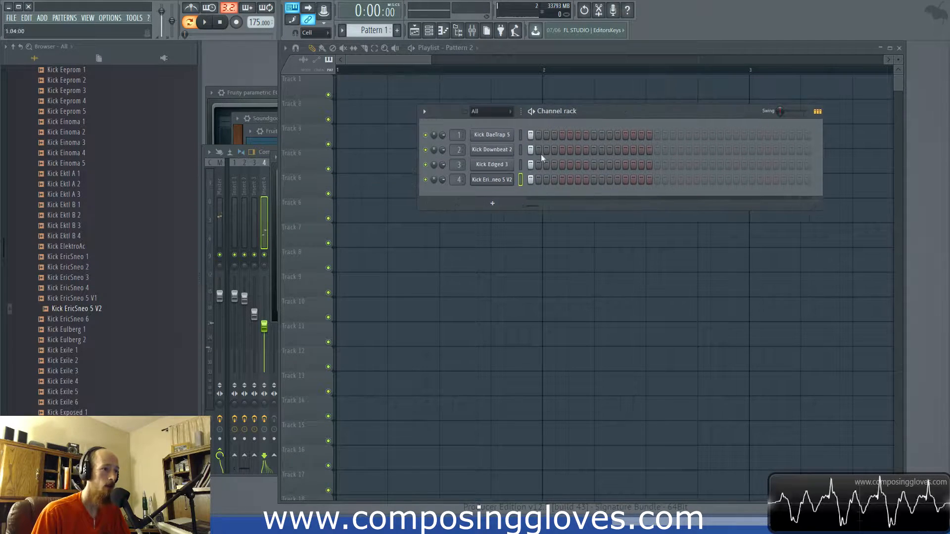
click(482, 141)
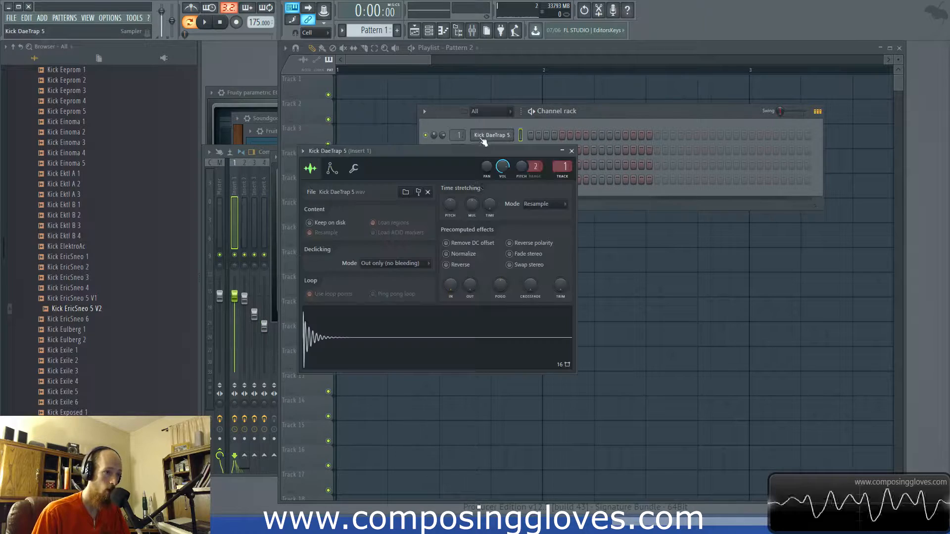
drag(387, 318, 374, 91)
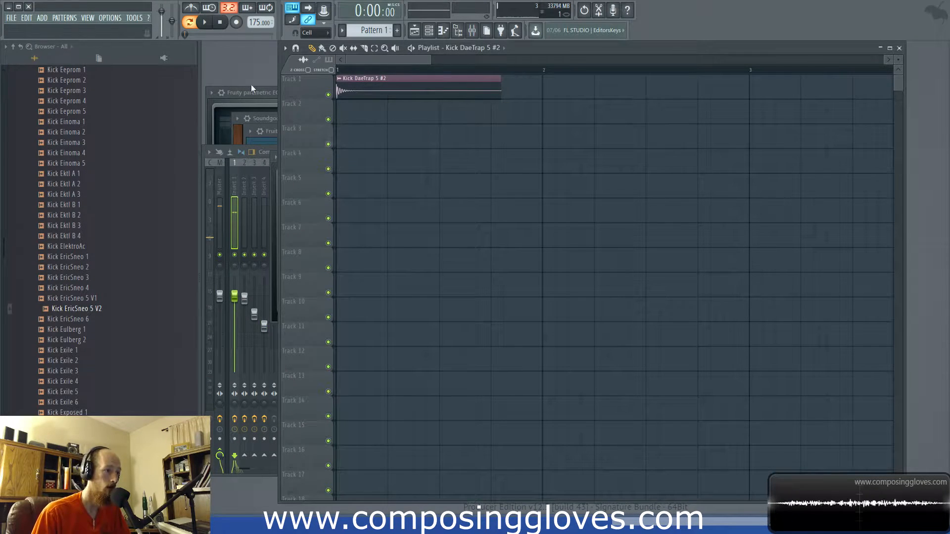
Filter the channel rack to Unsorted and place the Kick Downbeat 2 sample as an audio clip at the start of Track 2
key(F6)
click(494, 114)
click(494, 148)
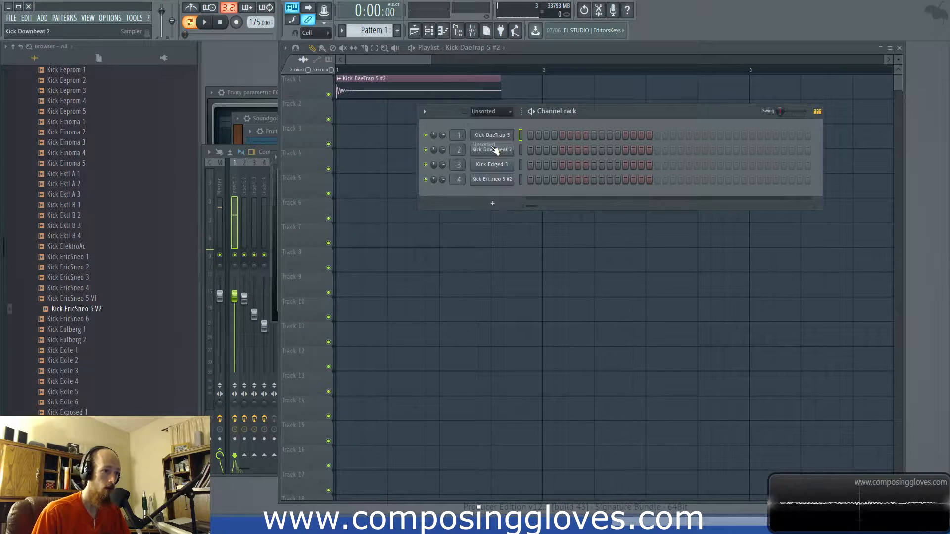
click(493, 150)
drag(570, 401, 346, 109)
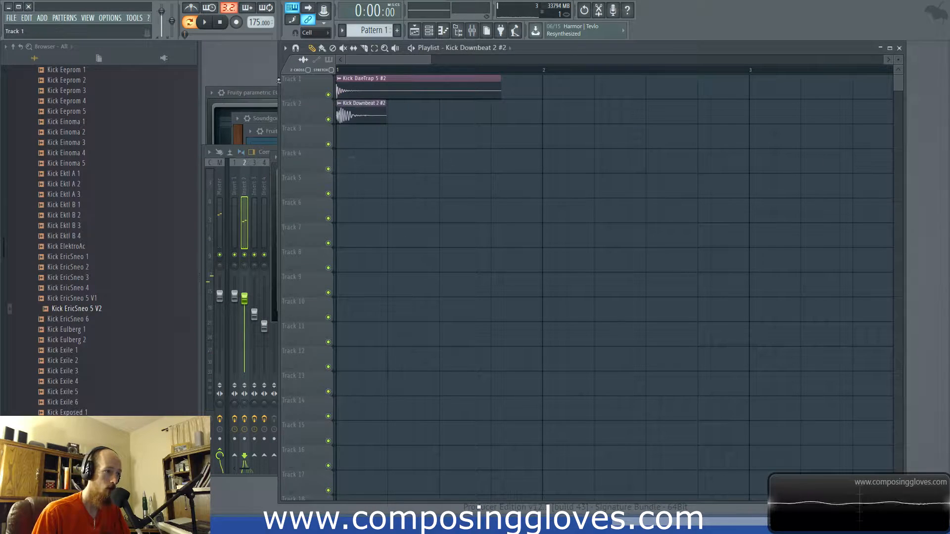
Place the Kick Edged 3 sample at the start of Track 3 and Kick EricSneo 5 V2 at the start of Track 4
click(503, 144)
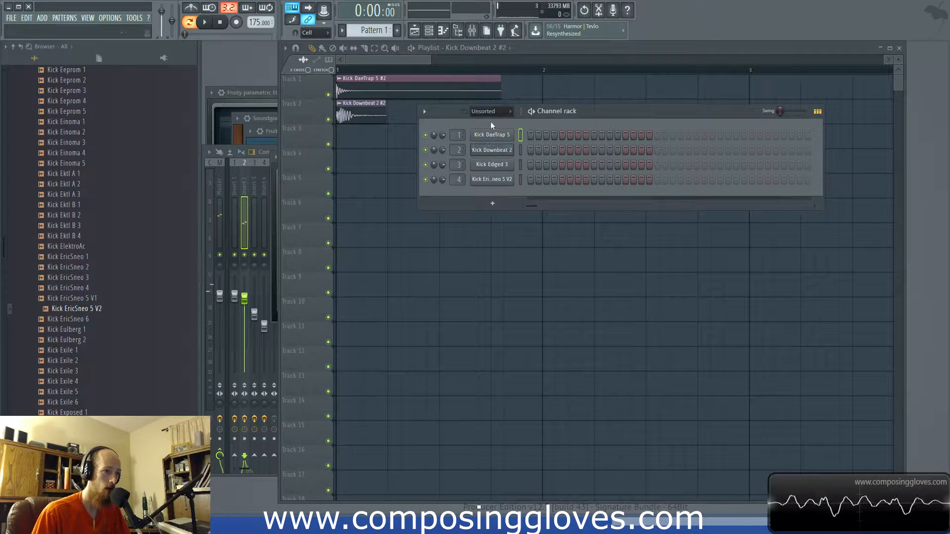
click(497, 165)
drag(436, 316, 347, 133)
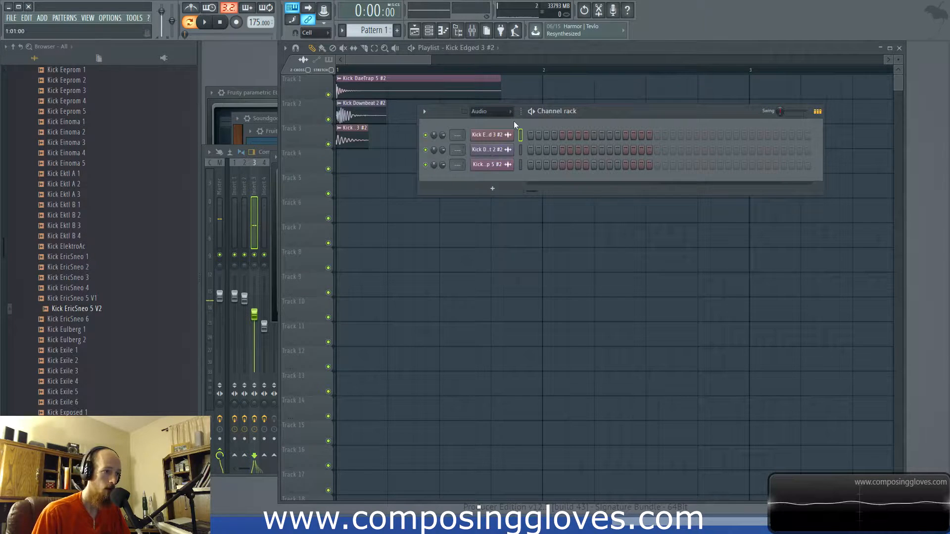
click(488, 143)
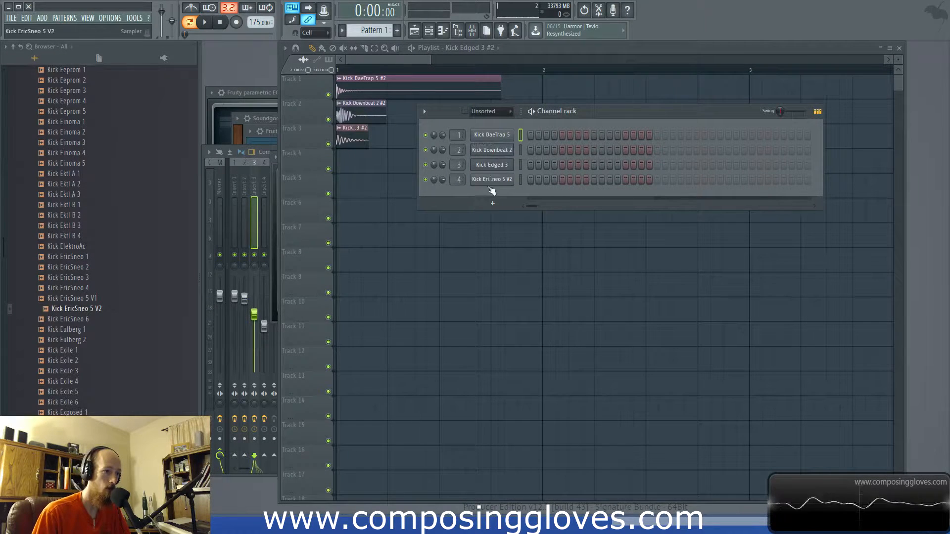
click(487, 180)
drag(447, 318, 346, 164)
Shift the Kick Edged 3 clip on Track 3 slightly later, to start at 1:01:06, while playing the arrangement
scroll(382, 136, up, 3)
drag(381, 136, 749, 139)
scroll(386, 140, up, 3)
scroll(386, 140, down, 3)
scroll(372, 151, up, 5)
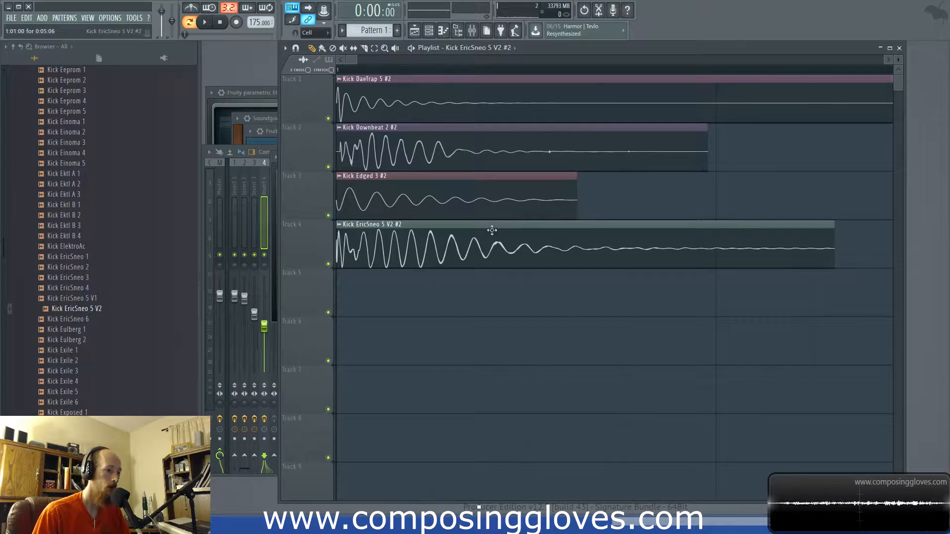
drag(366, 205, 369, 206)
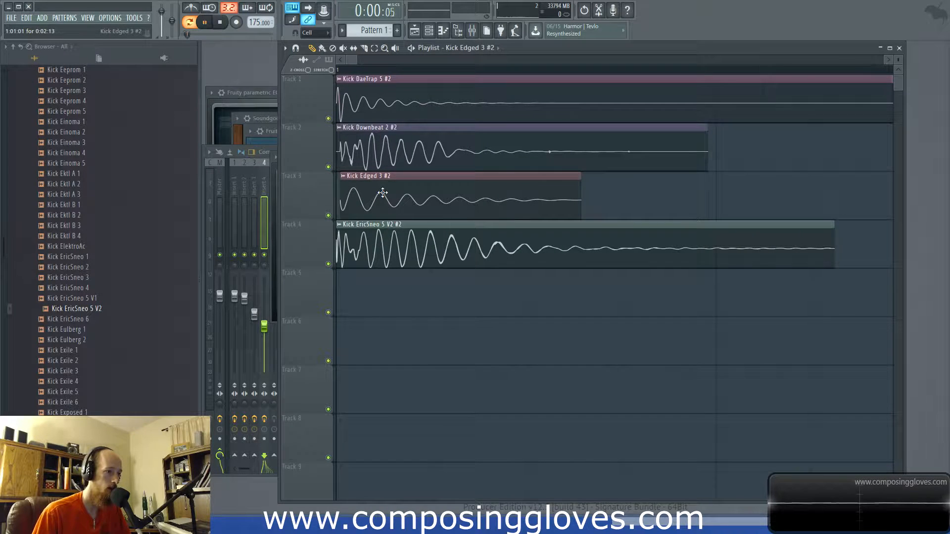
key(space)
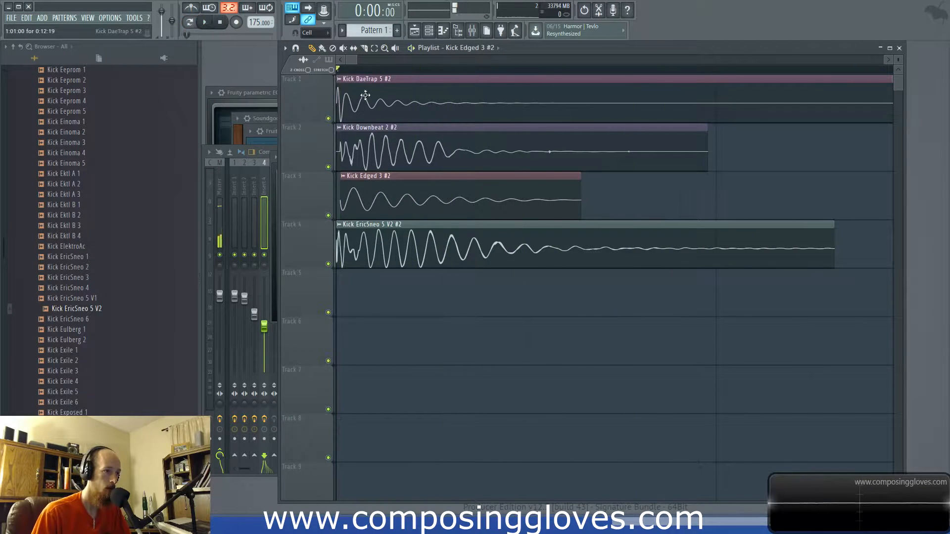
drag(362, 196, 380, 196)
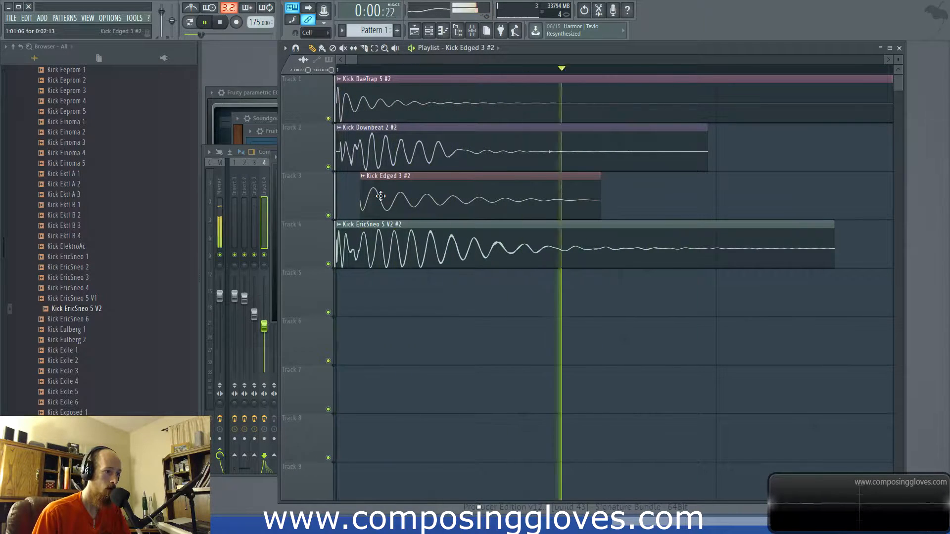
Trim the start of the Kick Downbeat 2 clip on Track 2 to 1:01:03 and play the arrangement
drag(376, 152, 384, 152)
key(space)
key(space)
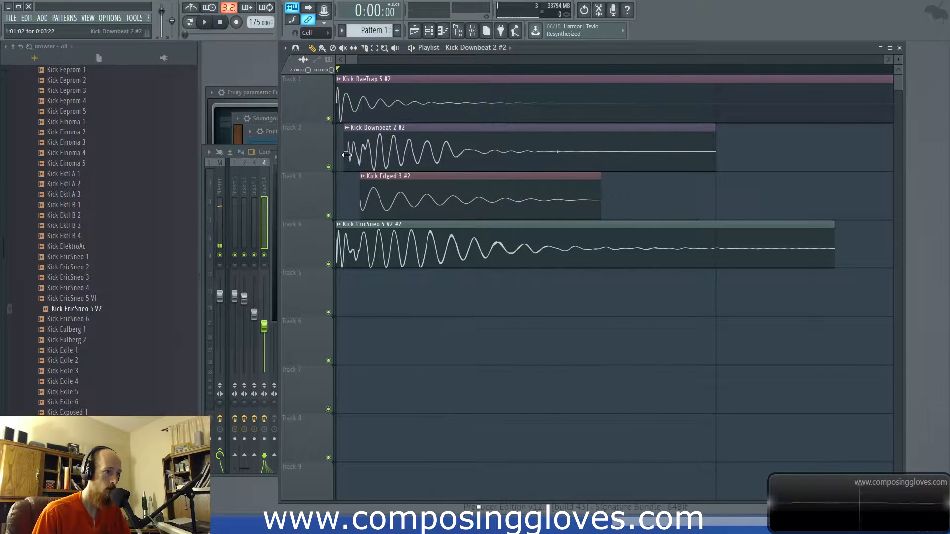
key(space)
drag(376, 155, 368, 159)
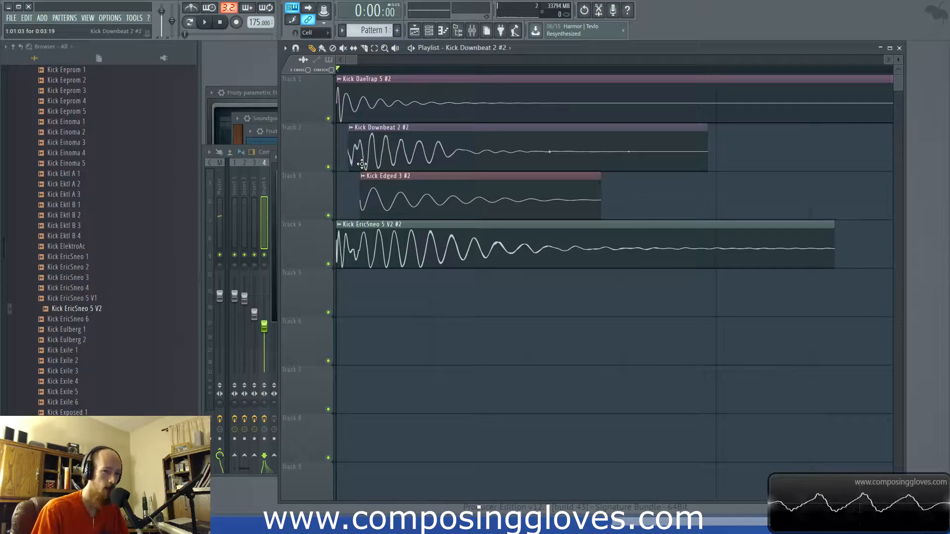
key(space)
key(space)
key(space)
key(space)
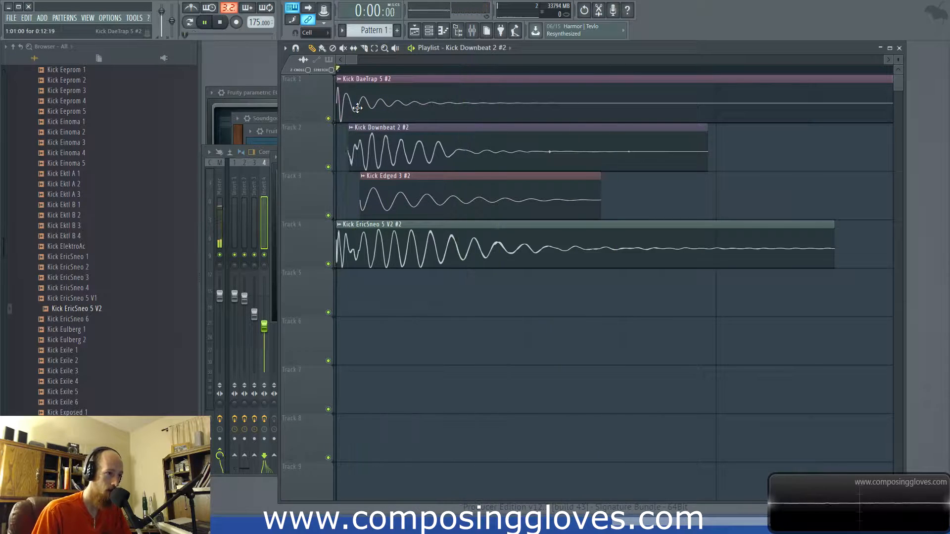
Shorten the Kick DaeTrap 5 clip on Track 1 to a length of 0:04:19 and play the arrangement
scroll(444, 141, down, 4)
scroll(363, 217, up, 4)
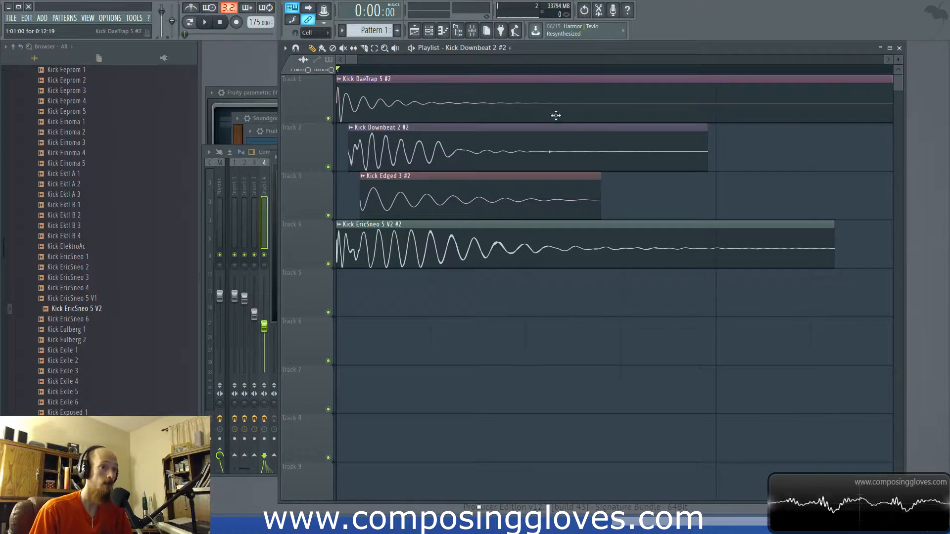
scroll(555, 115, down, 4)
drag(692, 95, 466, 130)
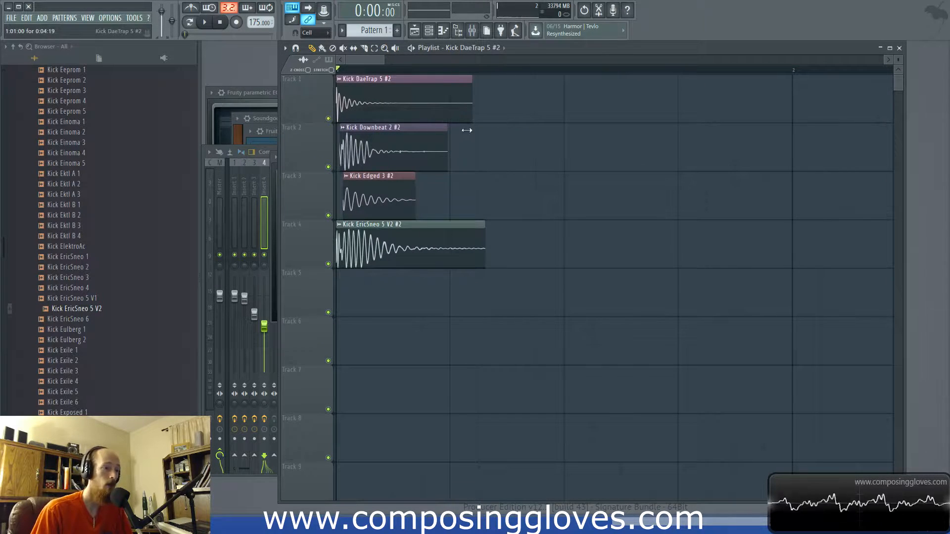
scroll(397, 104, up, 4)
key(space)
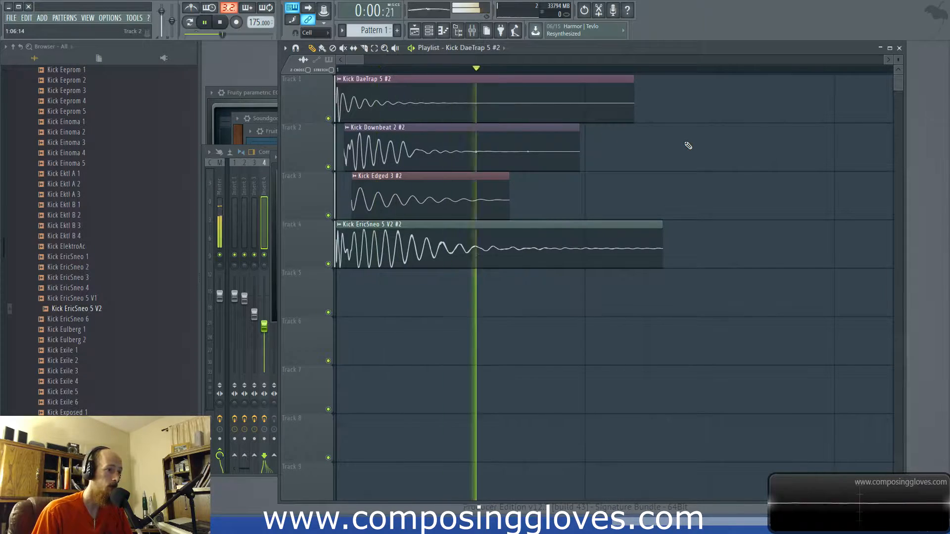
key(space)
drag(398, 156, 390, 157)
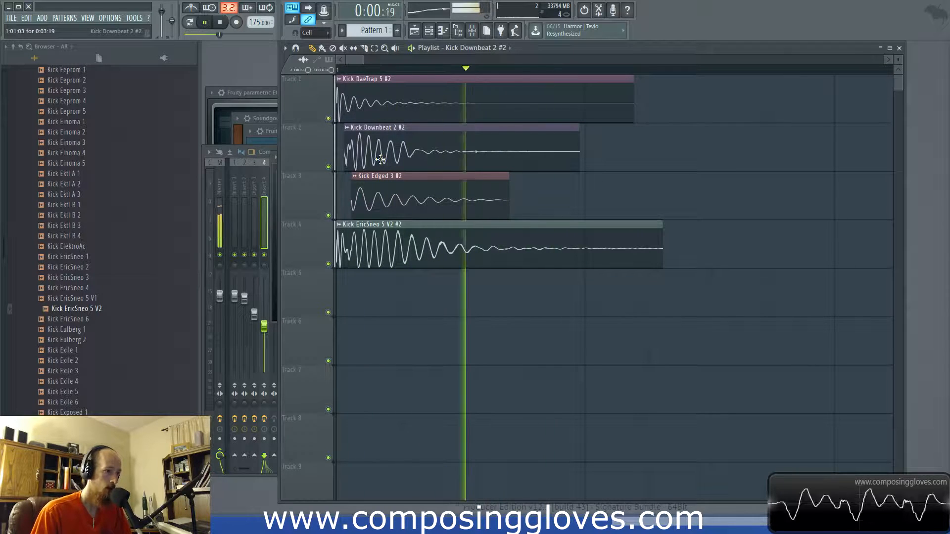
Inspect the channel settings of all four kick clips in the playlist for their mixer routing
drag(371, 76, 407, 168)
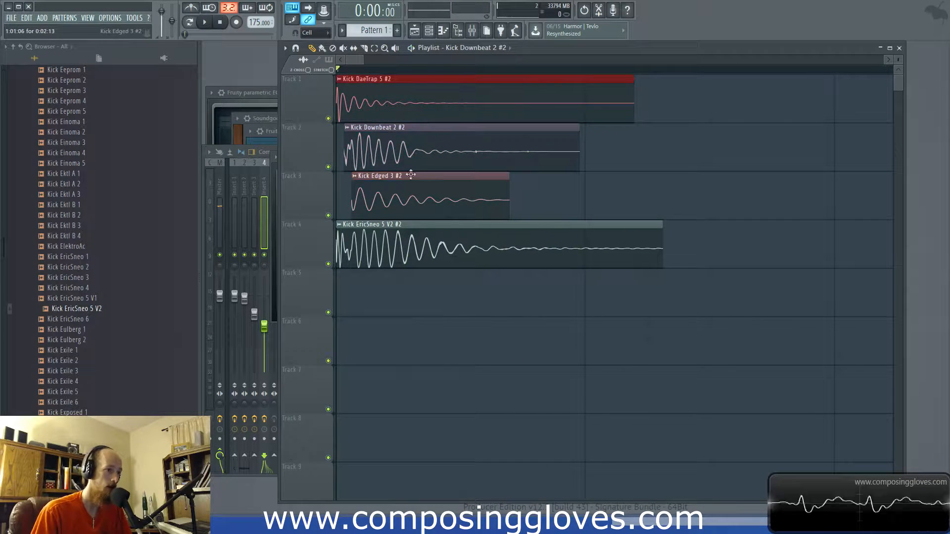
double_click(381, 133)
click(486, 90)
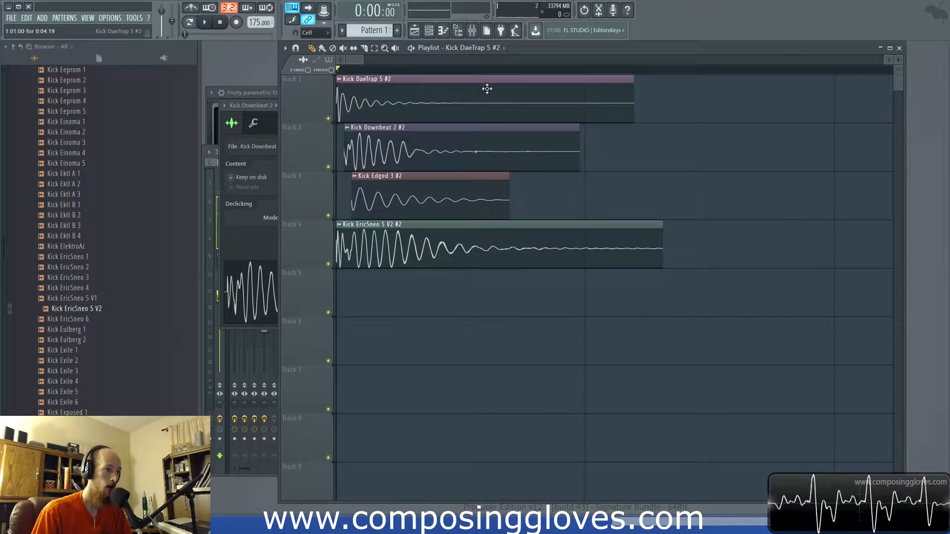
double_click(451, 91)
click(513, 135)
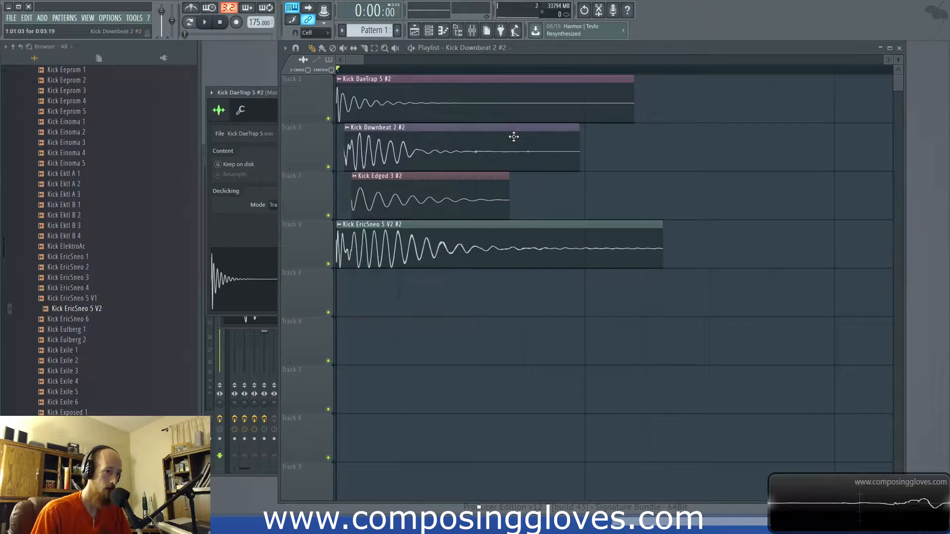
double_click(514, 137)
click(500, 196)
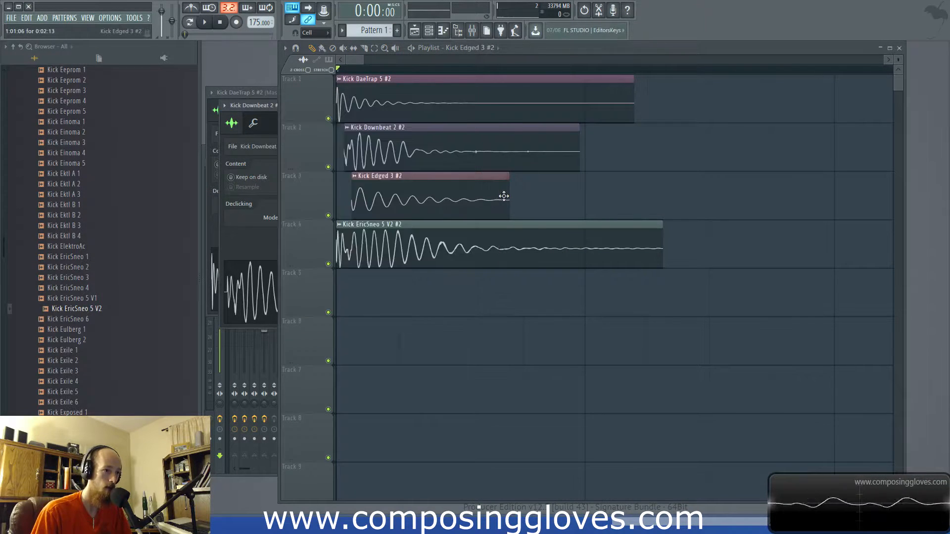
double_click(502, 195)
drag(409, 118, 654, 149)
double_click(522, 243)
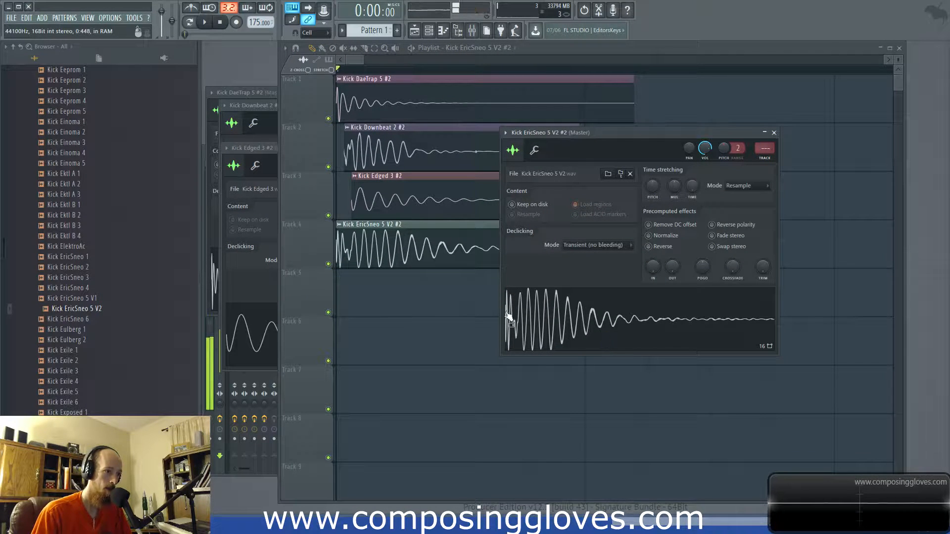
Check the arrangement's playback levels in the mixer and reopen the Kick DaeTrap 5 clip's channel settings
click(474, 33)
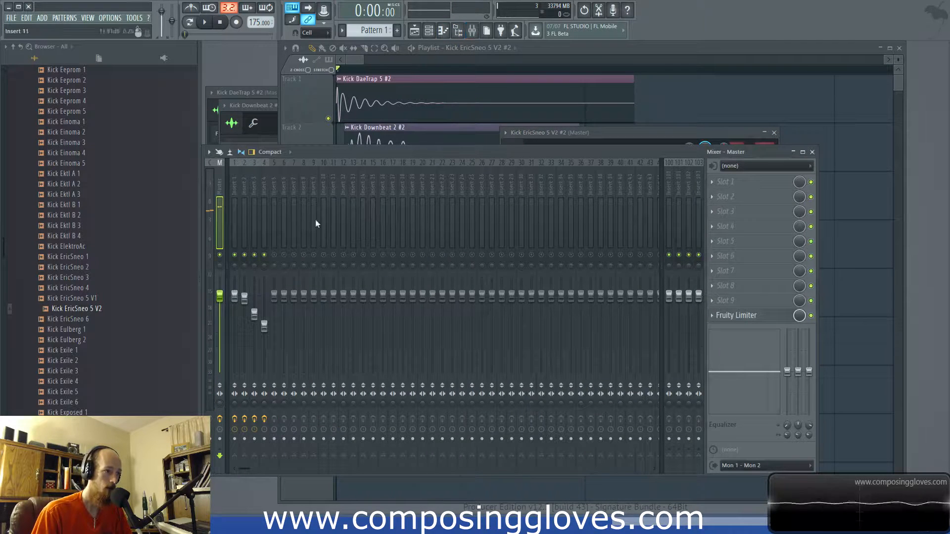
key(space)
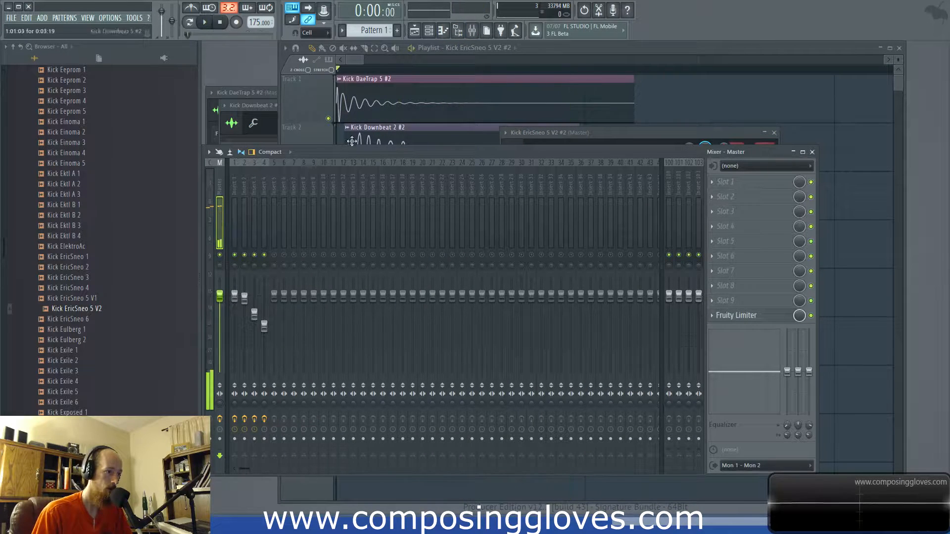
key(space)
drag(350, 61, 332, 74)
double_click(373, 263)
double_click(385, 88)
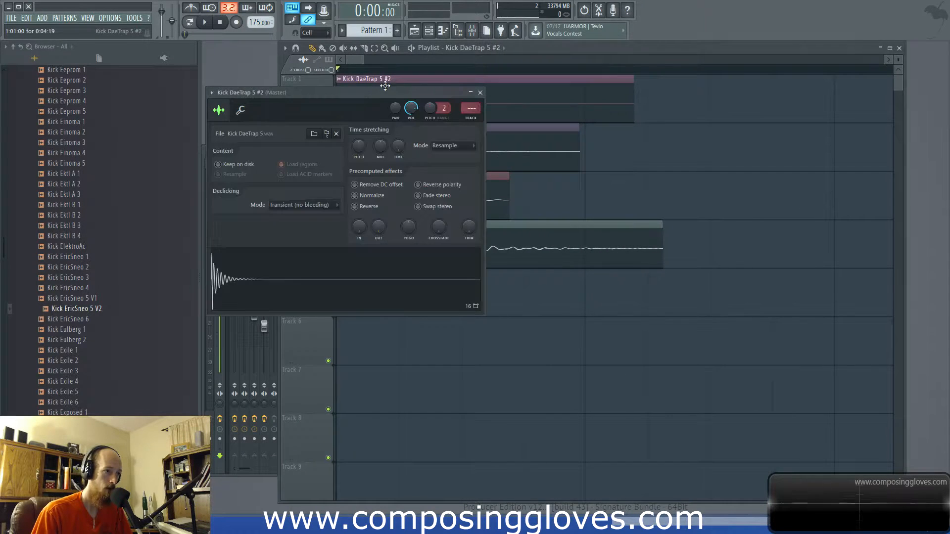
Filter the channel rack to Unsorted to read the insert numbers, and route the four clips to mixer inserts 1 to 4 in track order
key(F6)
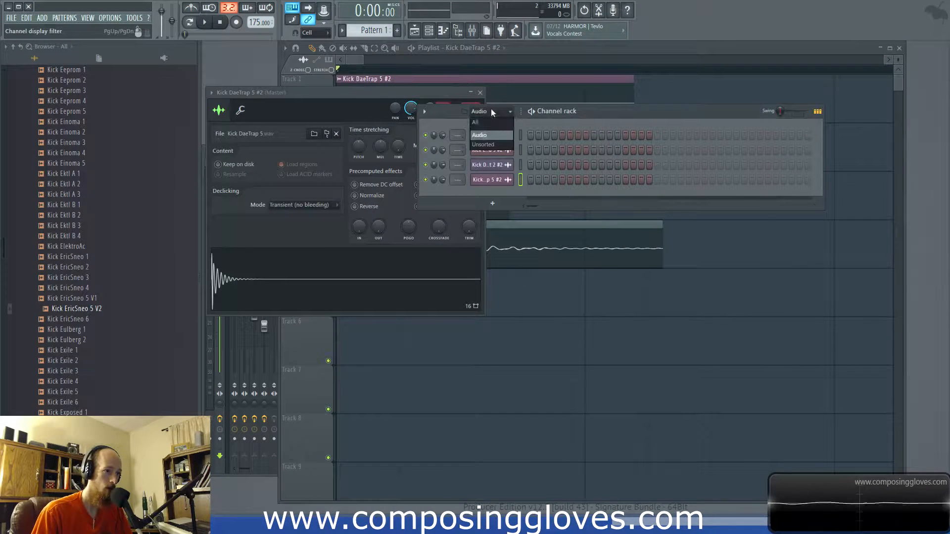
click(495, 144)
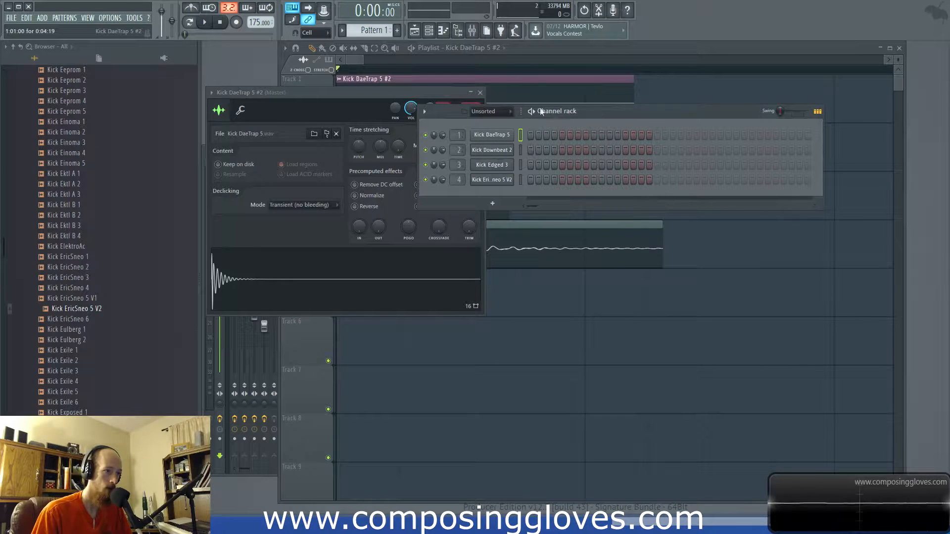
key(F6)
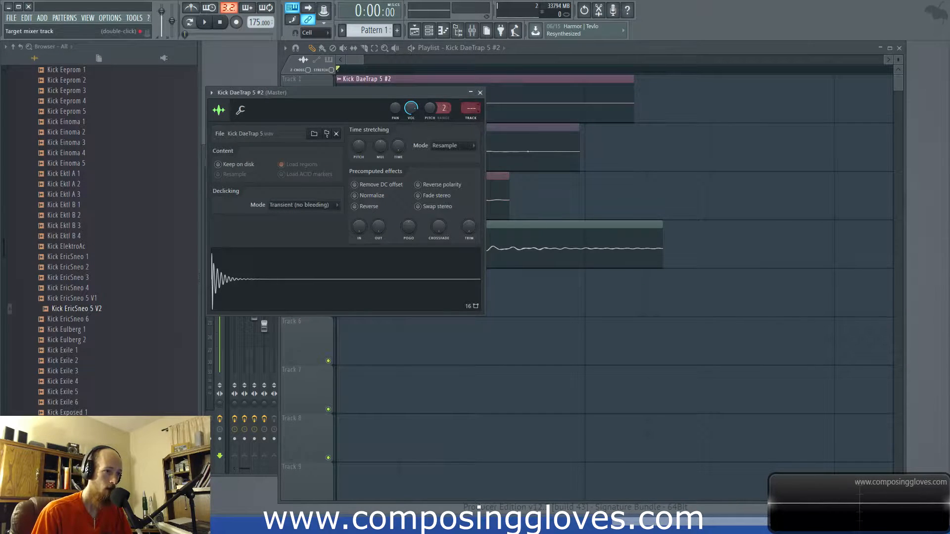
click(506, 131)
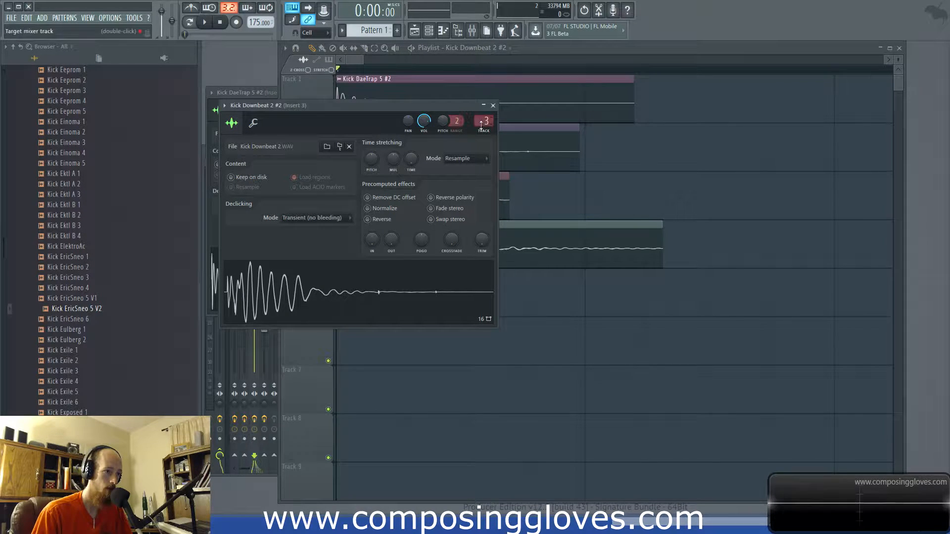
drag(480, 112, 885, 158)
double_click(471, 190)
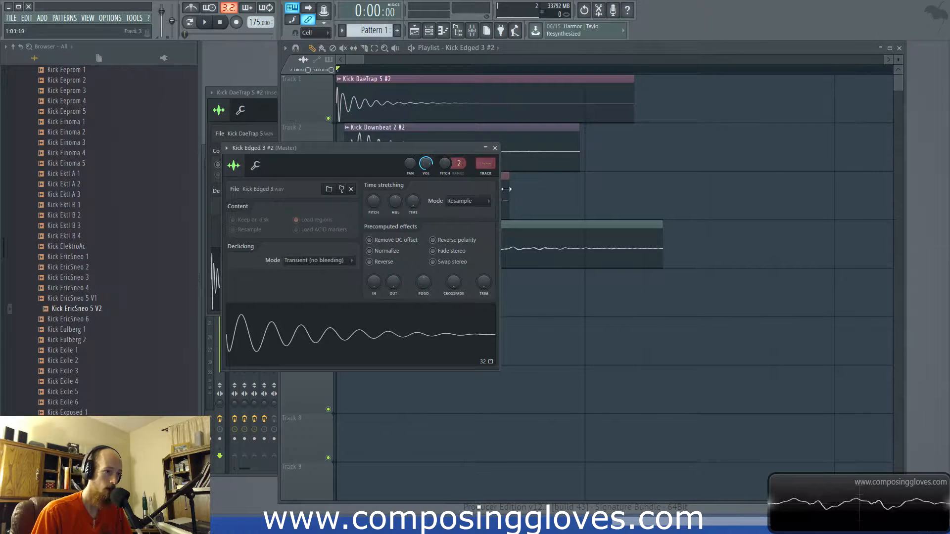
double_click(535, 221)
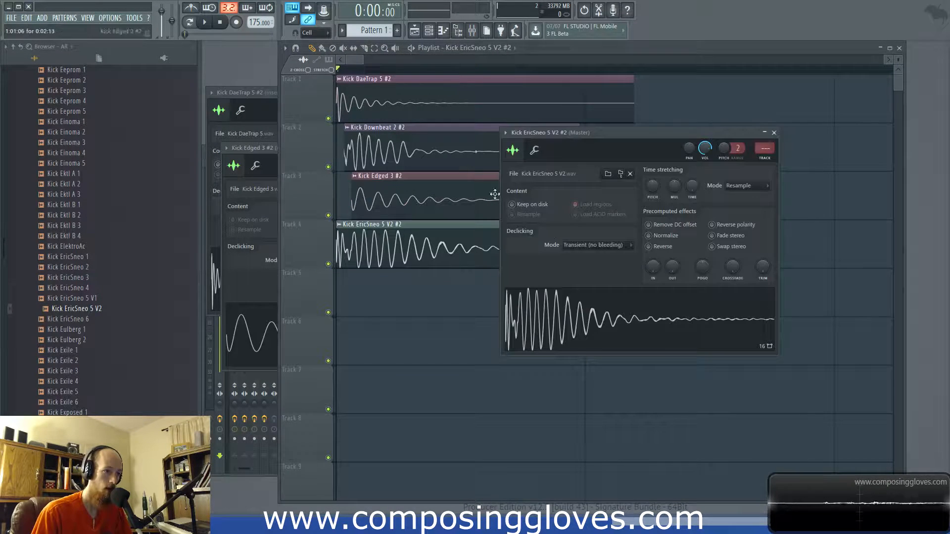
Play the arrangement repeatedly to audition the clips through their mixer inserts
key(space)
key(space)
key(space)
key(space)
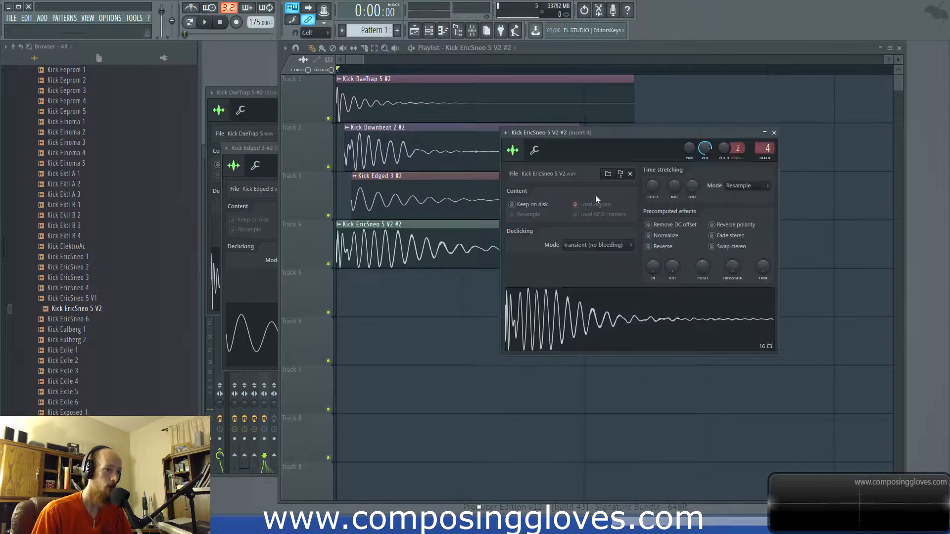
key(space)
key(space)
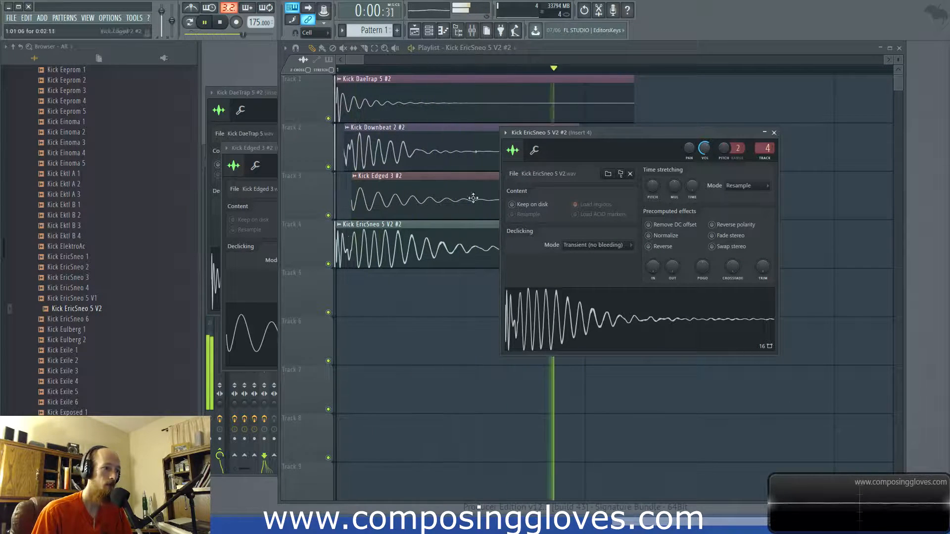
key(space)
key(space)
Try the Kick Downbeat 2 clip at 1:01:00 and 1:01:01, and return it to 1:01:03 while playing the arrangement
drag(386, 157, 379, 158)
key(space)
key(space)
key(space)
key(space)
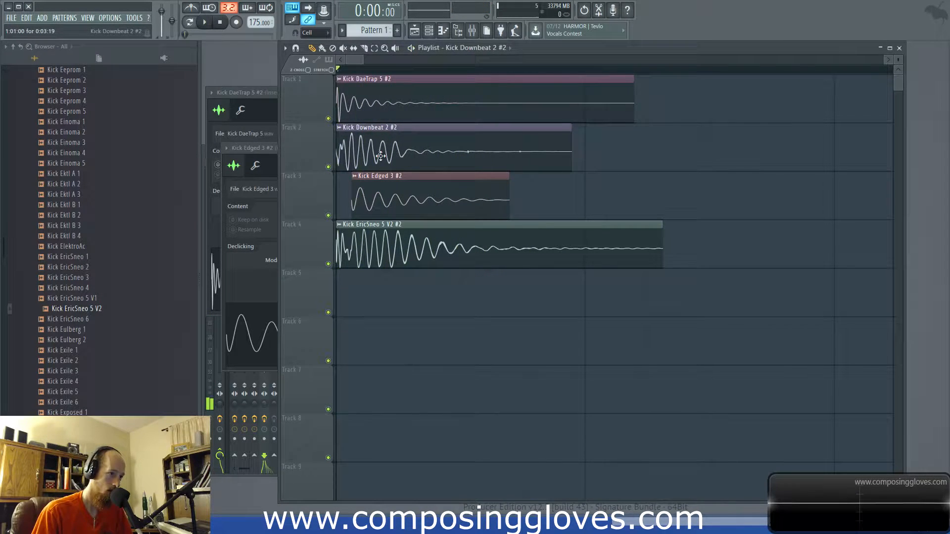
key(space)
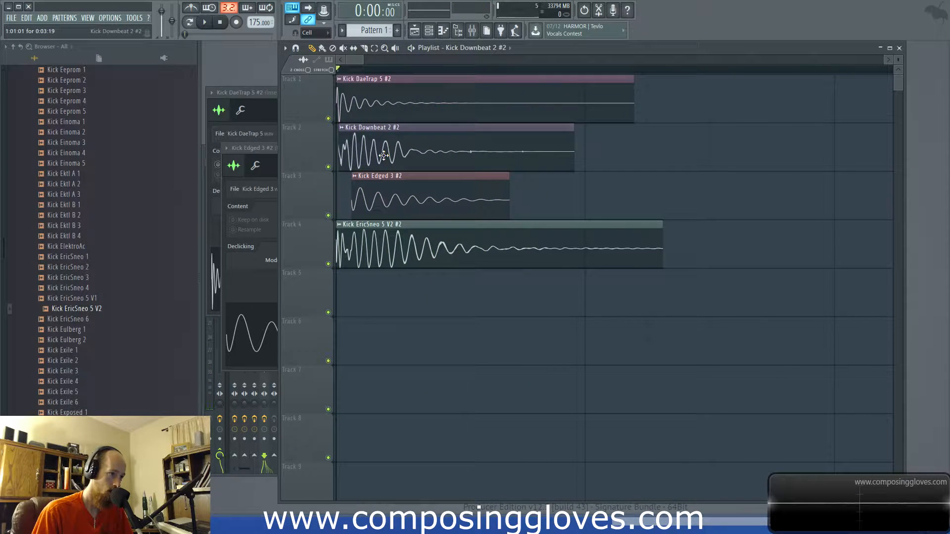
drag(384, 155, 586, 212)
key(space)
key(space)
key(space)
key(space)
Move the Kick Edged 3 clip on Track 3 to start at 1:01:08 and play the arrangement
double_click(410, 206)
key(space)
drag(384, 198, 394, 207)
key(space)
key(space)
key(space)
key(space)
key(space)
Move the Kick Downbeat 2 clip to start at 1:01:02 and trim its tail to end just past the Kick Edged 3 clip
double_click(409, 246)
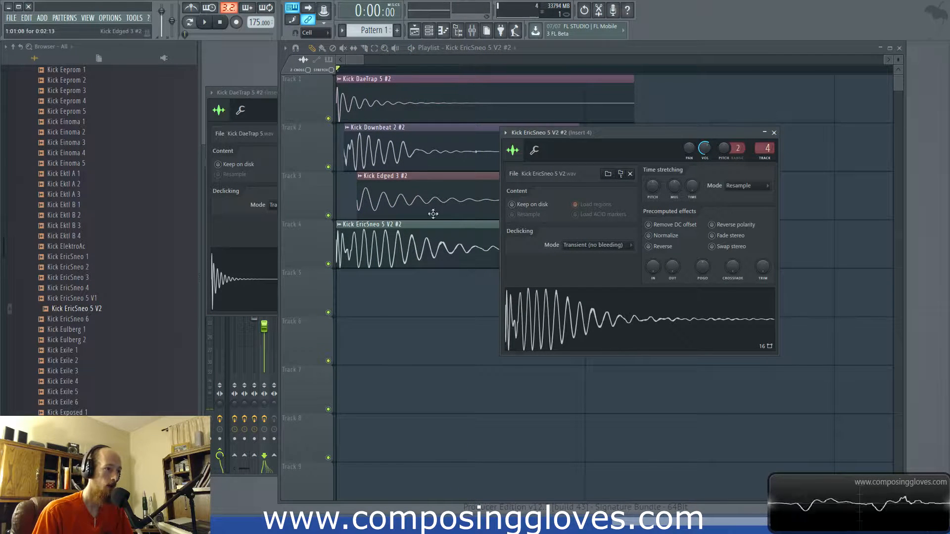
click(415, 157)
double_click(396, 151)
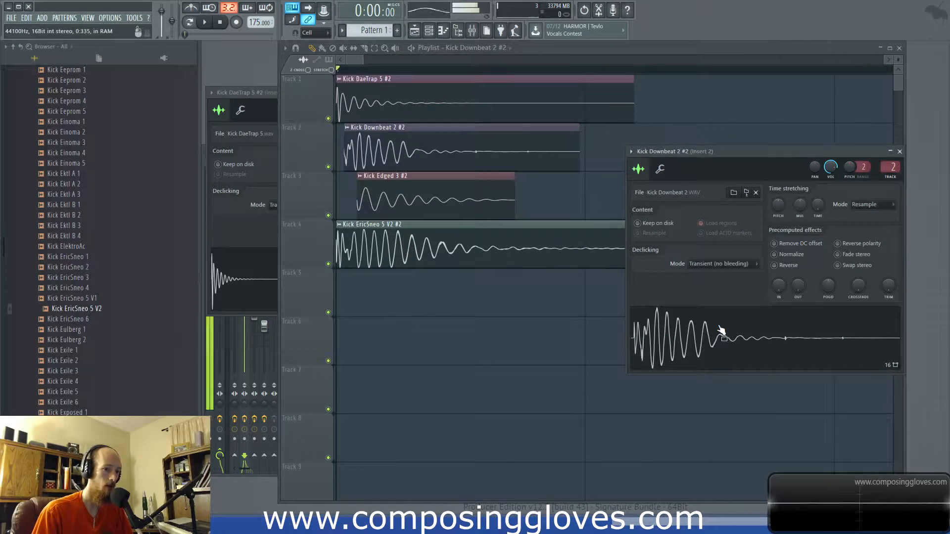
key(space)
key(space)
key(space)
drag(387, 153, 384, 155)
key(space)
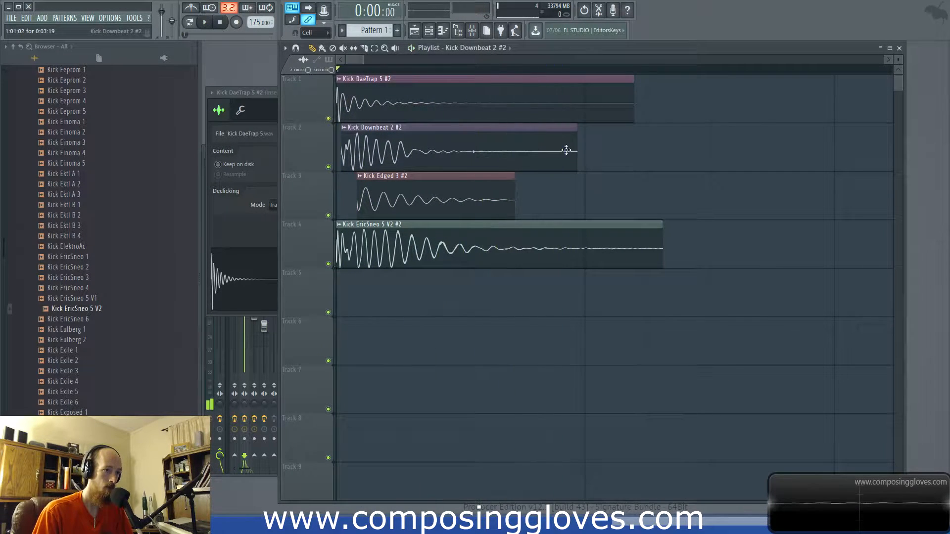
drag(577, 152, 529, 151)
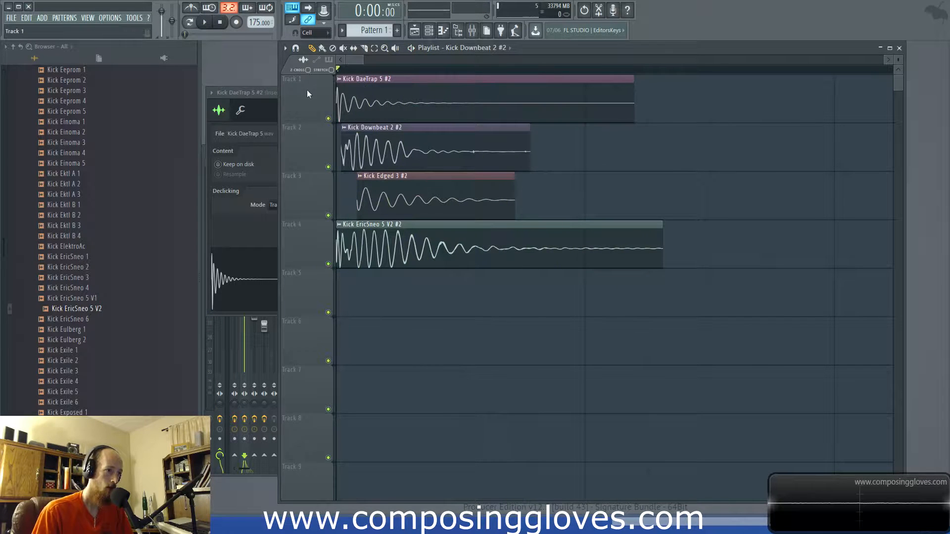
Inspect the Maximus effect on Insert 2 while playing the arrangement, and close it
click(470, 33)
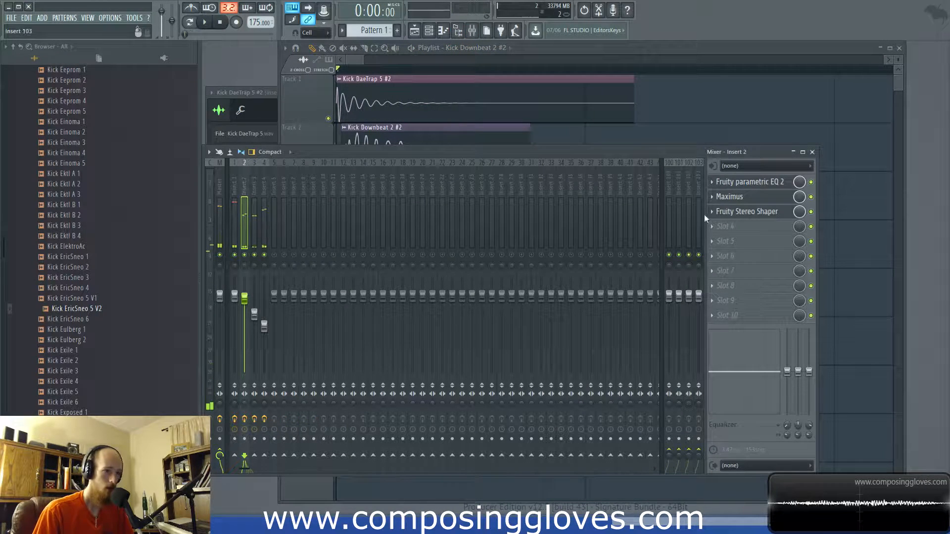
click(769, 198)
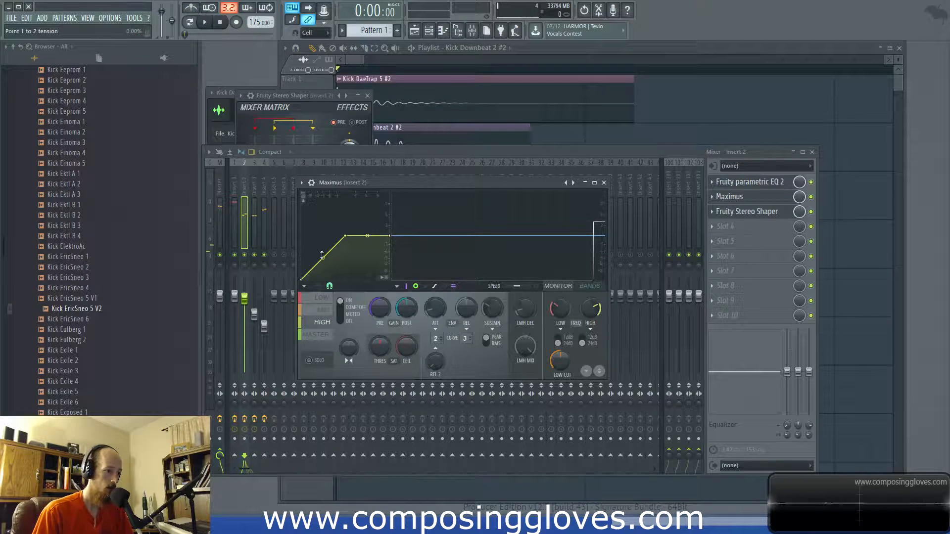
key(space)
key(space)
click(604, 183)
key(space)
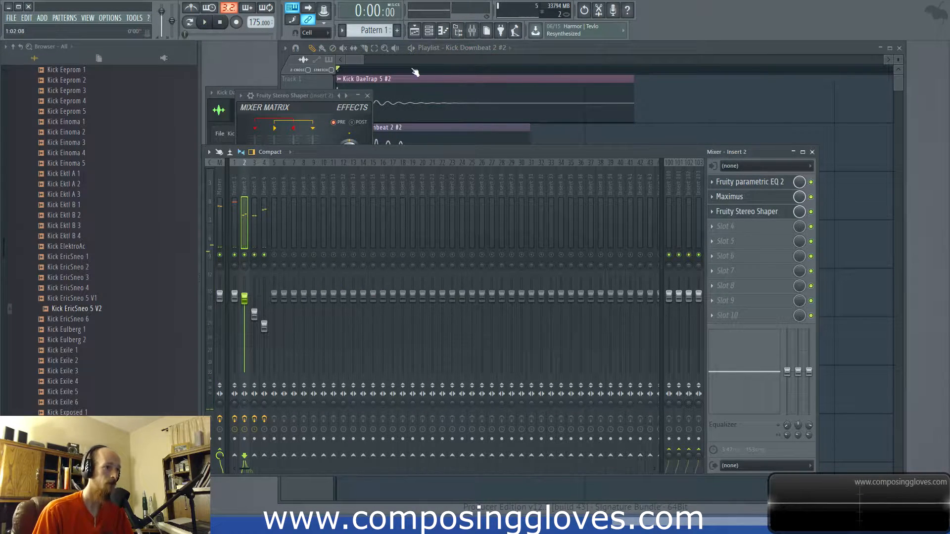
Return to the playlist and view the channel settings of the Kick EricSneo 5 V2 and Kick DaeTrap 5 clips during playback
click(433, 73)
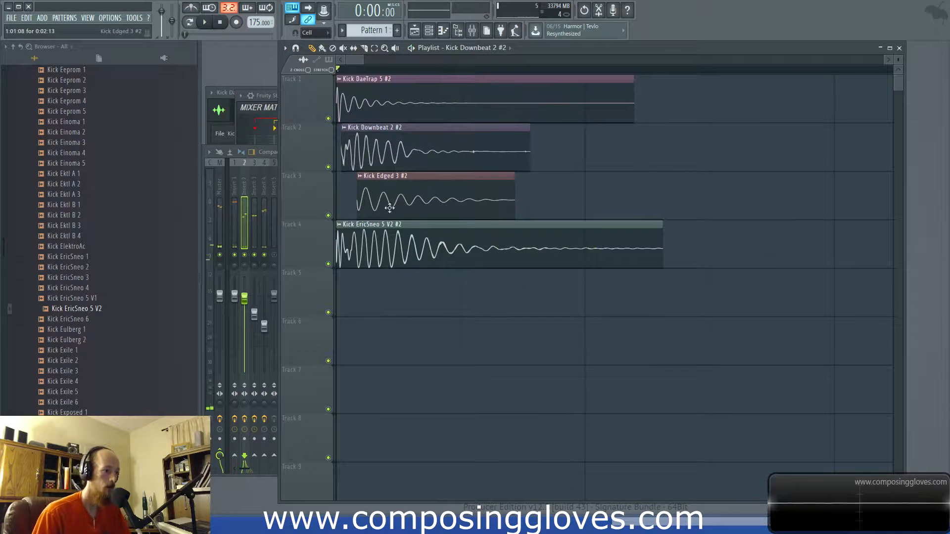
double_click(401, 256)
key(space)
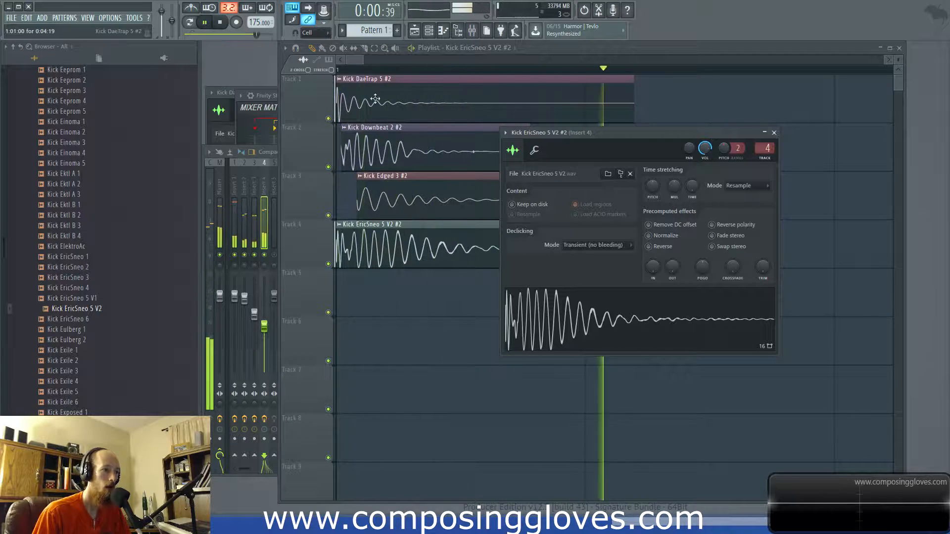
double_click(394, 100)
key(space)
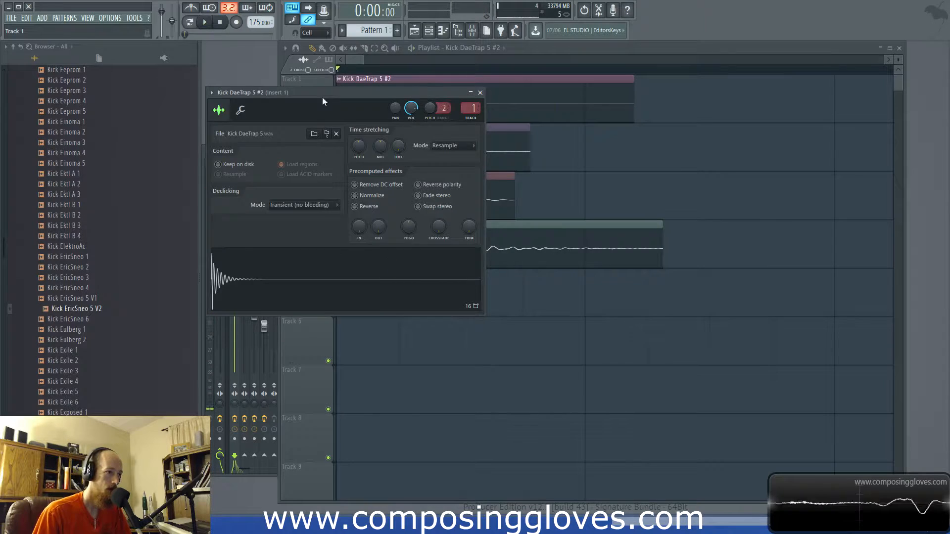
Preview the kick samples in the sample browser from Kick EricSneo 2 through Kick Fiasco 1
drag(322, 97, 611, 182)
click(107, 269)
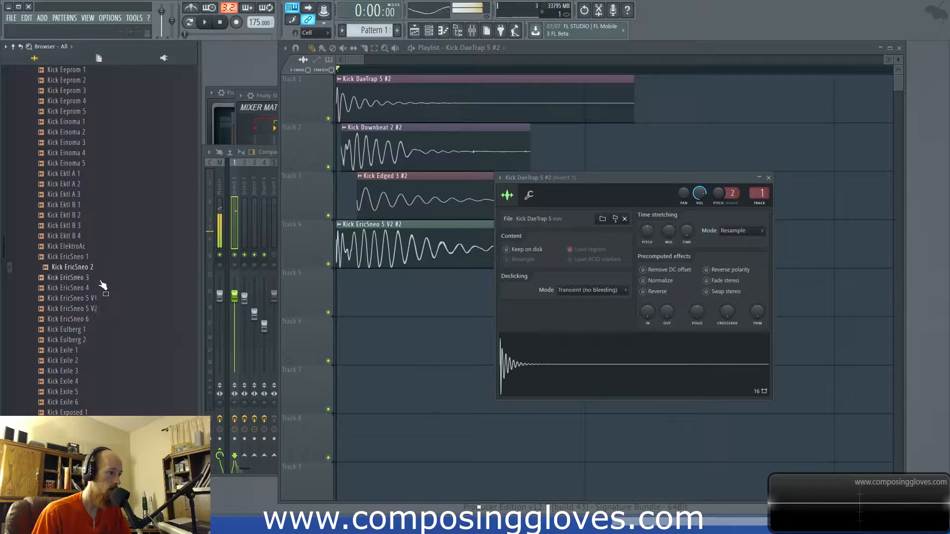
scroll(85, 319, down, 4)
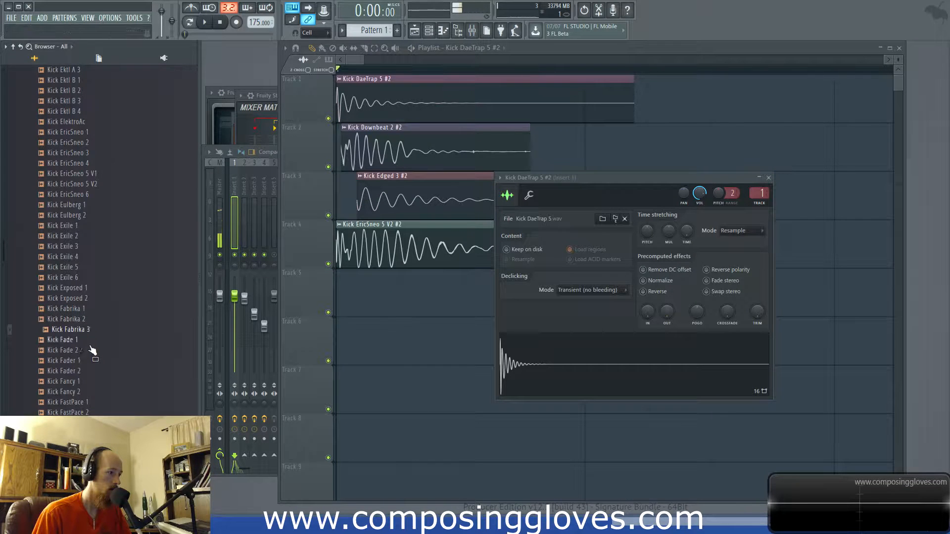
scroll(104, 379, down, 4)
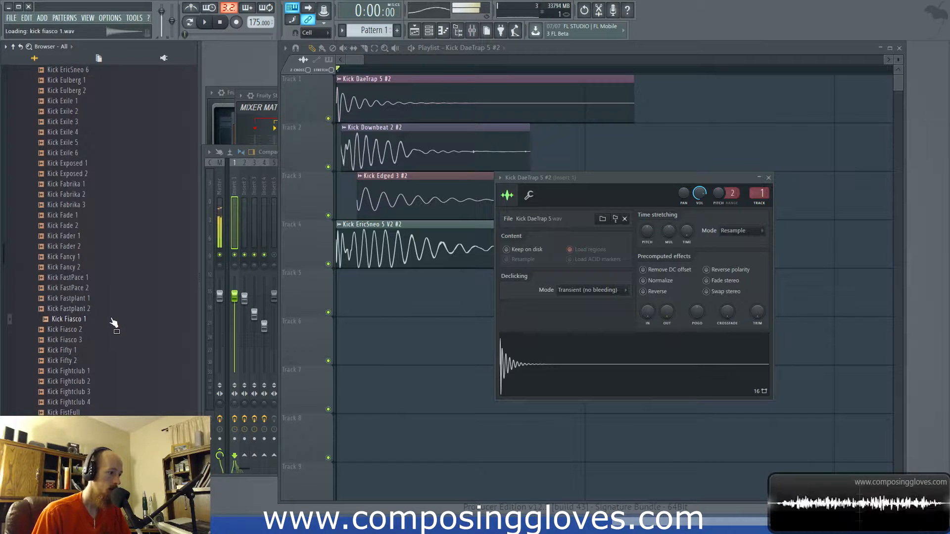
Lower the time-stretching pitch of the Kick DaeTrap 5 channel to about -200 cents and play the arrangement
double_click(451, 110)
click(622, 386)
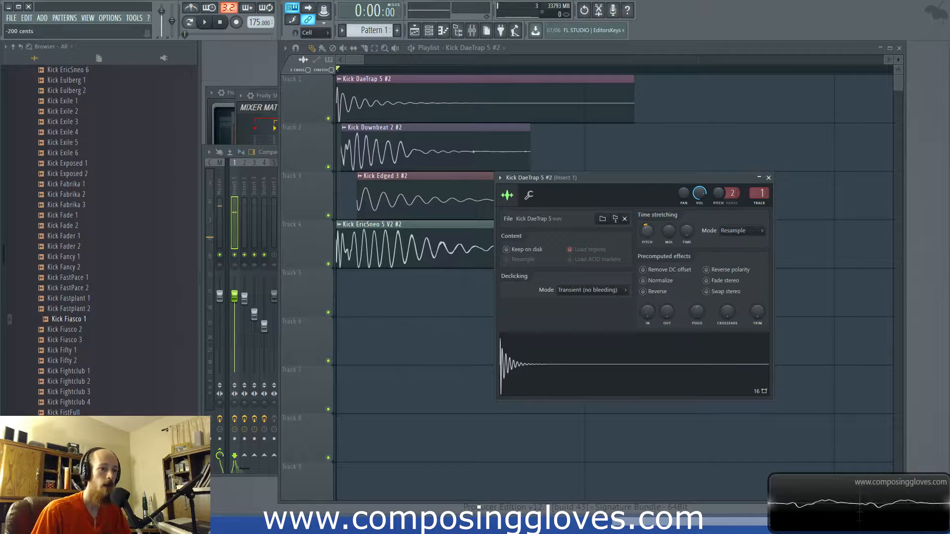
click(643, 365)
key(space)
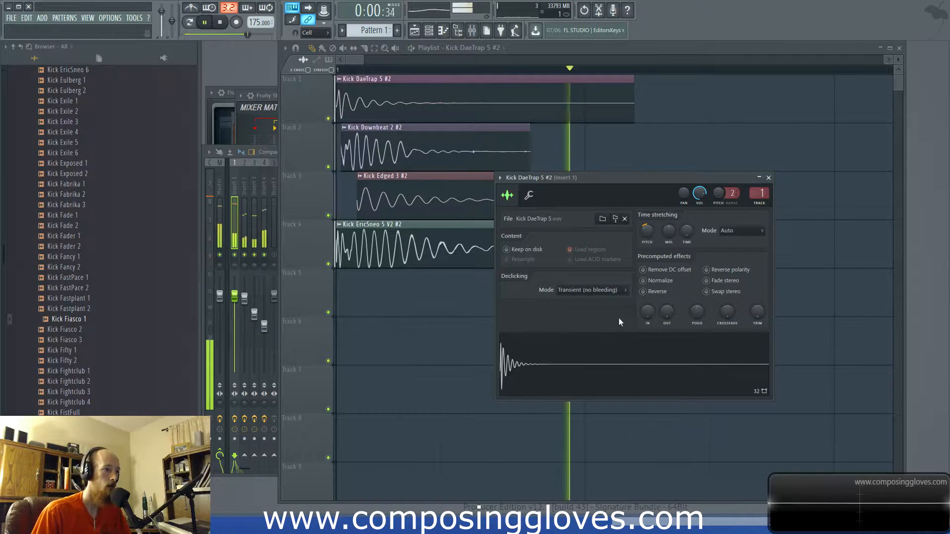
Set the Kick EricSneo 5 V2 channel's volume to about 71%, add a quick fade-out to the sample, and replay the arrangement
double_click(398, 260)
drag(705, 148, 705, 167)
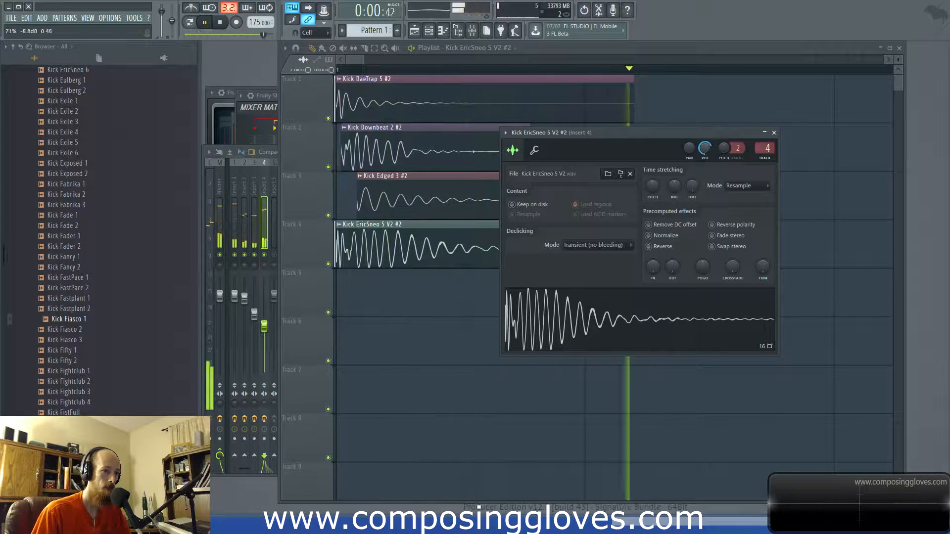
key(space)
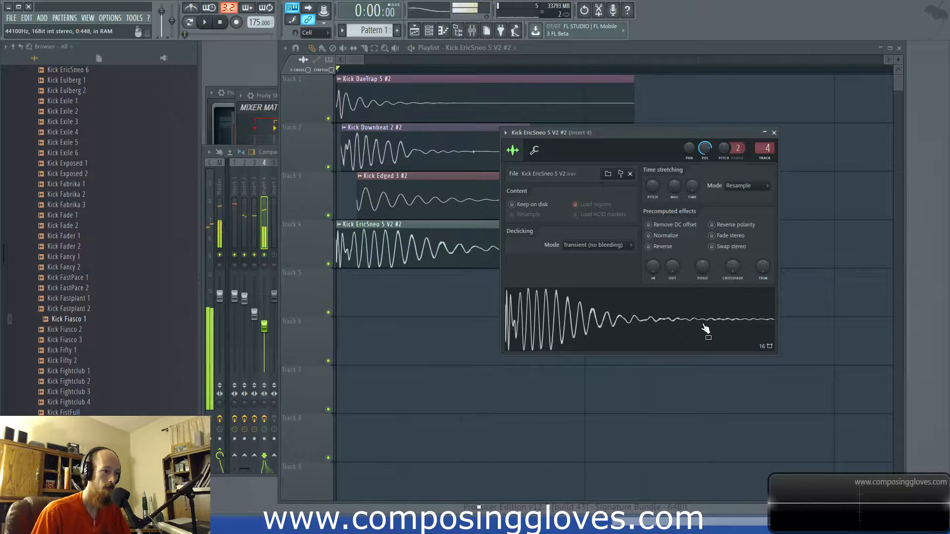
drag(672, 267, 672, 257)
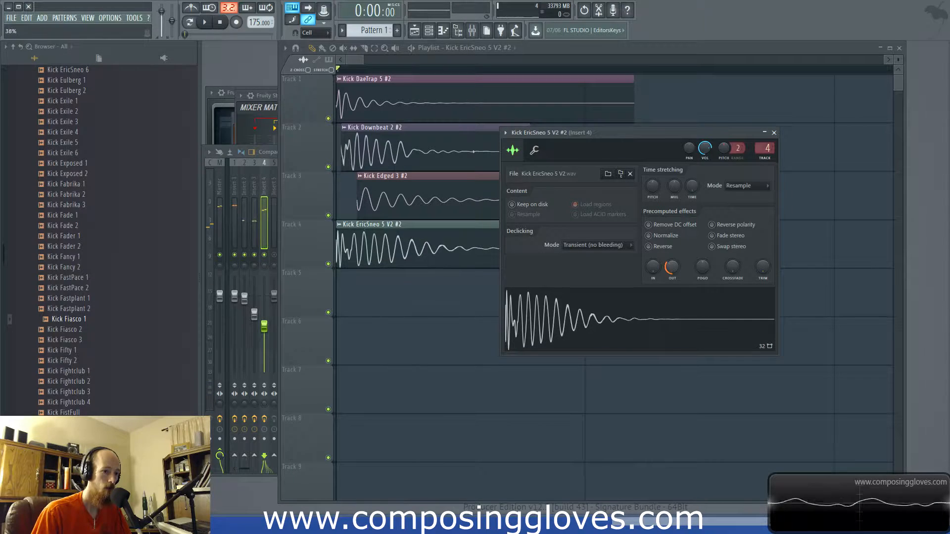
key(space)
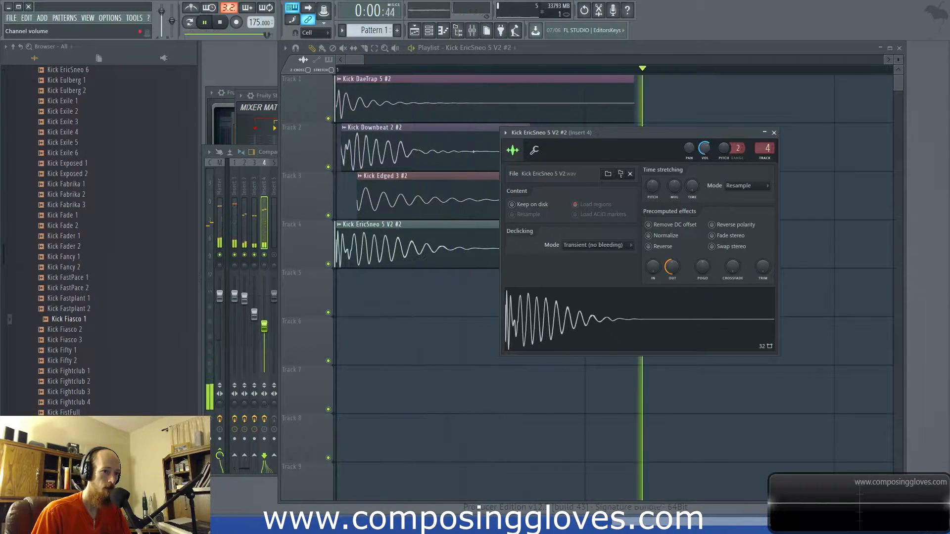
Lower the Kick EricSneo 5 V2 sample's pitch, compare stretch modes during playback, and settle on Slice stretch
drag(653, 186, 653, 194)
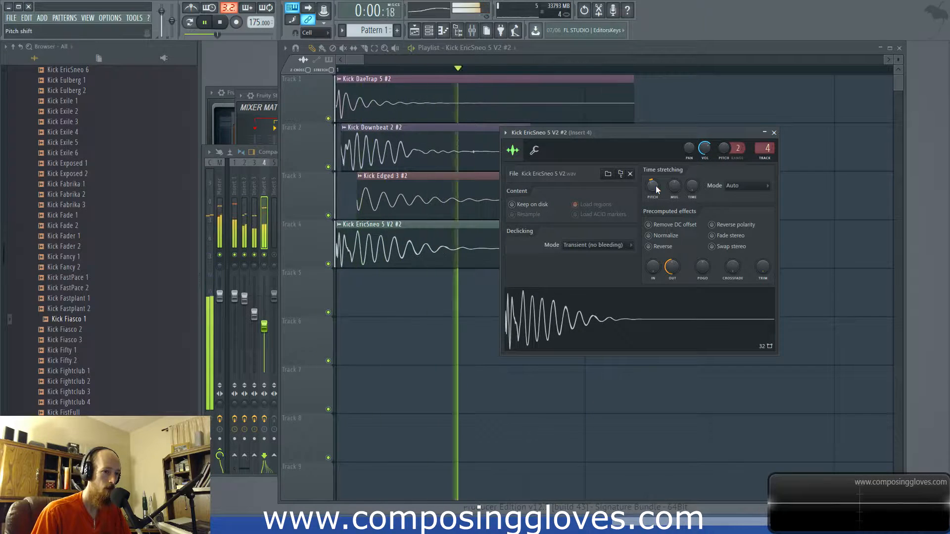
click(757, 187)
click(757, 187)
scroll(760, 189, down, 2)
scroll(760, 189, down, 2)
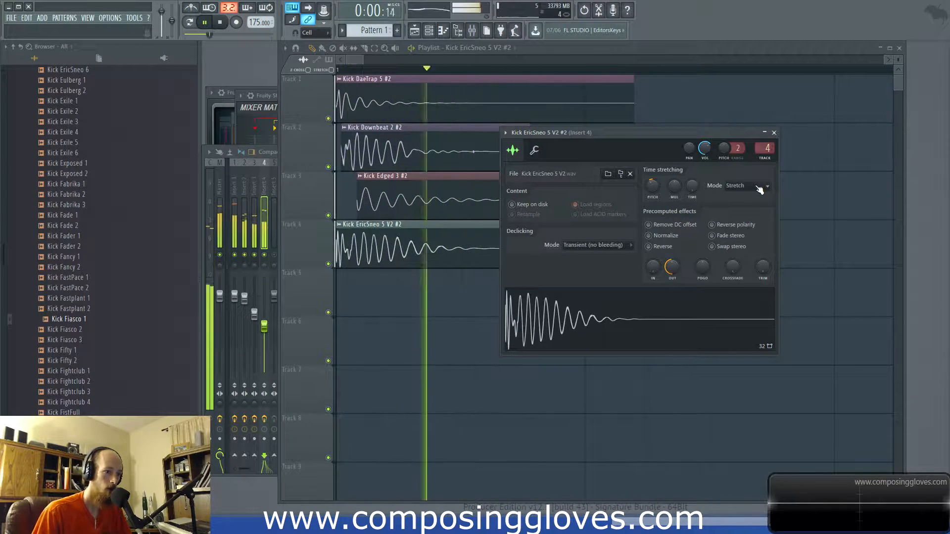
scroll(759, 190, down, 2)
scroll(760, 189, down, 1)
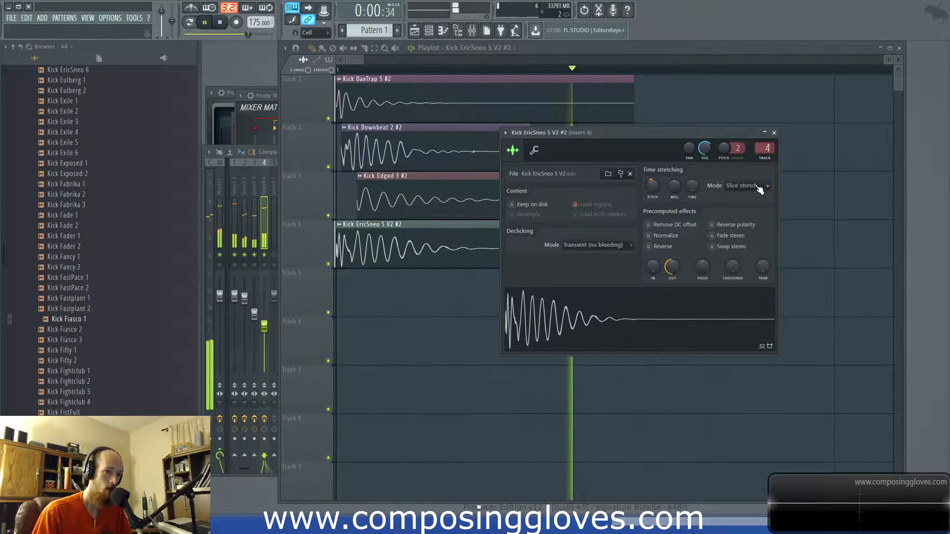
key(space)
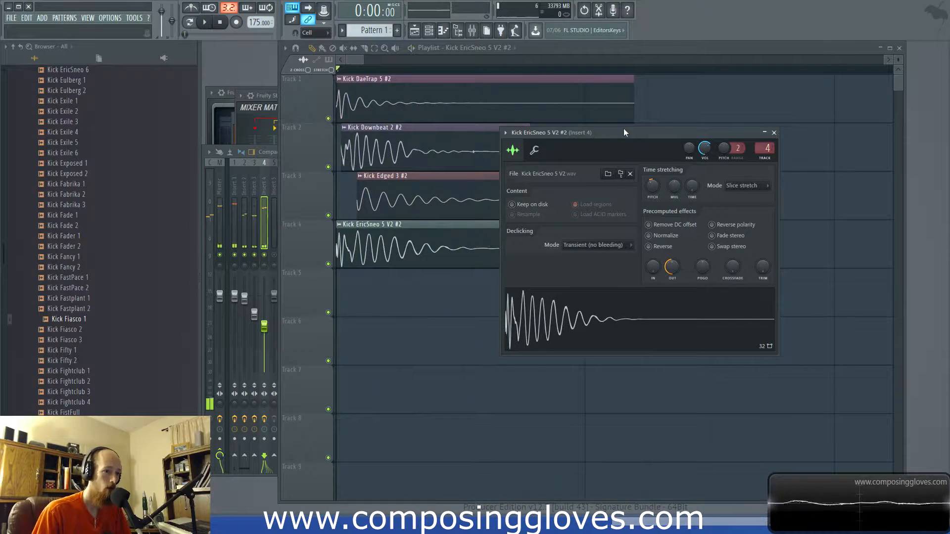
Raise the time-stretching pitch of the Kick Edged 3 channel slightly while playing the arrangement
drag(624, 132, 664, 107)
double_click(427, 199)
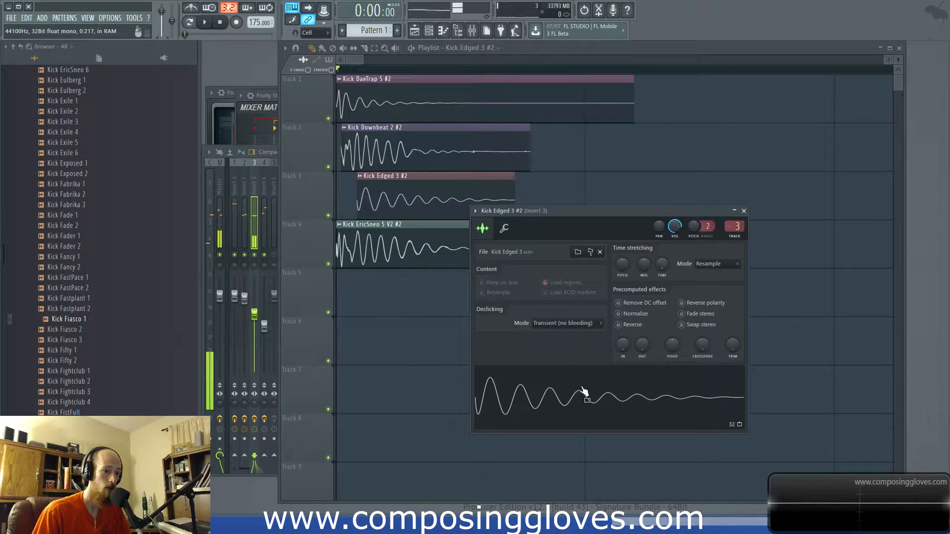
key(space)
drag(623, 266, 625, 269)
key(space)
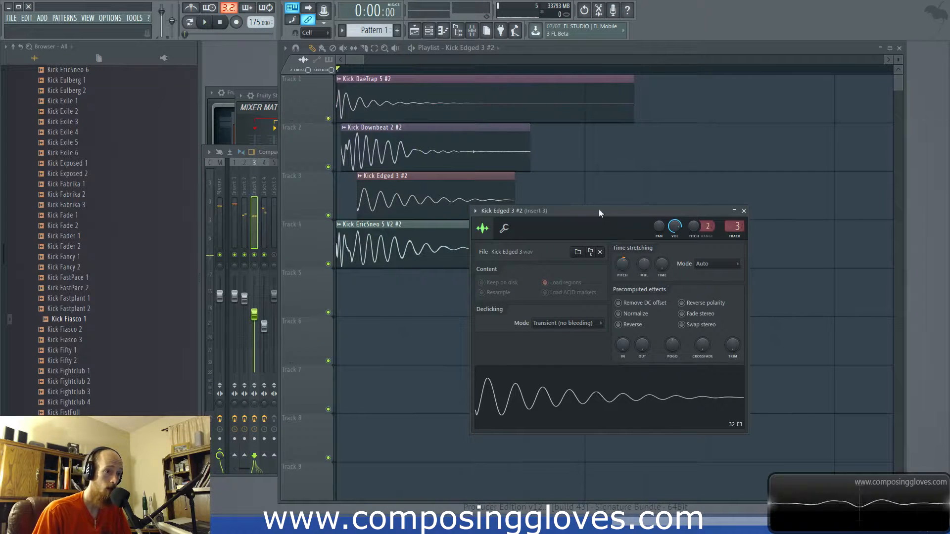
drag(599, 209, 653, 145)
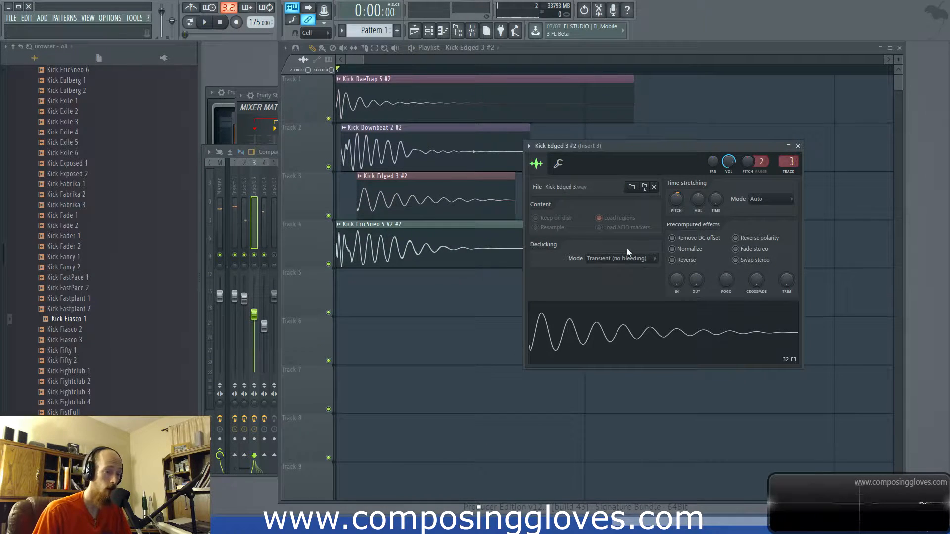
Play the arrangement and fine-tune the time-stretching pitch of the Kick Downbeat 2 channel
key(space)
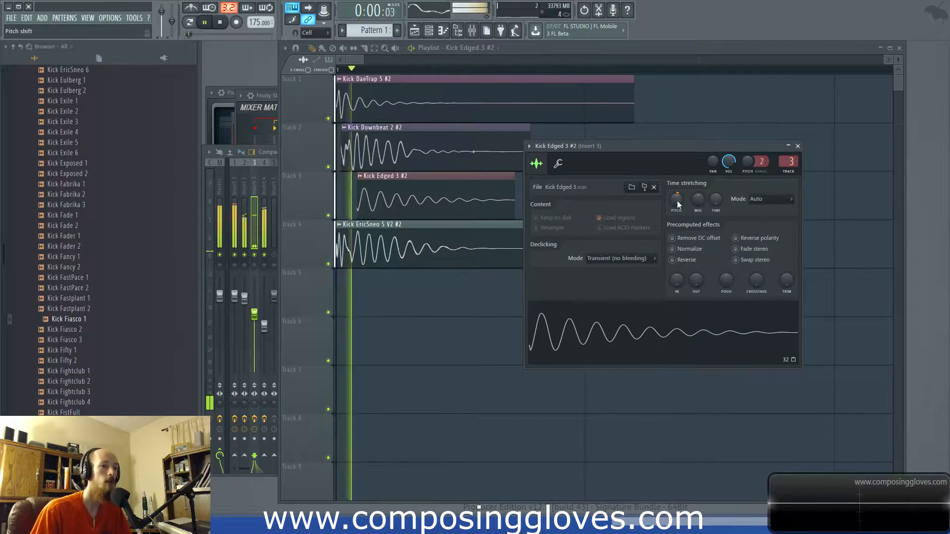
double_click(414, 157)
drag(774, 209, 776, 206)
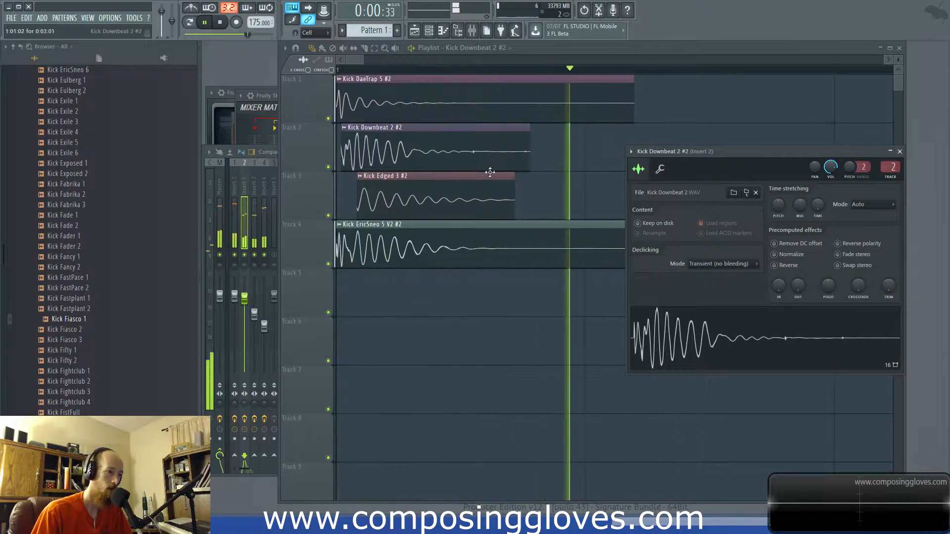
Readjust the Kick EricSneo 5 V2 sample's pitch and increase its fade-out during playback
double_click(465, 250)
drag(692, 169, 692, 167)
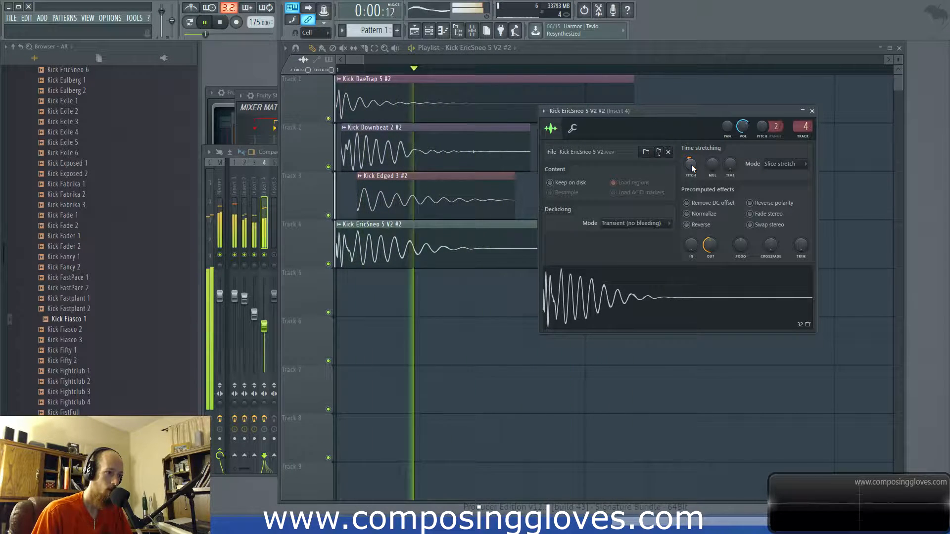
drag(719, 248, 716, 257)
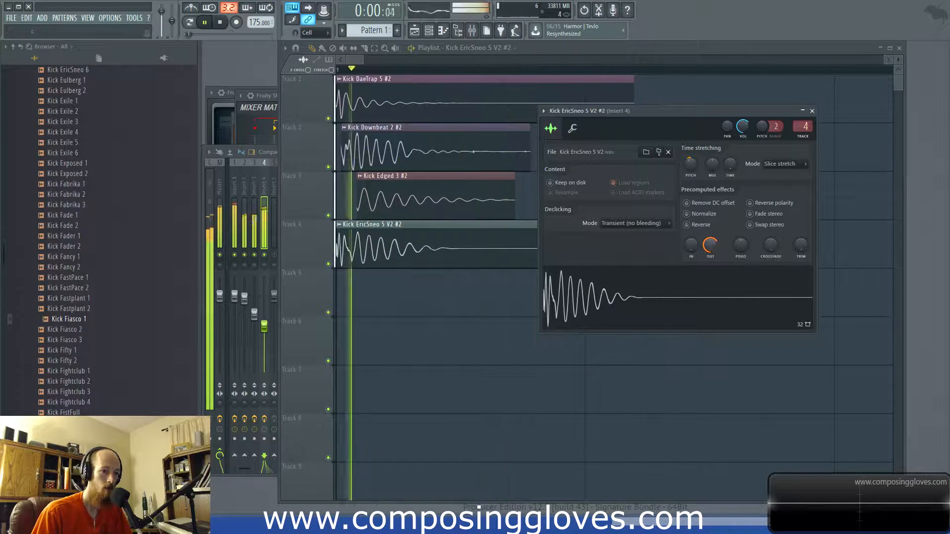
Add a quick fade-out to the Kick Downbeat 2 sample and check it in playback
double_click(435, 149)
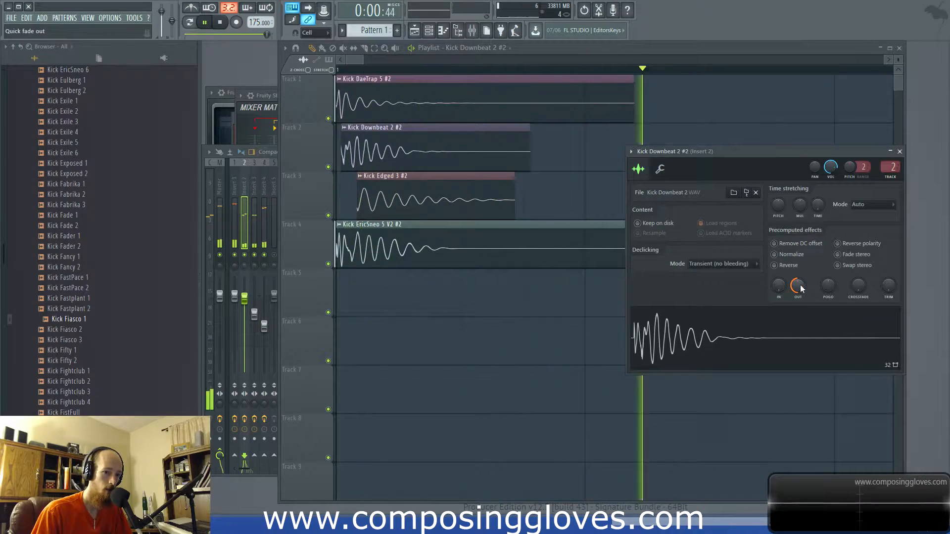
key(space)
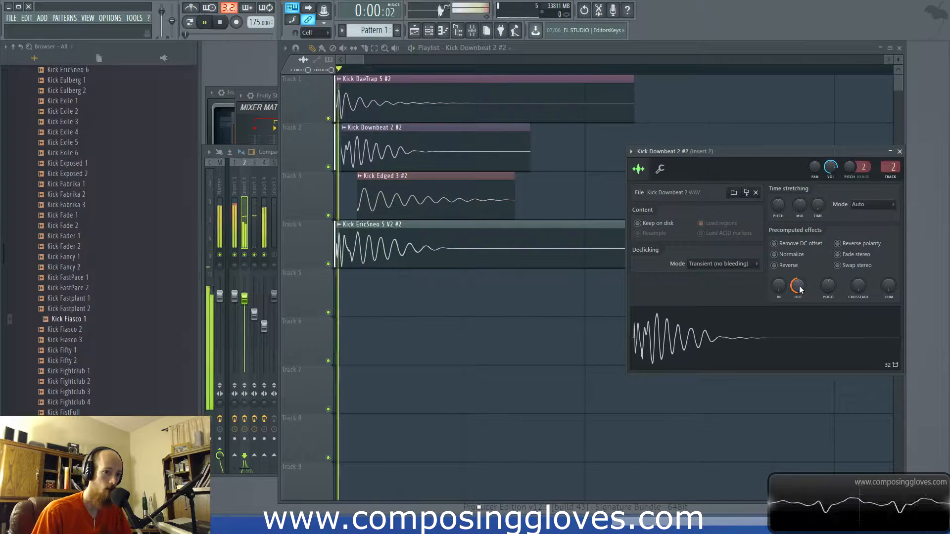
click(437, 166)
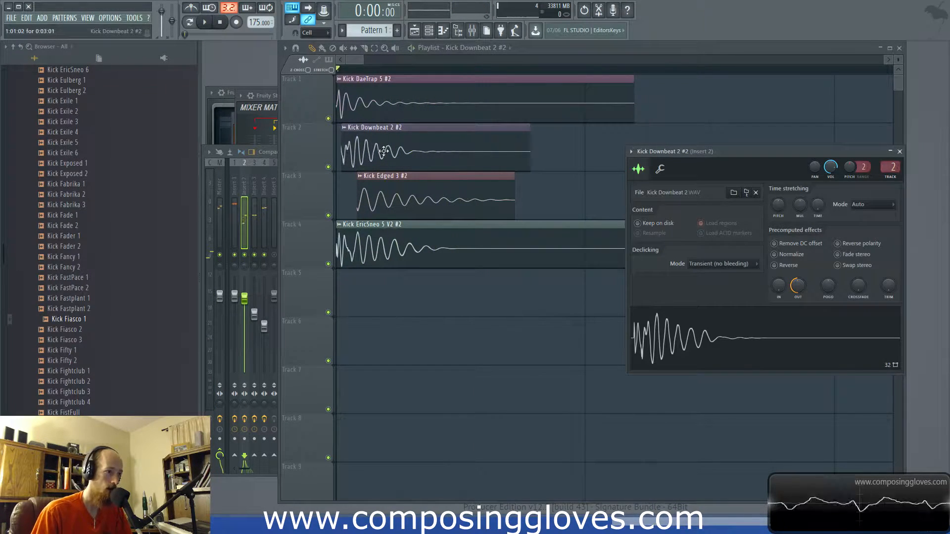
Move the Kick Downbeat 2 clip on Track 2 slightly earlier and replay the arrangement repeatedly to compare
key(space)
key(space)
drag(382, 152, 379, 152)
key(space)
key(space)
key(space)
key(space)
key(space)
key(space)
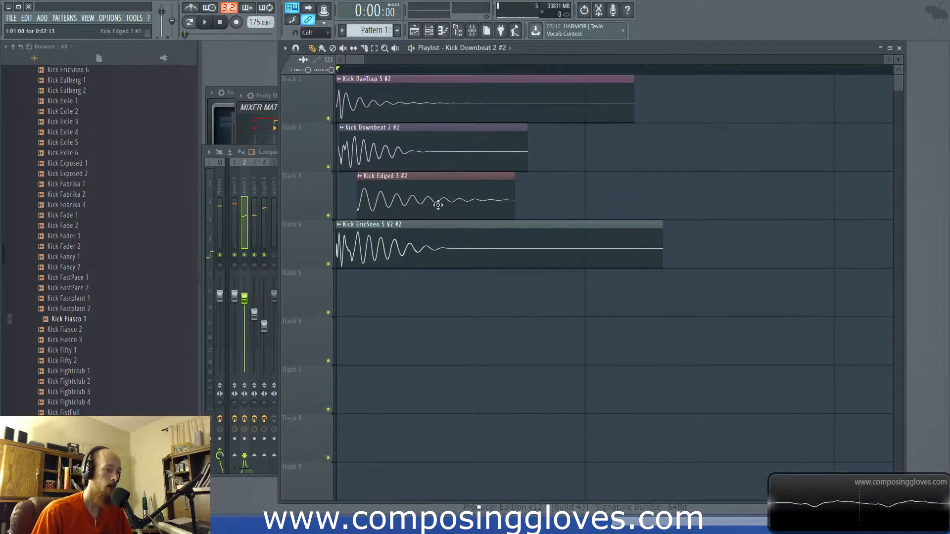
Move the Kick Edged 3 clip on Track 3 slightly later and replay the arrangement repeatedly to judge the timing
drag(438, 204, 441, 205)
key(space)
key(space)
key(space)
key(space)
key(space)
key(space)
key(space)
key(space)
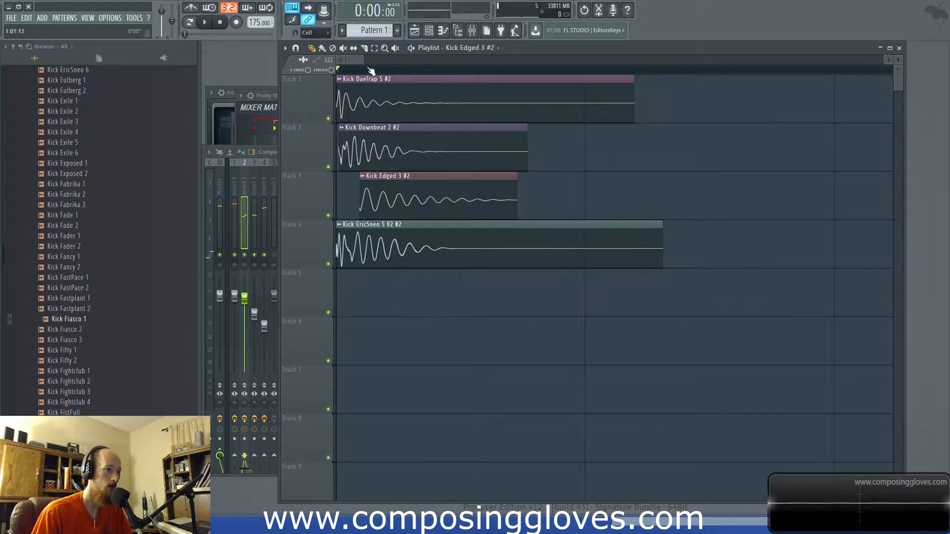
key(space)
key(space)
key(space)
key(space)
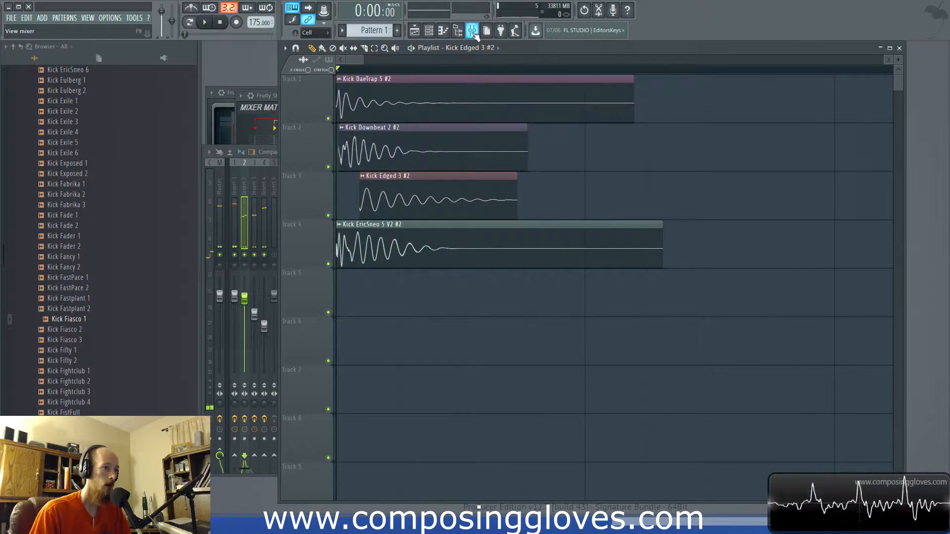
Load Edison in the first effect slot of the mixer's Master track and set its recording mode to On Play
key(F9)
click(753, 182)
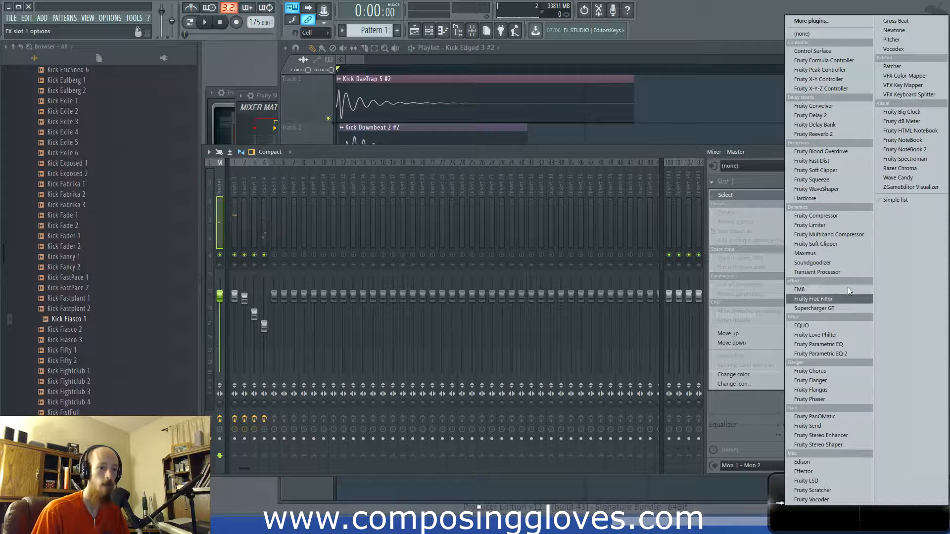
click(860, 461)
click(340, 135)
click(347, 171)
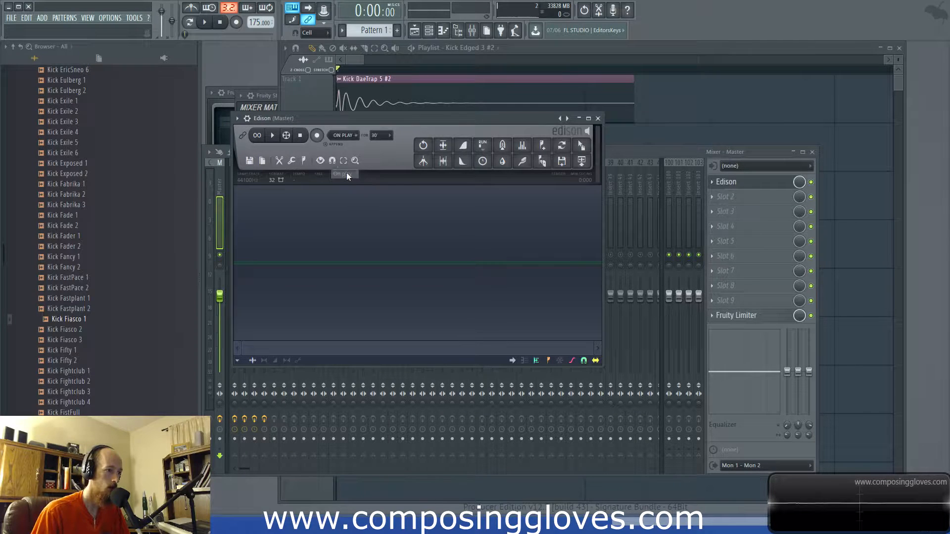
Record the layered kick playback from the Master track into Edison
click(316, 135)
click(204, 22)
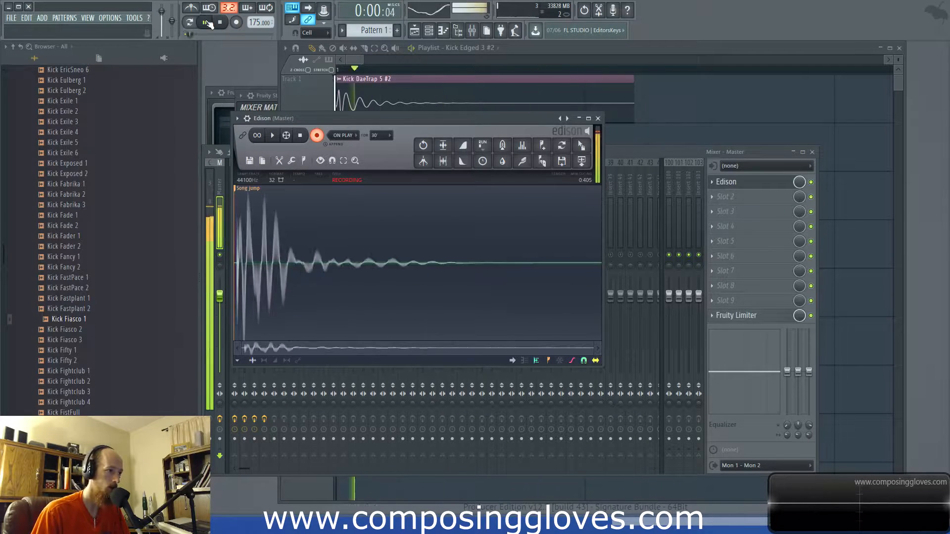
click(317, 135)
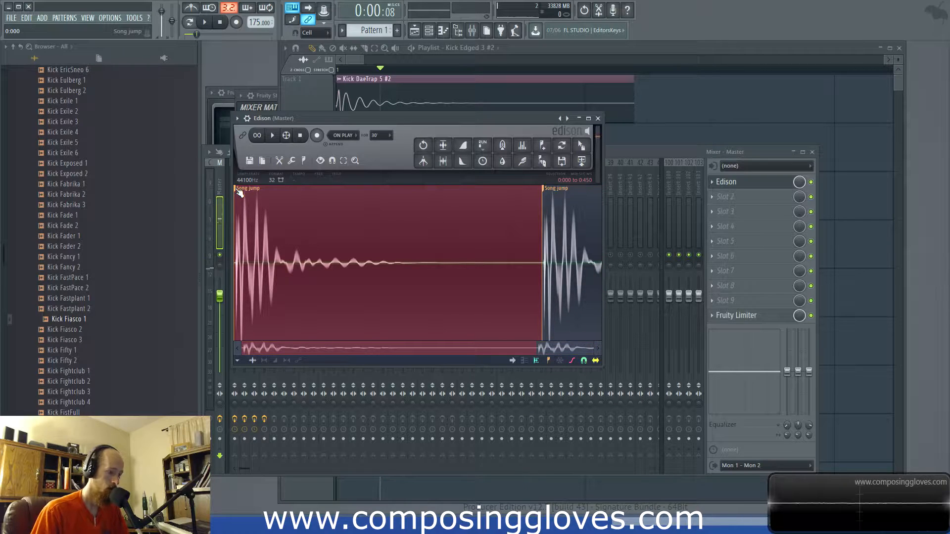
Trim the Edison recording to the first kick hit and place it as an audio clip at the start of Track 5
key(Delete)
key(ctrl+v)
drag(589, 157, 339, 277)
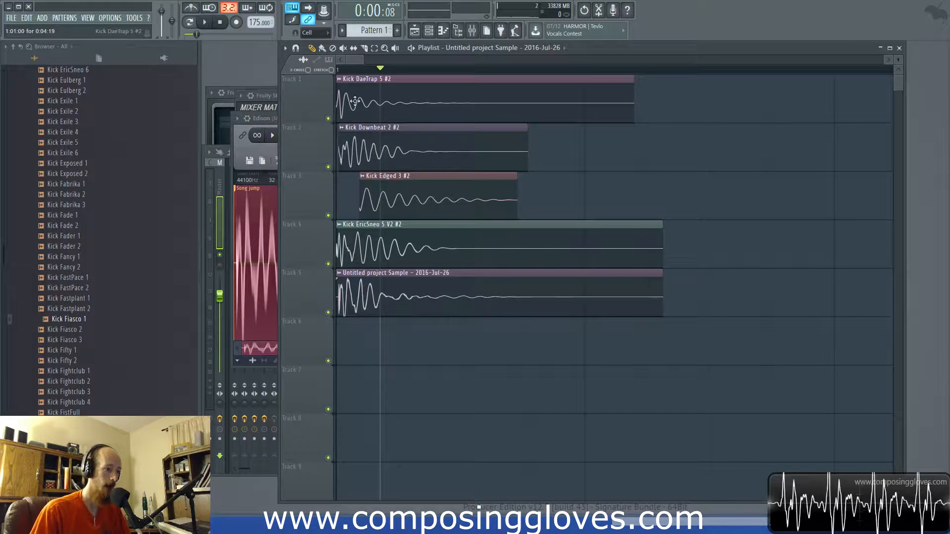
Return playback to the start, solo Track 5, and play the recorded kick clip several times
click(340, 69)
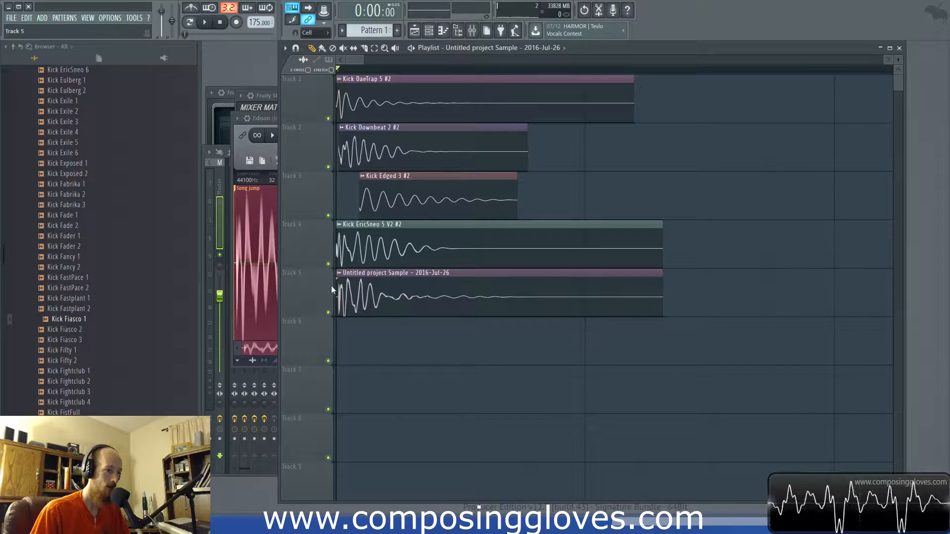
right_click(330, 312)
key(space)
key(space)
key(space)
key(space)
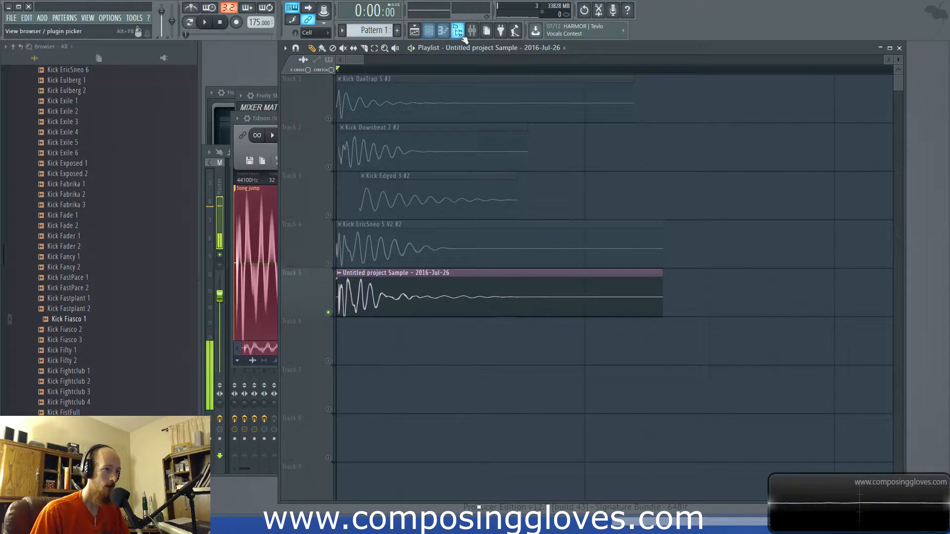
Open the Fruity Limiter on the mixer's Master track and move its window clear of the effect slots
click(472, 31)
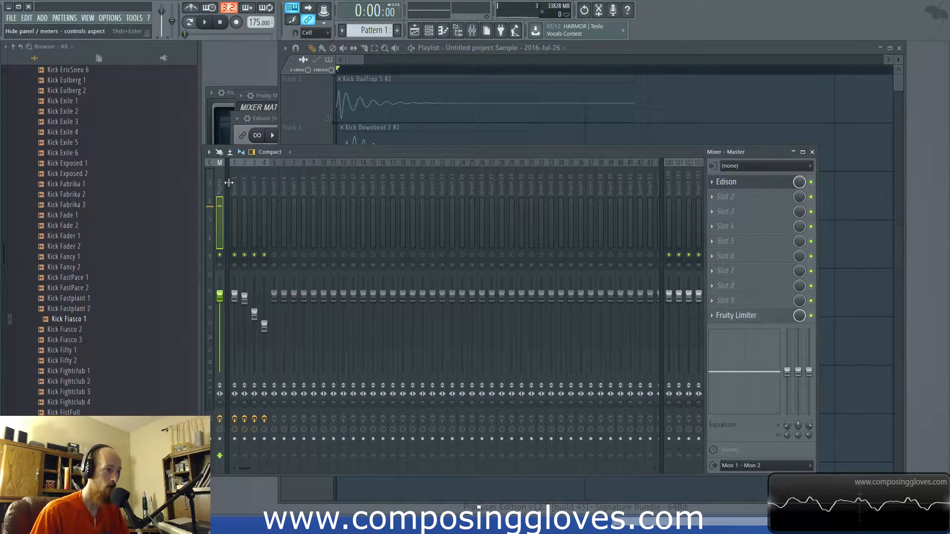
click(727, 315)
drag(678, 318, 687, 134)
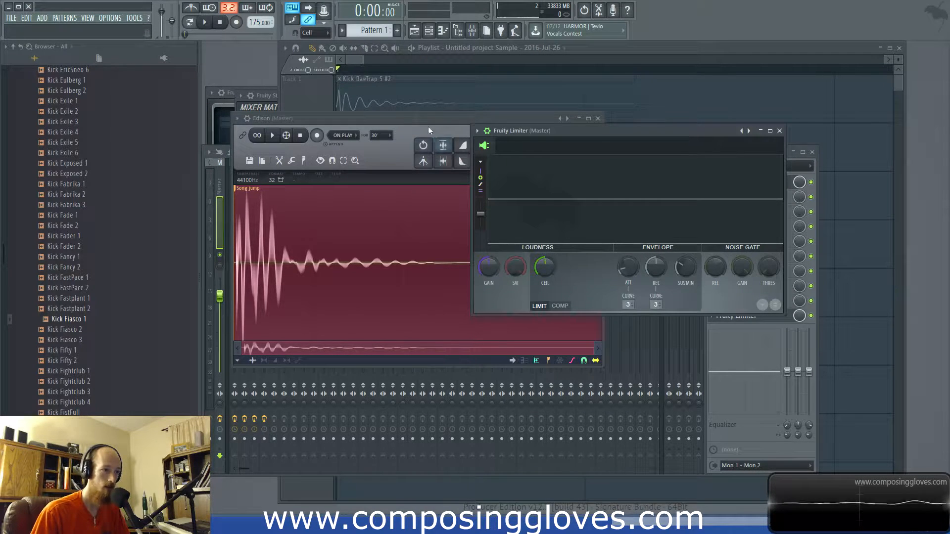
Move the Edison and mixer windows aside and reopen the Fruity Limiter on the mixer's Master track
drag(432, 120, 607, 129)
click(224, 196)
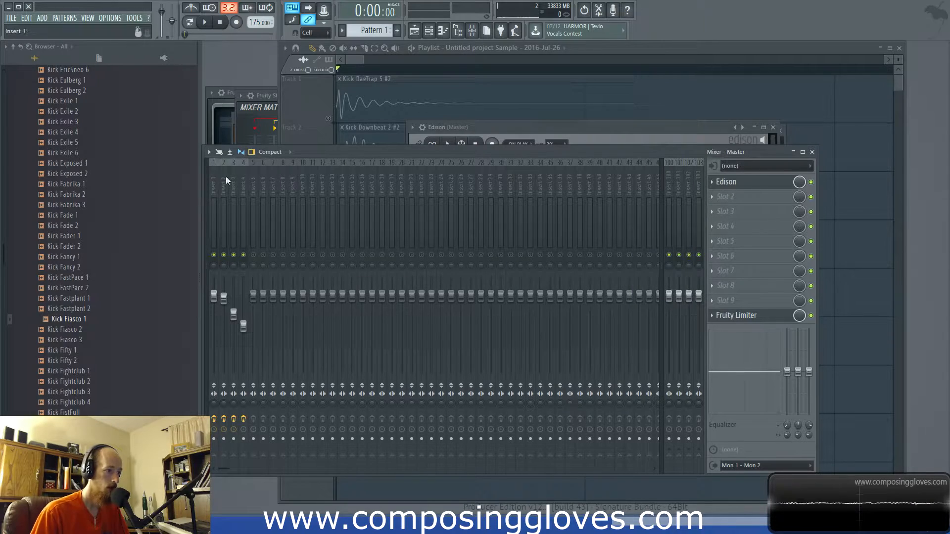
drag(343, 151, 440, 130)
click(306, 182)
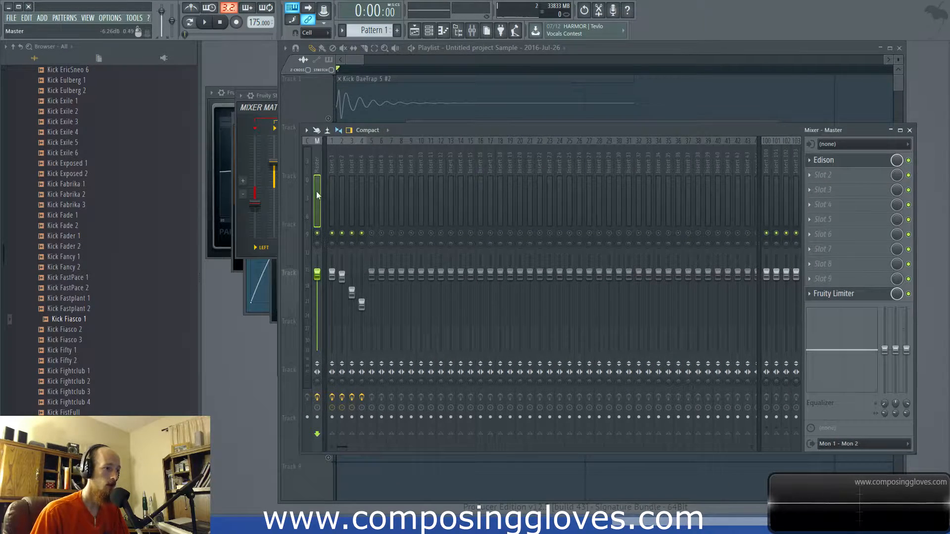
click(842, 295)
Try a higher gain on the Master's Fruity Limiter while playing the kick, and reset the gain
key(space)
key(space)
key(space)
key(space)
drag(494, 271, 493, 247)
key(space)
key(space)
key(space)
key(space)
alt+click(494, 271)
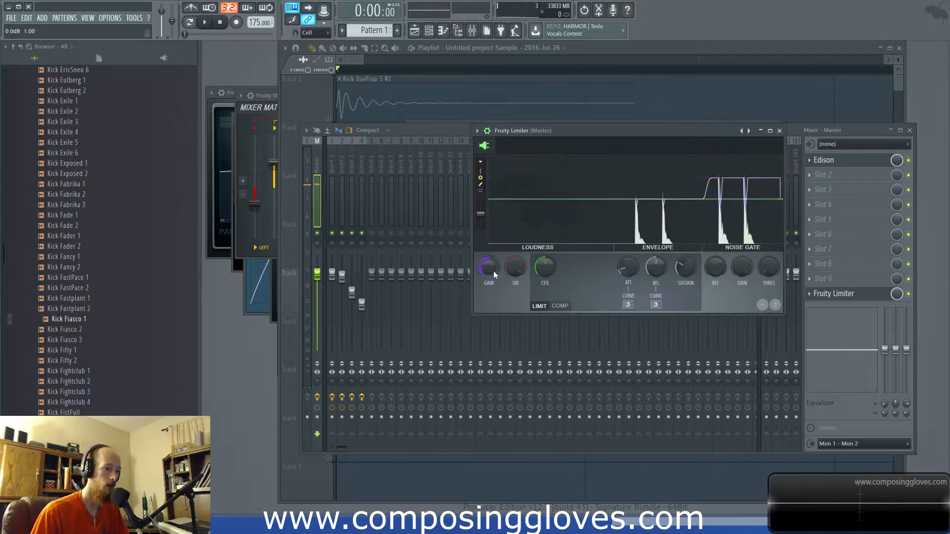
Bring up the playlist and enable Tracks 1 to 5 with all five kick clips
click(360, 58)
scroll(361, 199, down, 1)
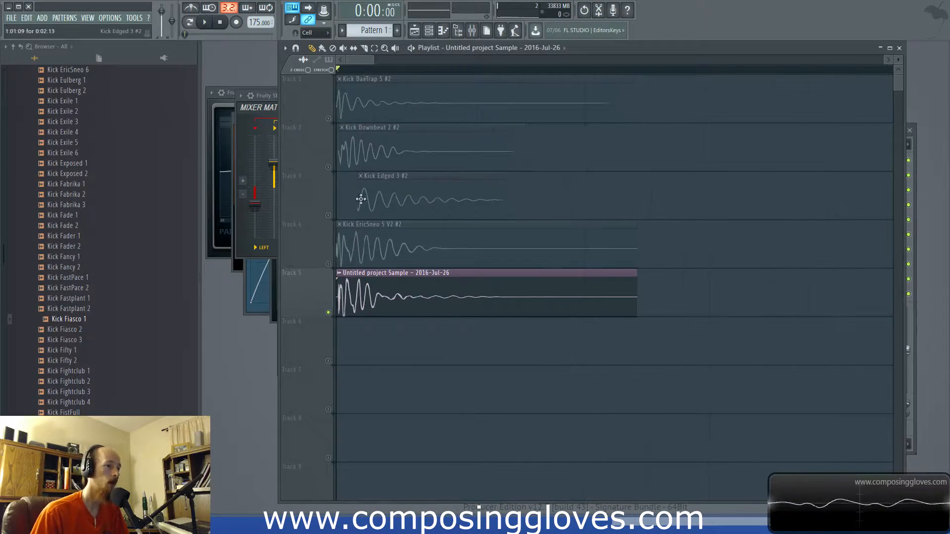
scroll(360, 199, down, 1)
click(329, 264)
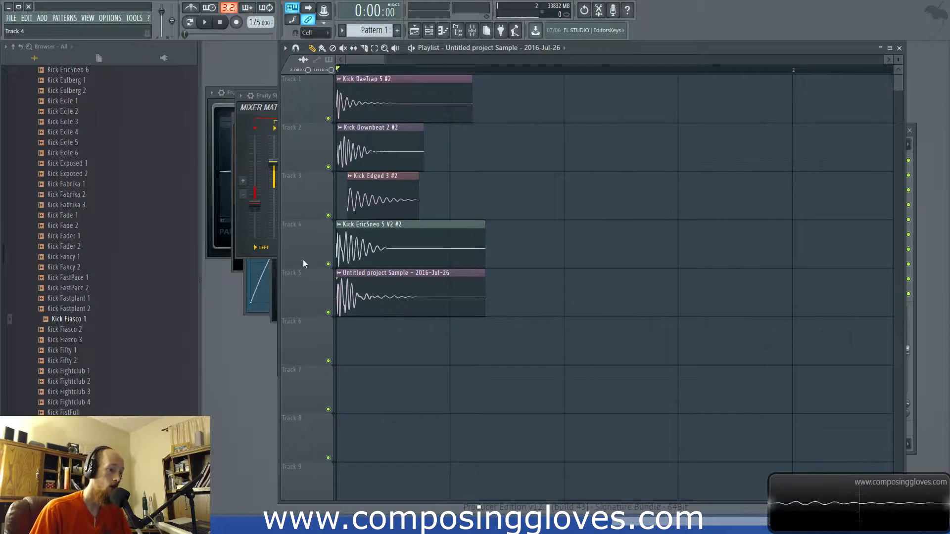
right_click(329, 264)
click(328, 215)
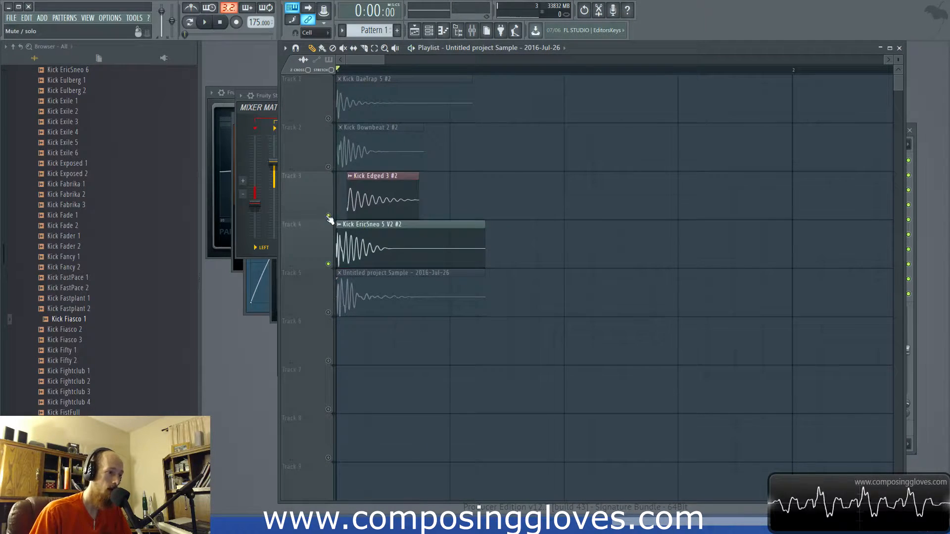
click(328, 119)
click(328, 168)
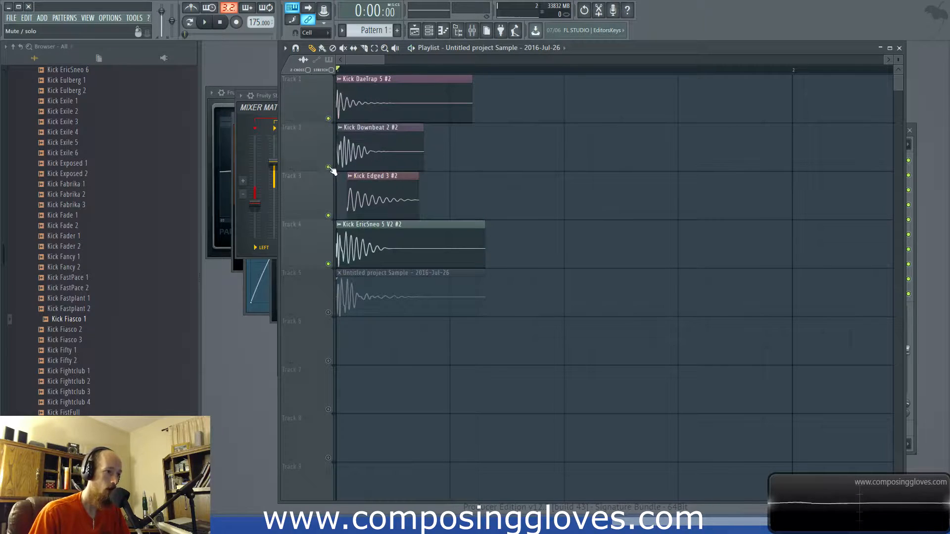
click(328, 312)
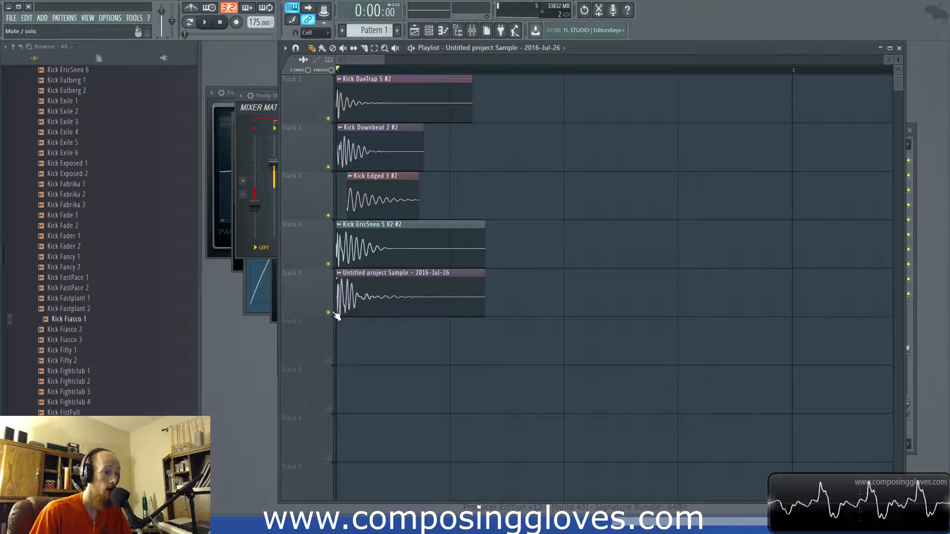
Mute playlist Tracks 1 to 4, leaving only the recorded kick in Track 5 active
click(328, 264)
click(329, 215)
click(328, 167)
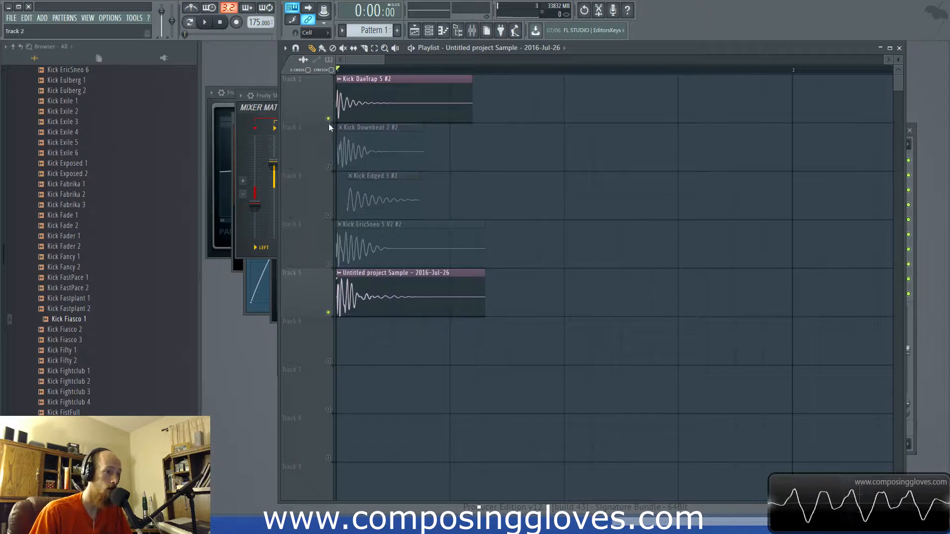
click(328, 119)
Play the recorded kick in Track 5 and shorten the end of its clip to about 0:04:06
key(space)
key(space)
key(space)
key(space)
key(space)
key(space)
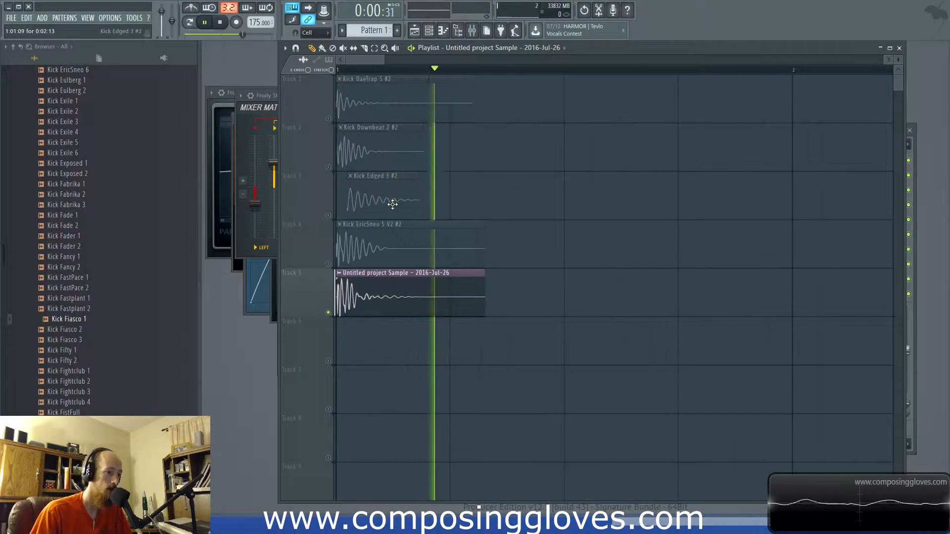
drag(486, 286, 451, 289)
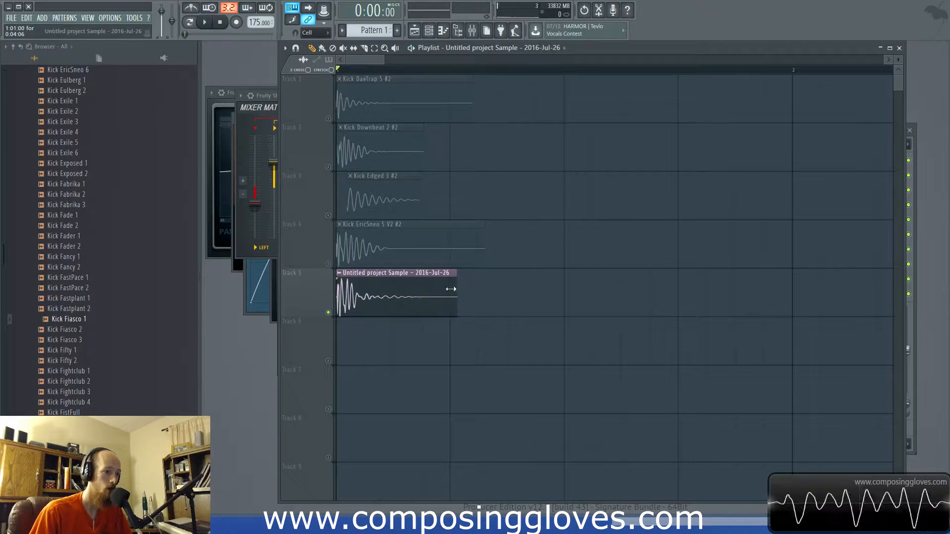
key(space)
key(space)
Save the project as "sAMPLE pRODUCTION july 26" in the FL 12 Projects folder on the desktop
key(F6)
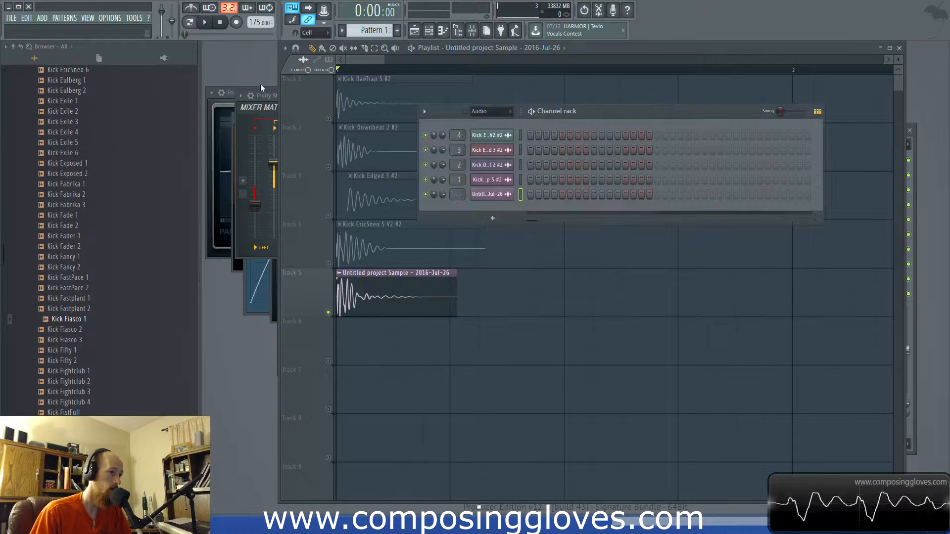
key(ctrl+shift+s)
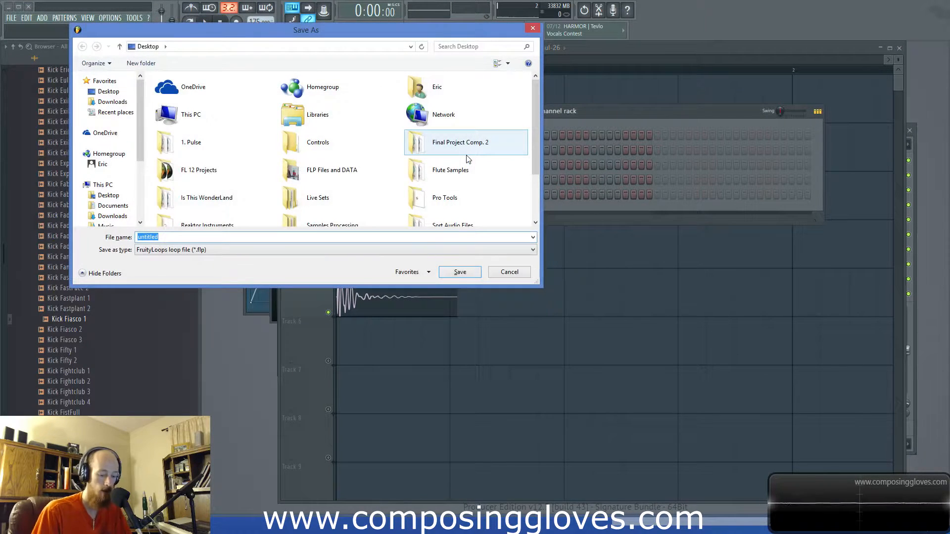
text(sAMPLE pRODUCTION  july 26)
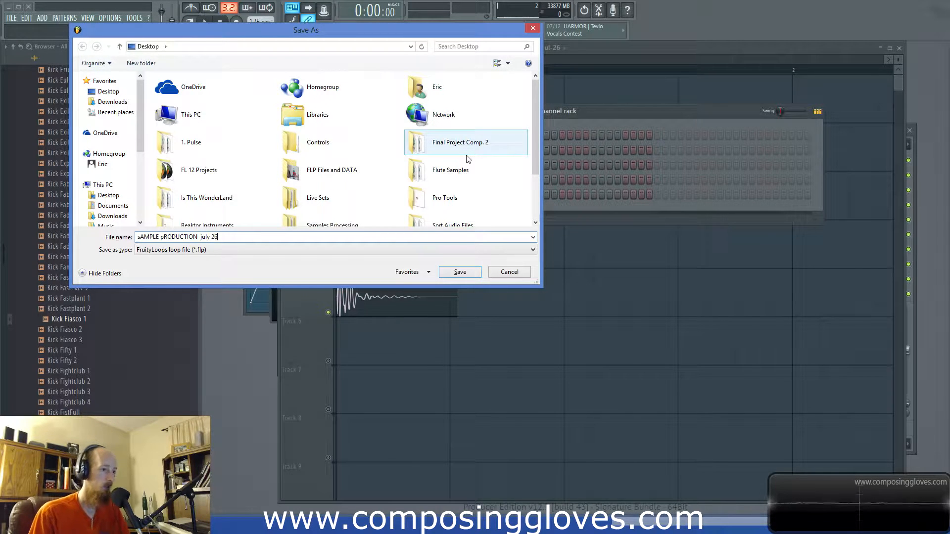
click(477, 163)
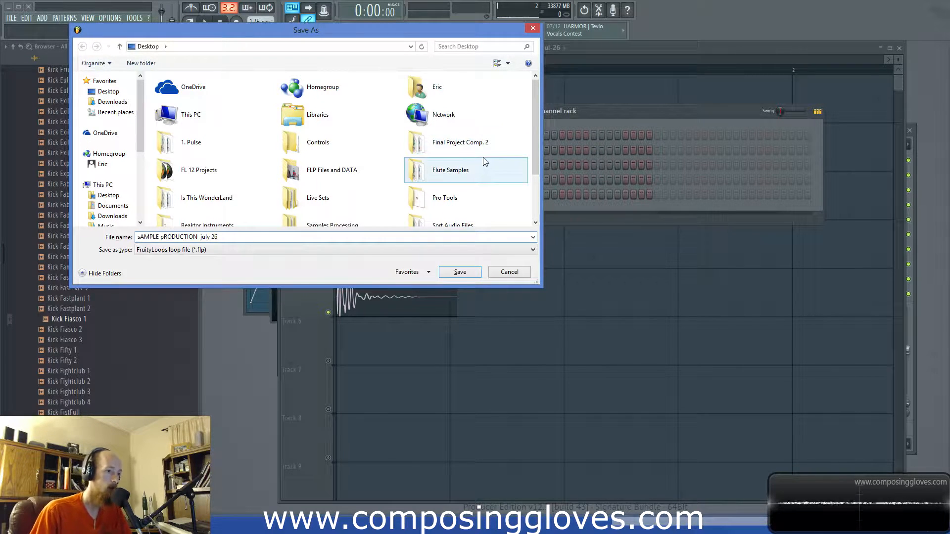
scroll(378, 164, down, 1)
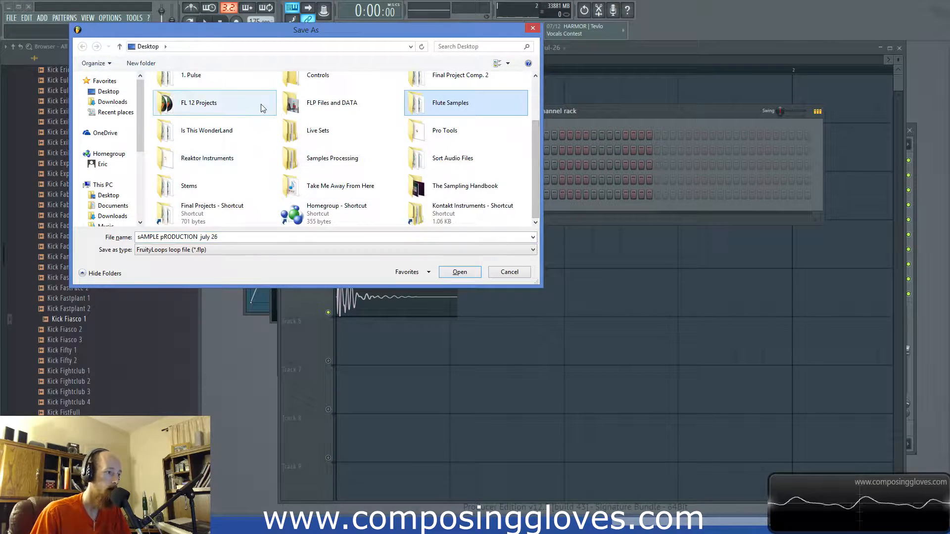
double_click(238, 103)
click(463, 274)
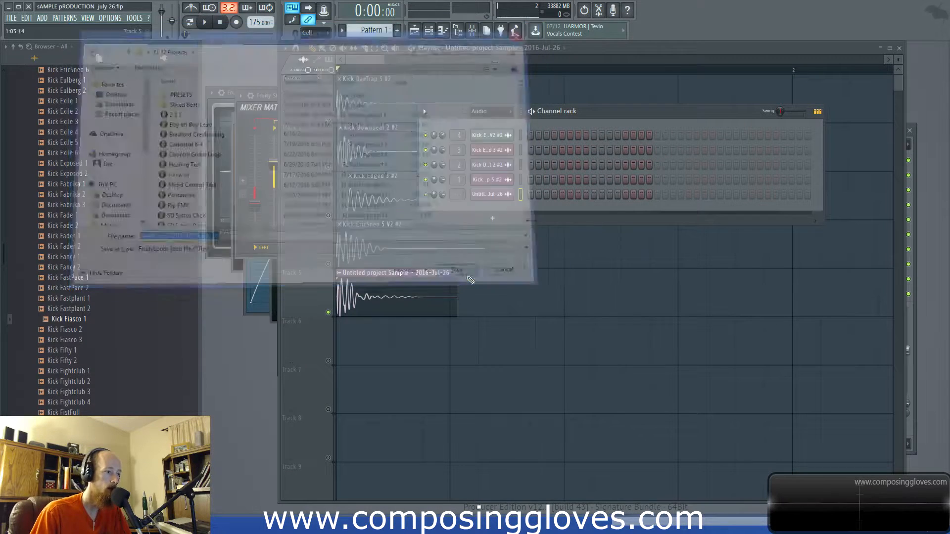
Play the recorded kick and show the unsorted channels in the channel rack
click(364, 63)
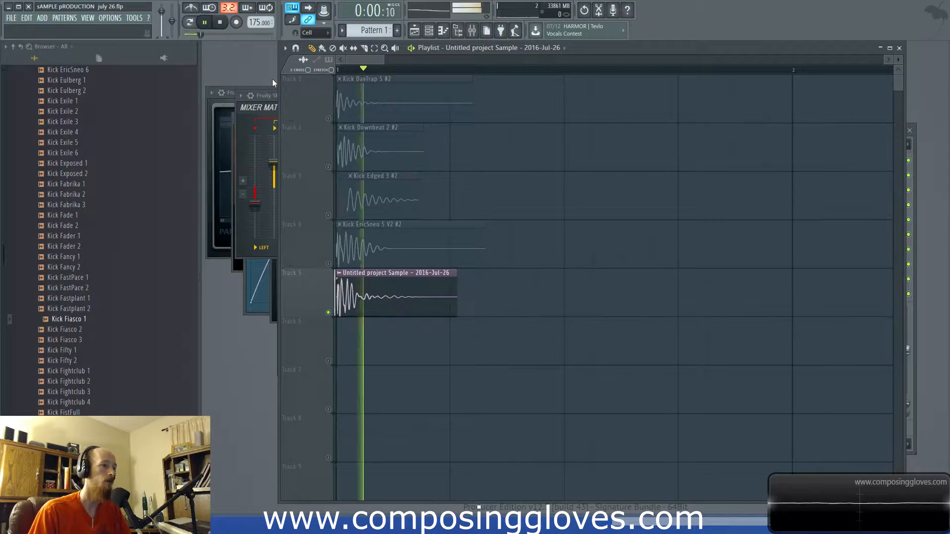
key(space)
key(F6)
click(501, 112)
click(497, 146)
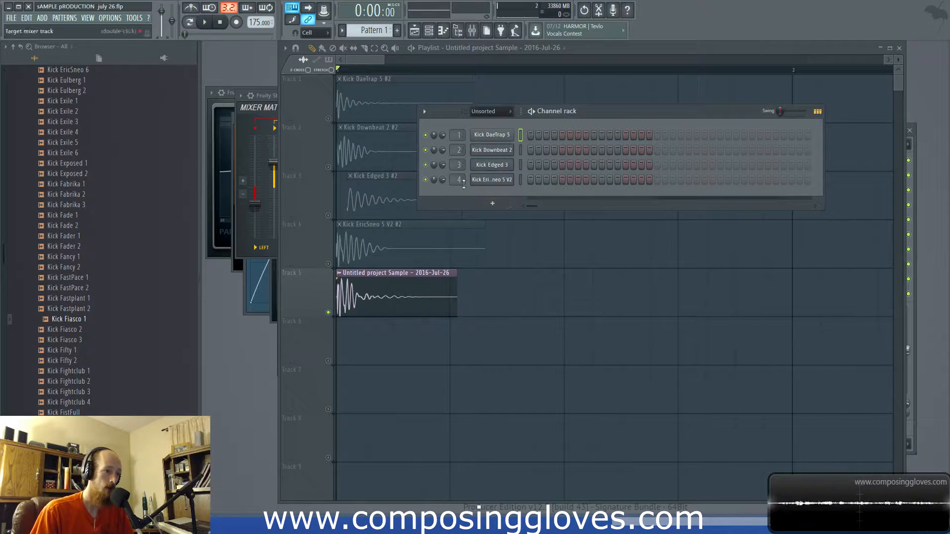
Open the channel settings of the recorded kick clip in Track 5 and route it to mixer track 5
click(343, 82)
double_click(402, 310)
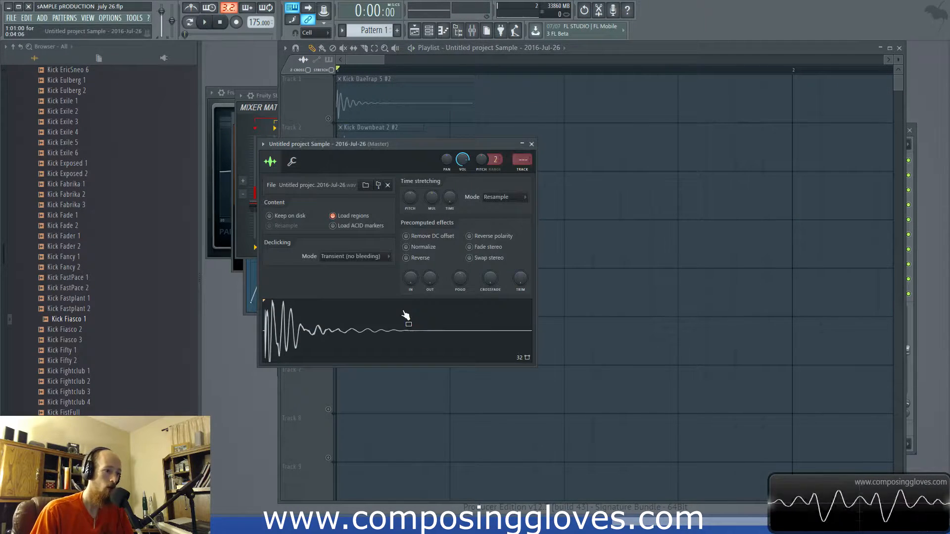
click(369, 149)
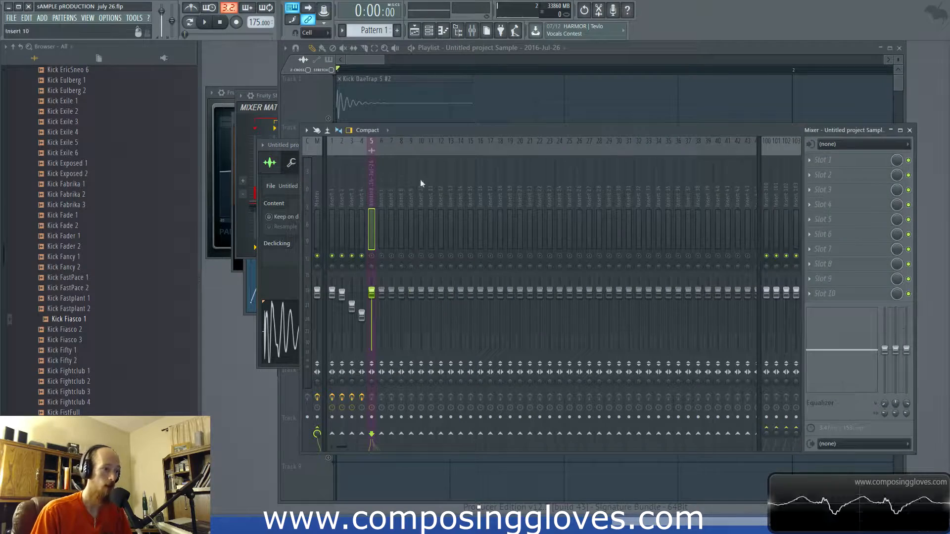
Load Fruity Parametric EQ 2 in the recorded kick's first effect slot and boost band 2 slightly during playback
click(853, 160)
click(822, 353)
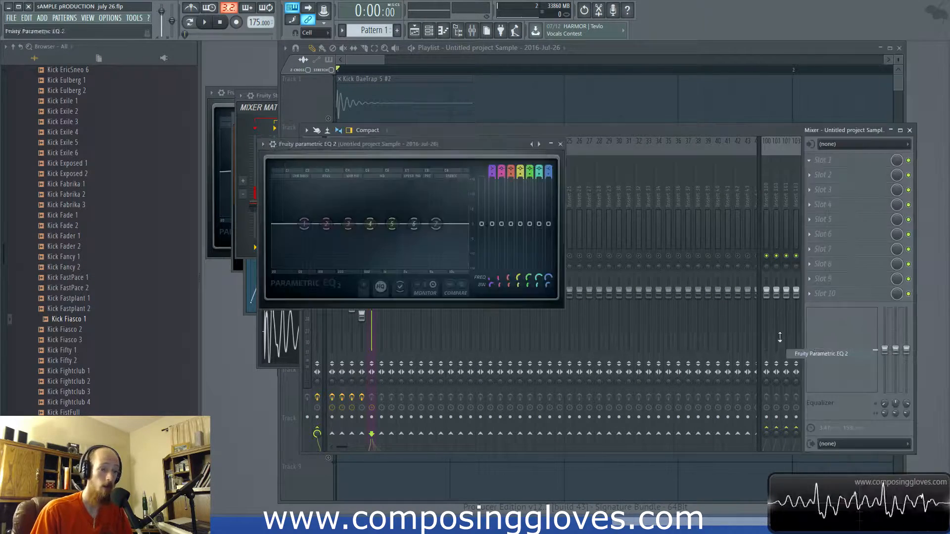
key(space)
drag(326, 224, 334, 217)
key(space)
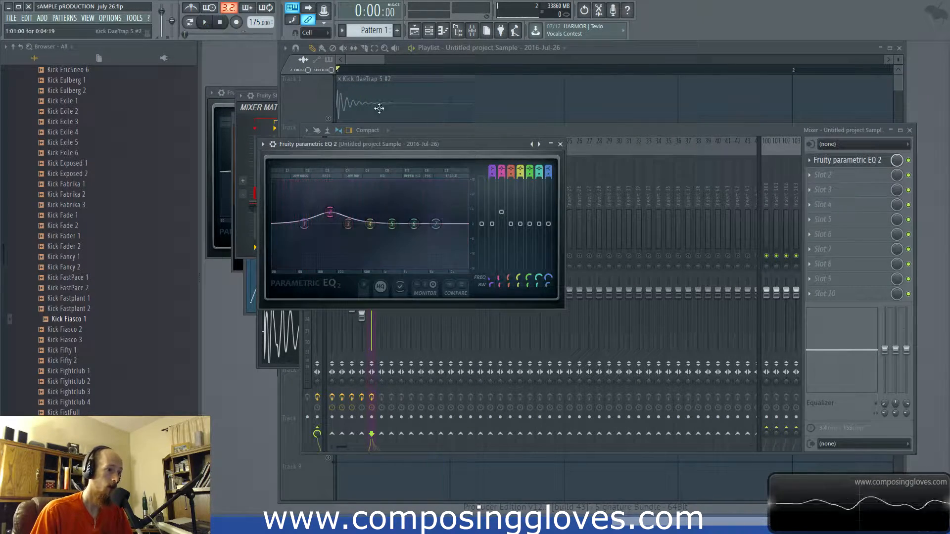
click(364, 59)
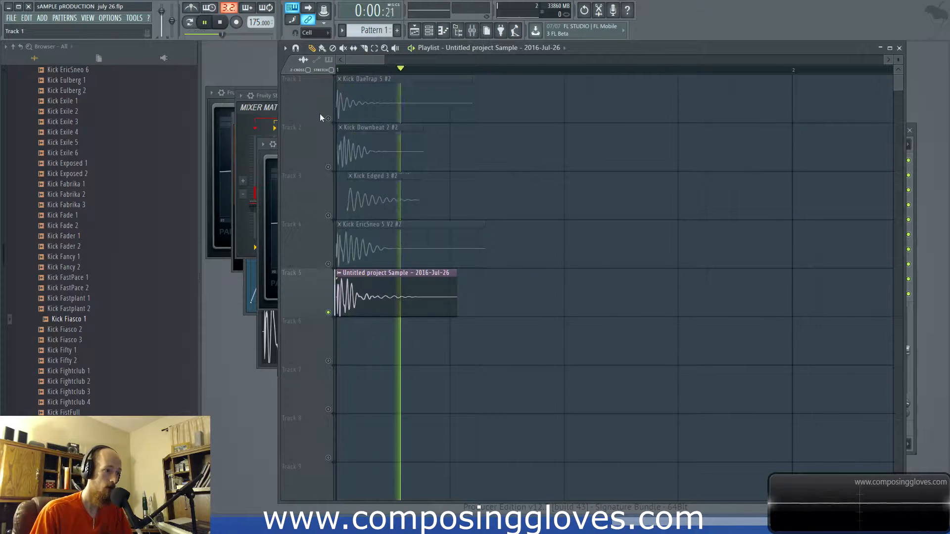
click(118, 20)
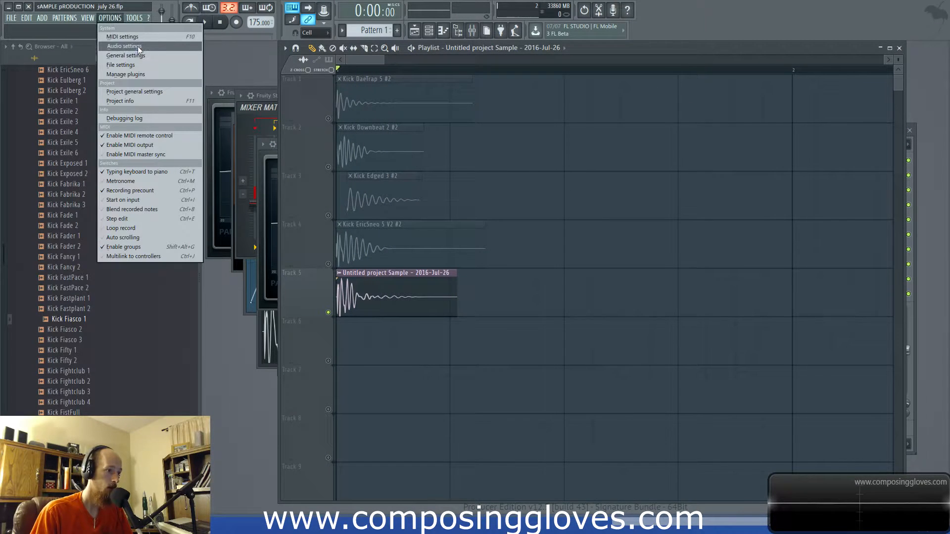
click(242, 68)
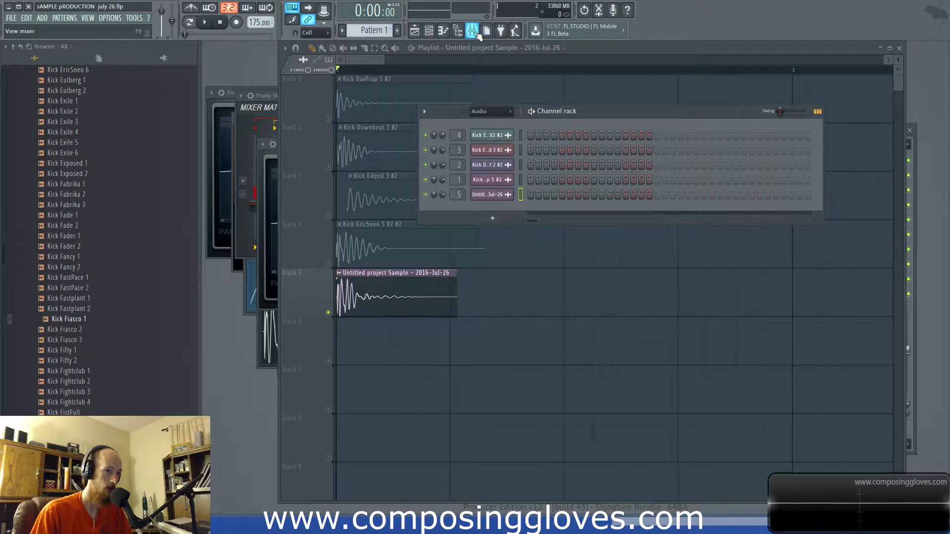
Play the kick with the mixer open and re-enable all muted inserts, including the recorded kick's track 5
click(490, 33)
key(space)
key(space)
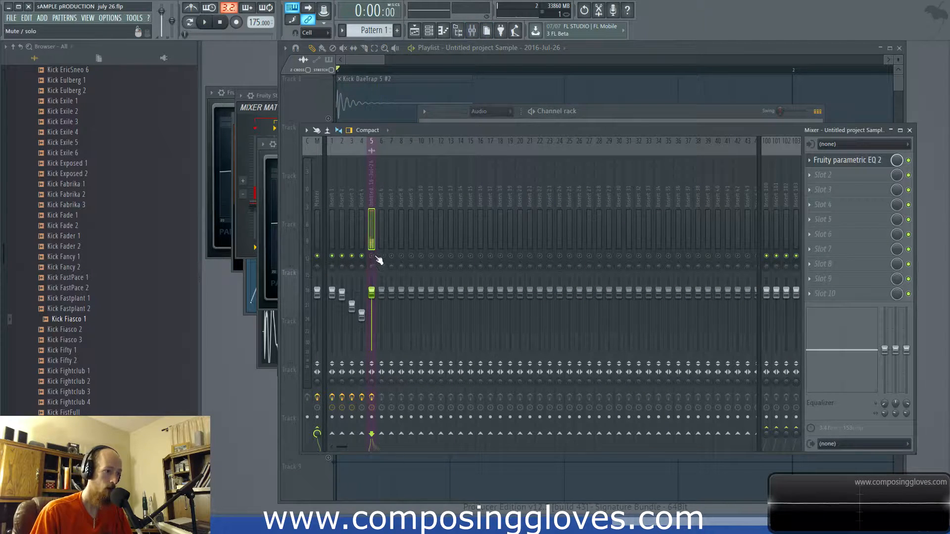
right_click(372, 257)
right_click(372, 256)
key(space)
key(space)
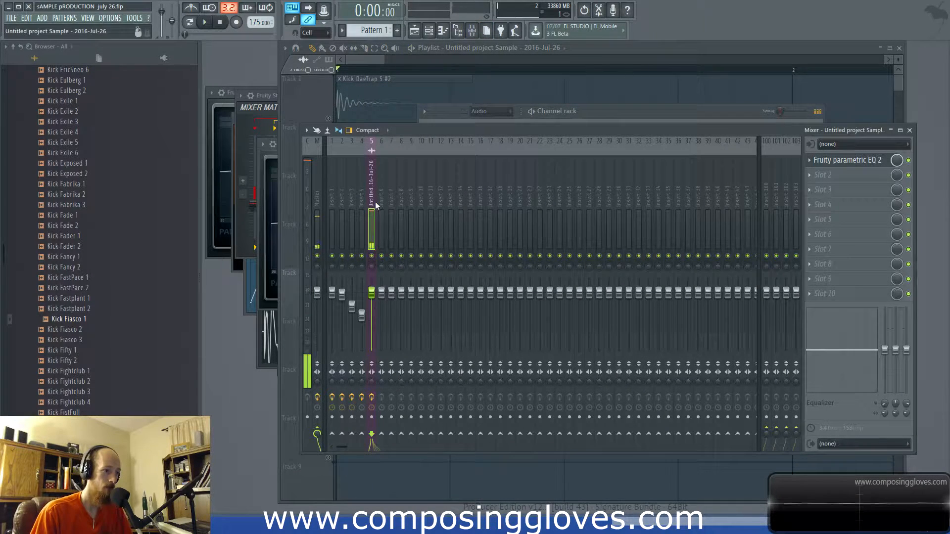
Lower the volume fader of the recorded kick's mixer track slightly and play the kick
drag(372, 292, 373, 303)
key(space)
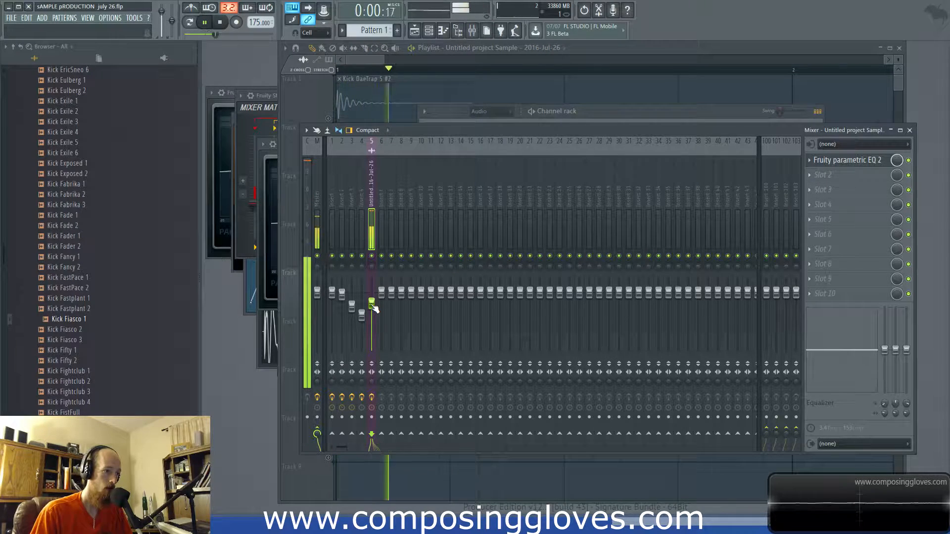
key(space)
Close the mixer and show the unsorted channels in the channel rack
key(F6)
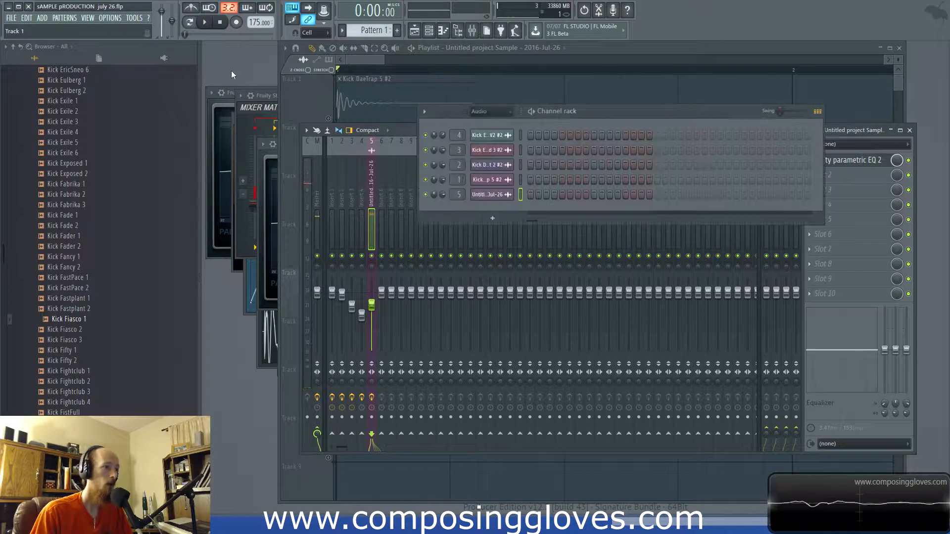
key(F9)
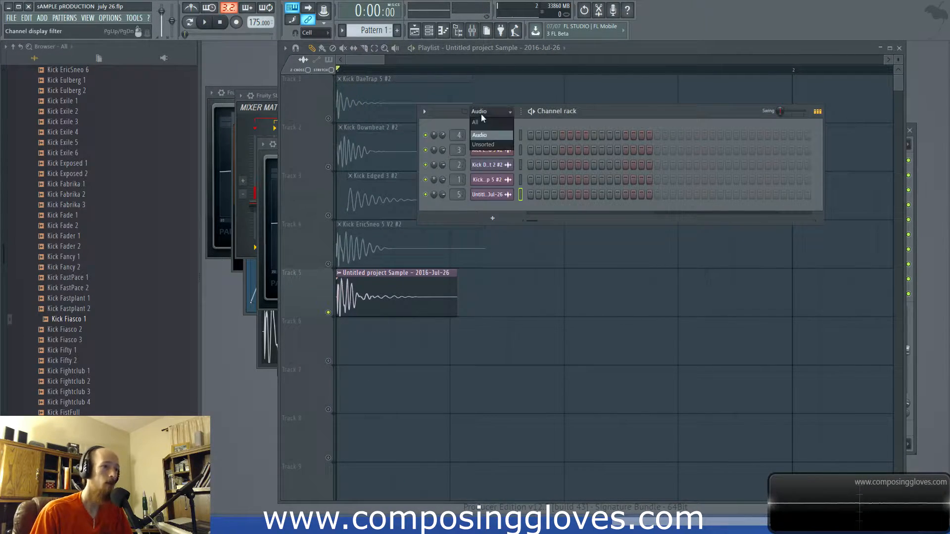
click(488, 145)
click(493, 204)
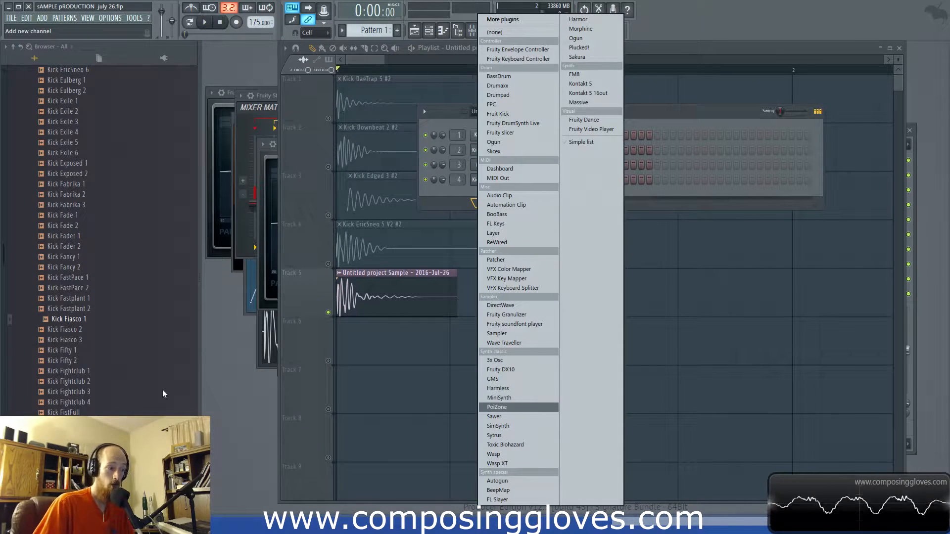
click(257, 366)
scroll(109, 307, up, 10)
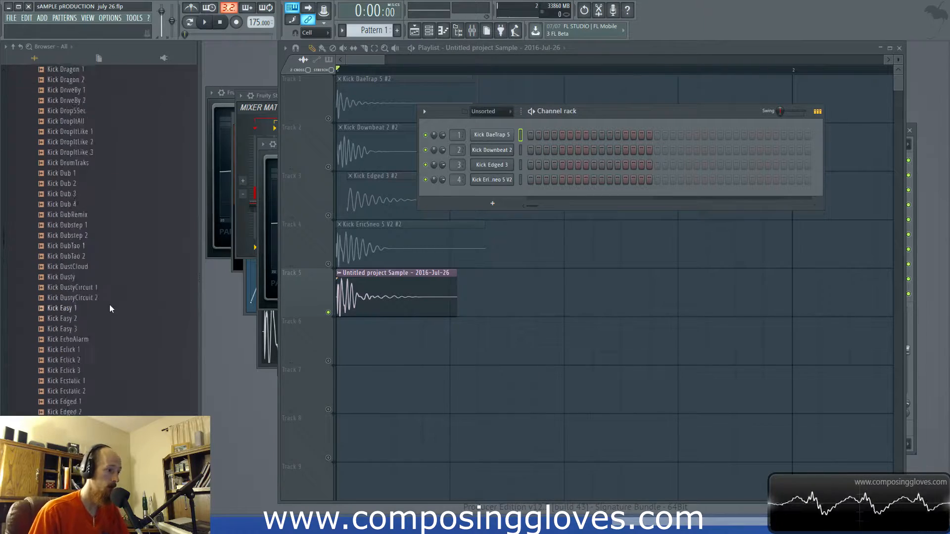
scroll(108, 307, up, 15)
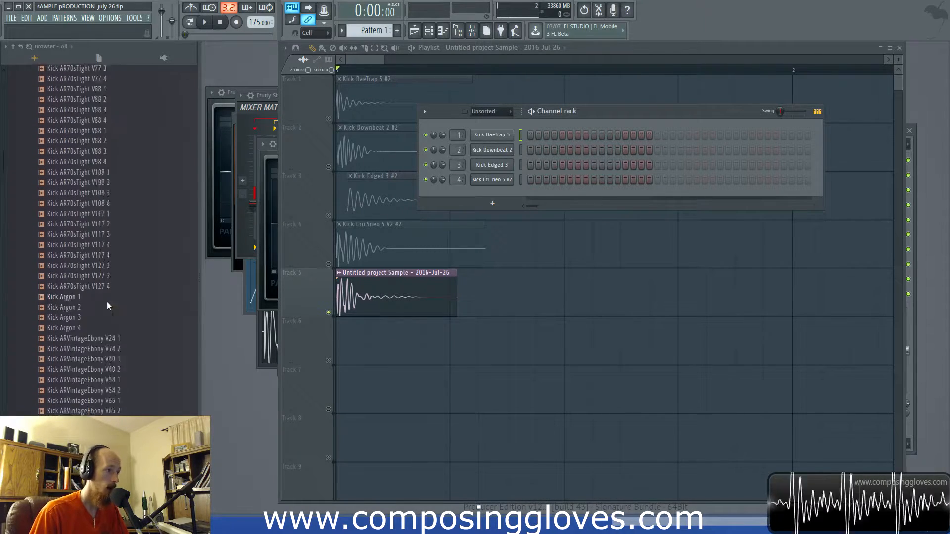
Add a Harmor instrument channel to the channel rack and make Pattern 1 the active source
click(488, 201)
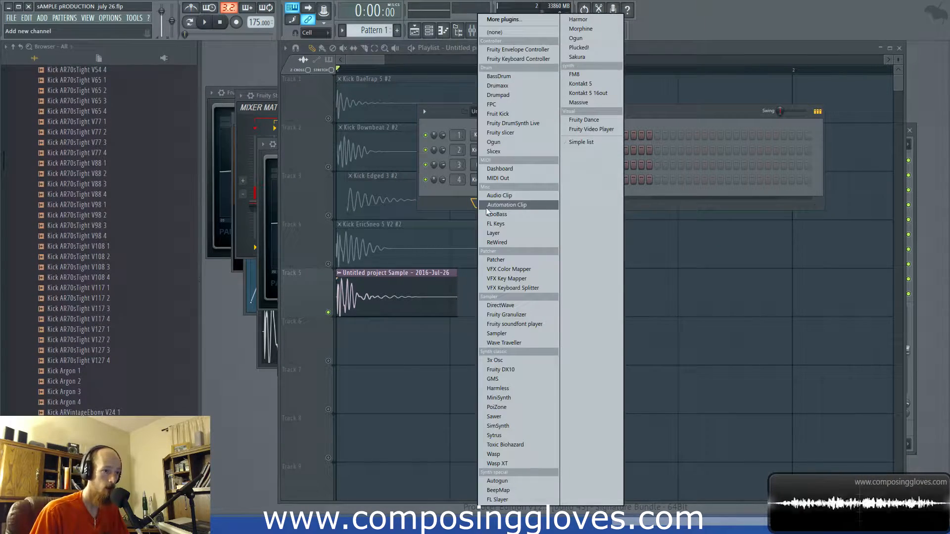
click(614, 22)
drag(533, 154, 559, 135)
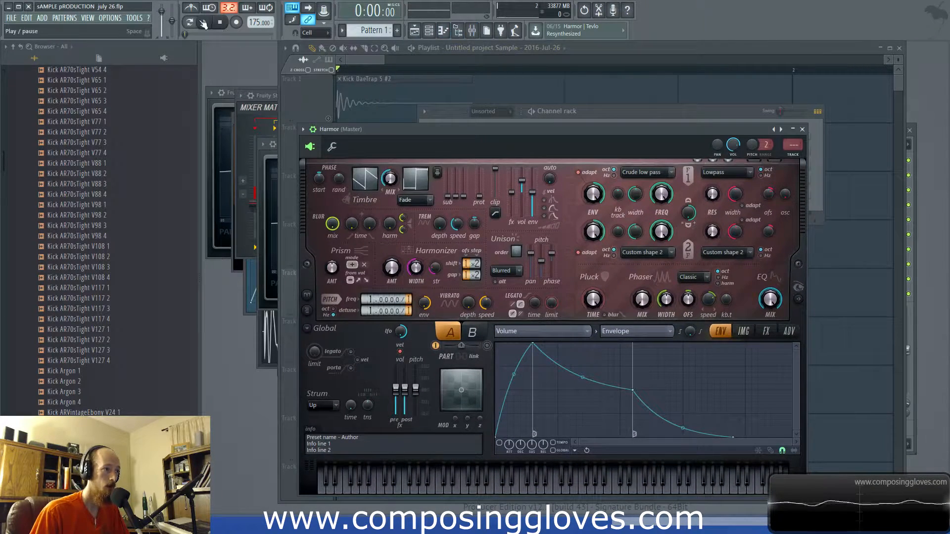
click(397, 30)
key(Return)
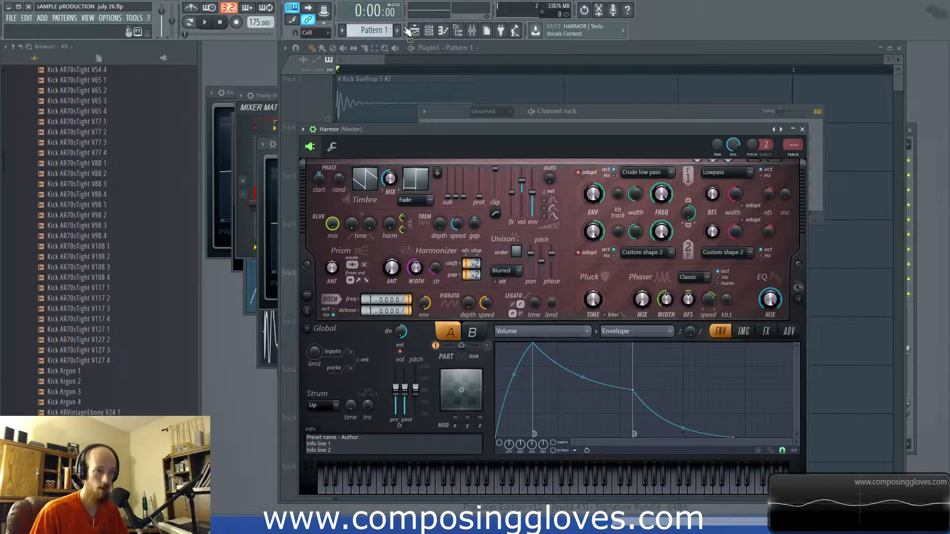
Draw a one-bar A2 note at the start of the Harmor channel's piano roll
drag(676, 111, 572, 77)
right_click(389, 159)
click(451, 162)
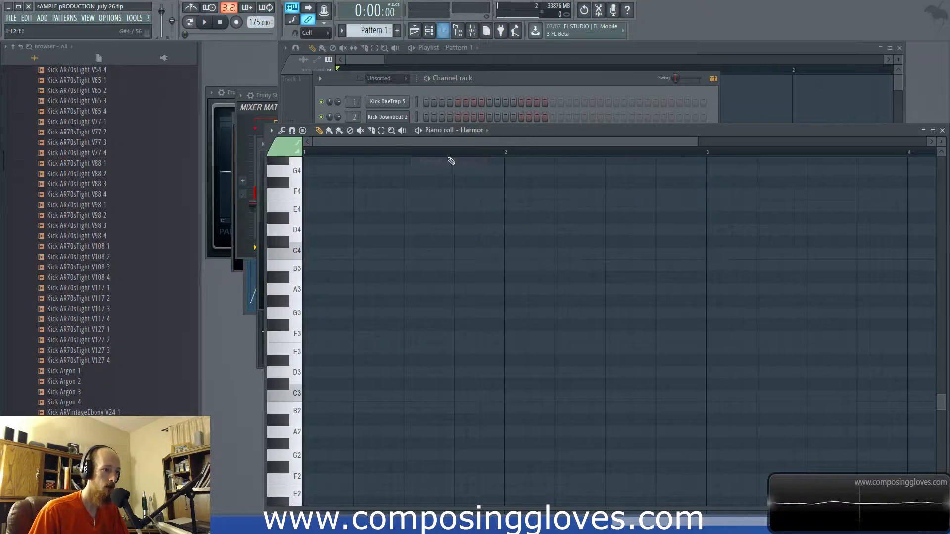
scroll(340, 328, down, 3)
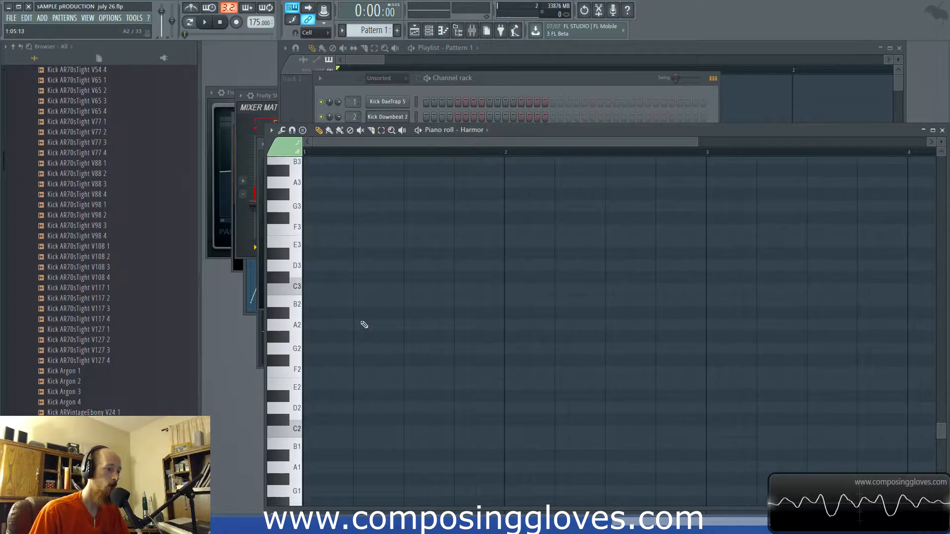
scroll(347, 331, down, 2)
drag(345, 328, 262, 327)
drag(319, 325, 422, 325)
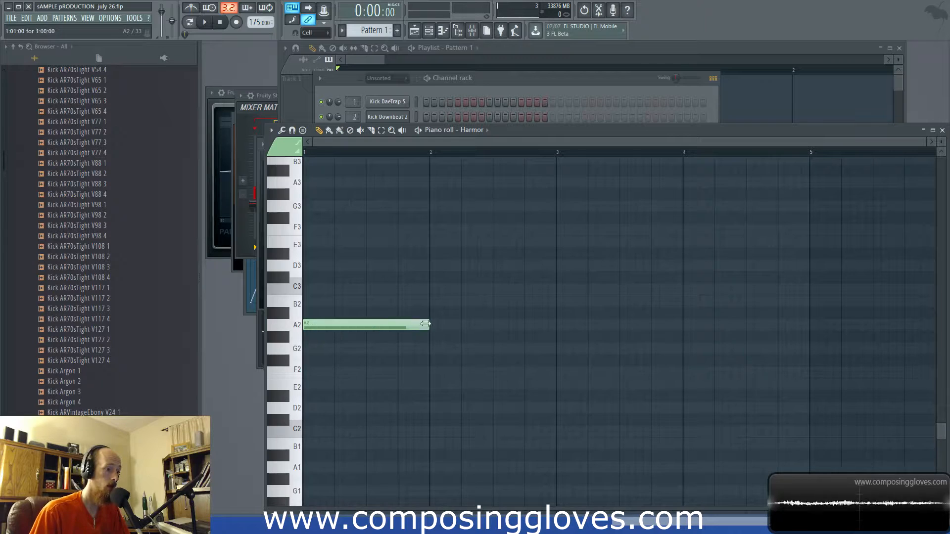
click(514, 109)
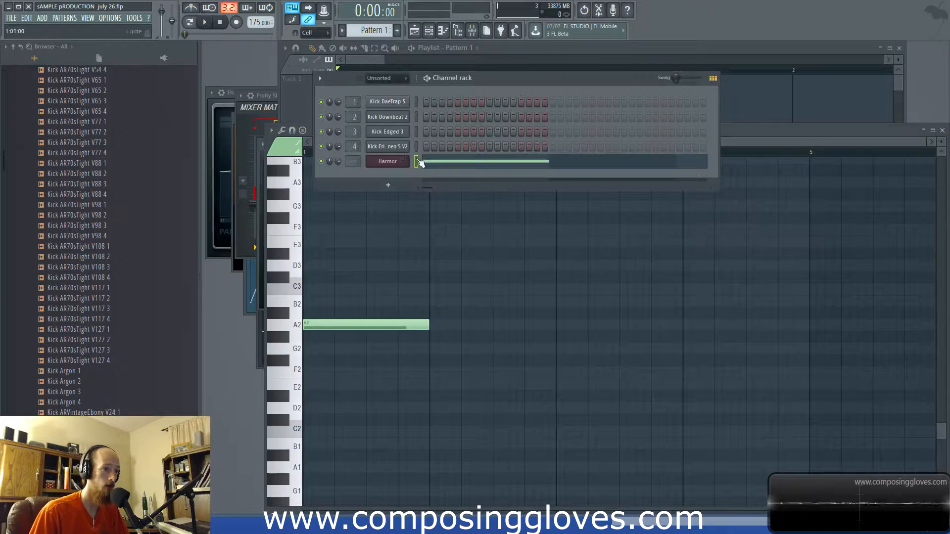
Set Harmor's distortion effect to Flat hat and audition the pattern
click(391, 162)
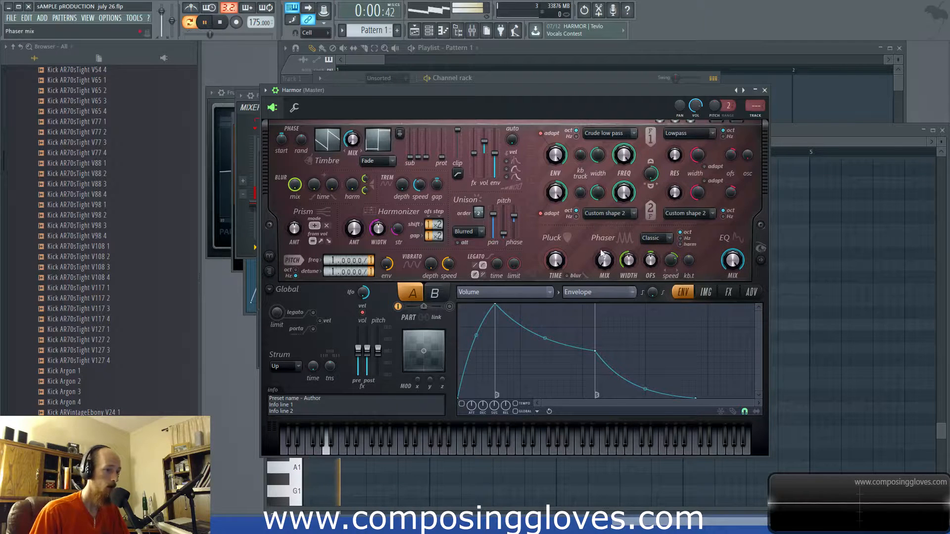
click(728, 292)
click(539, 322)
click(539, 362)
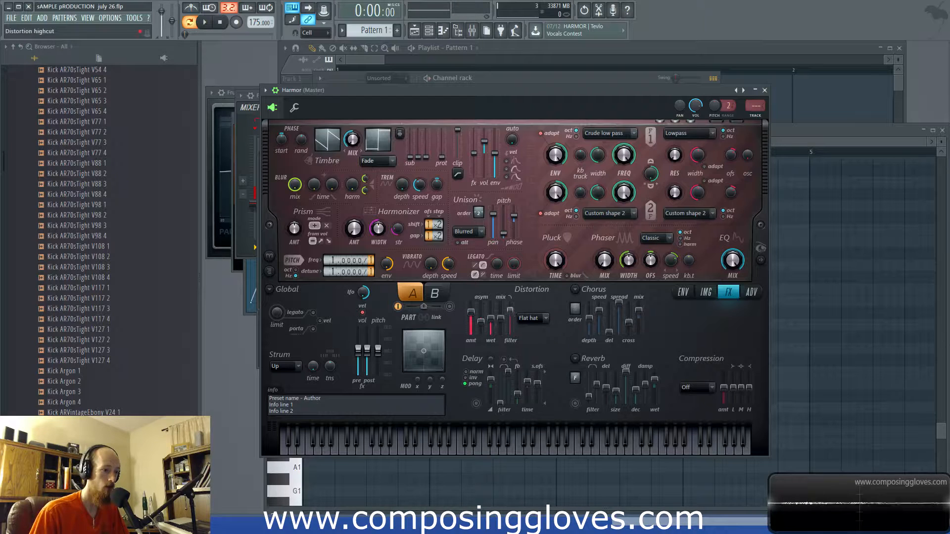
key(space)
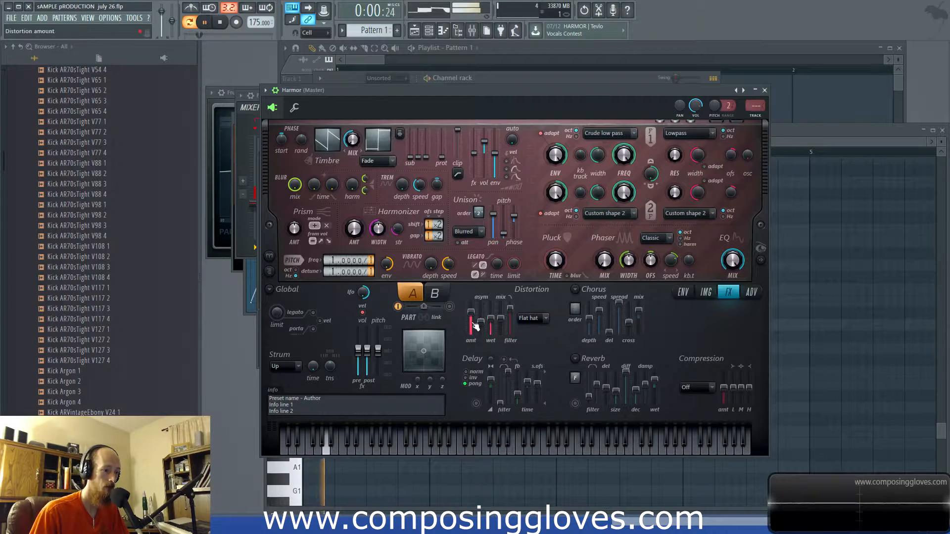
key(space)
key(space)
Set Harmor's pitch frequency ratio to 1.0000/2 and its harmonizer shift step to 3 while playing the note
drag(336, 259, 336, 259)
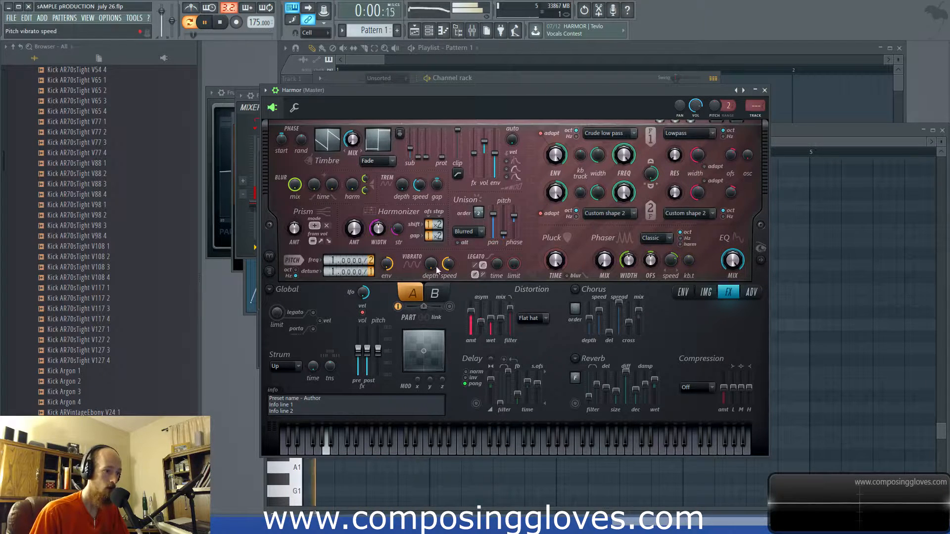
drag(356, 223, 356, 206)
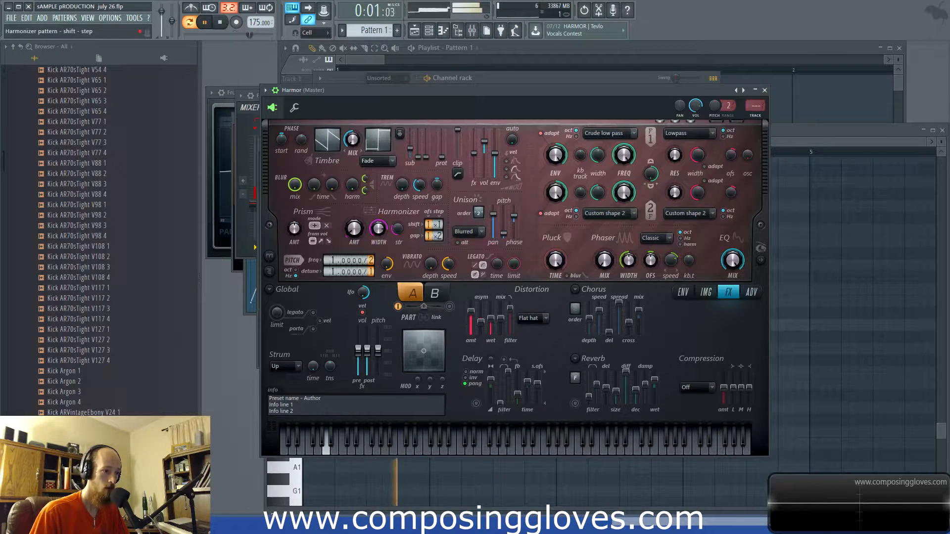
key(space)
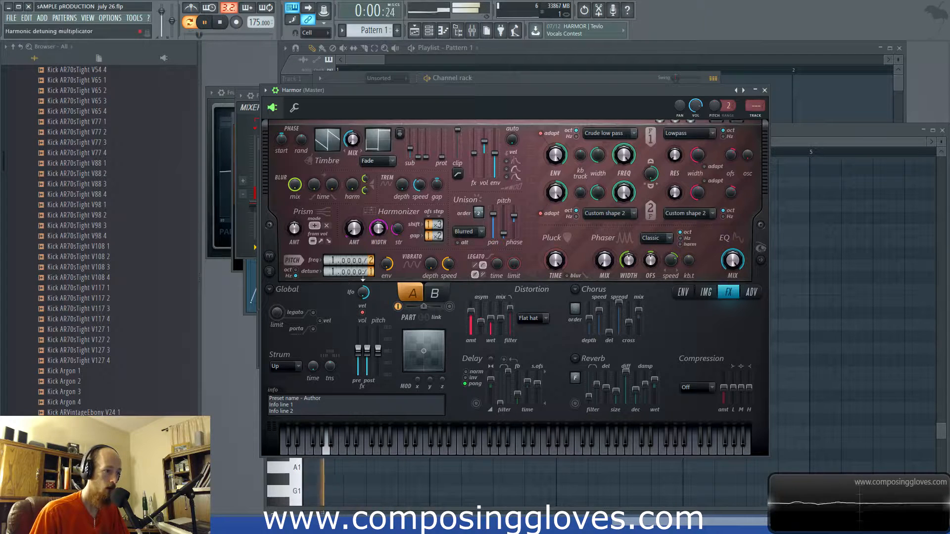
key(space)
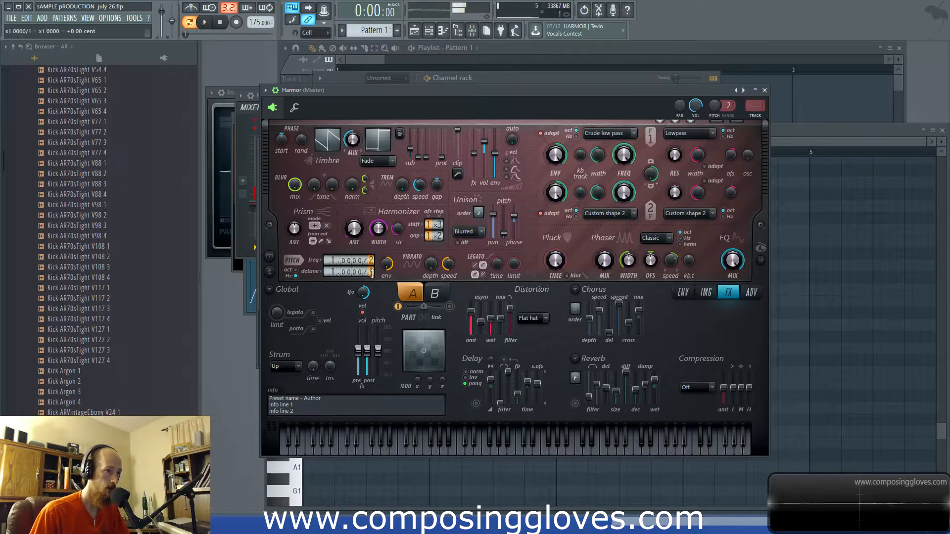
Set Harmor's compression to Heating and fine-tune the compression and unison sliders while listening
click(697, 388)
click(703, 416)
key(space)
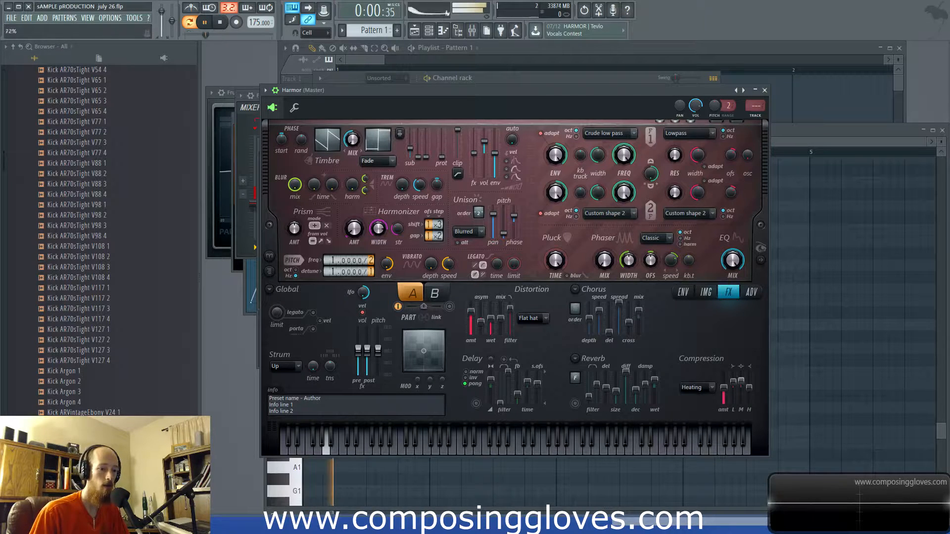
mouse_move(734, 382)
mouse_down()
mouse_move(734, 397)
mouse_move(733, 381)
mouse_up()
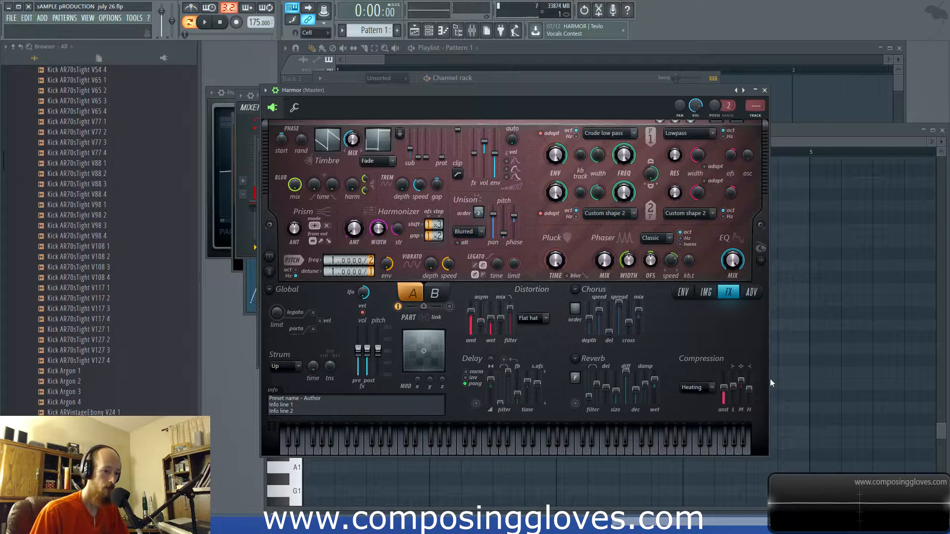
drag(724, 388, 723, 391)
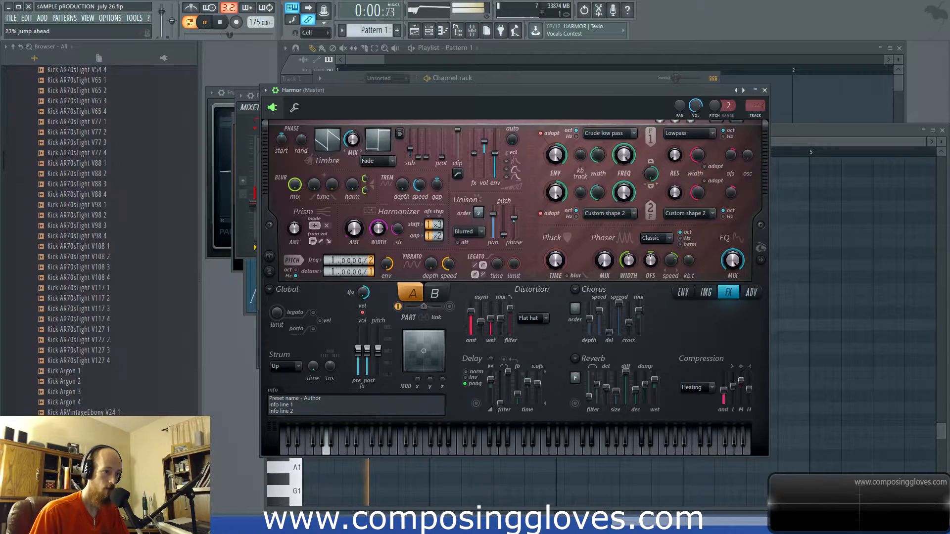
drag(513, 218, 513, 221)
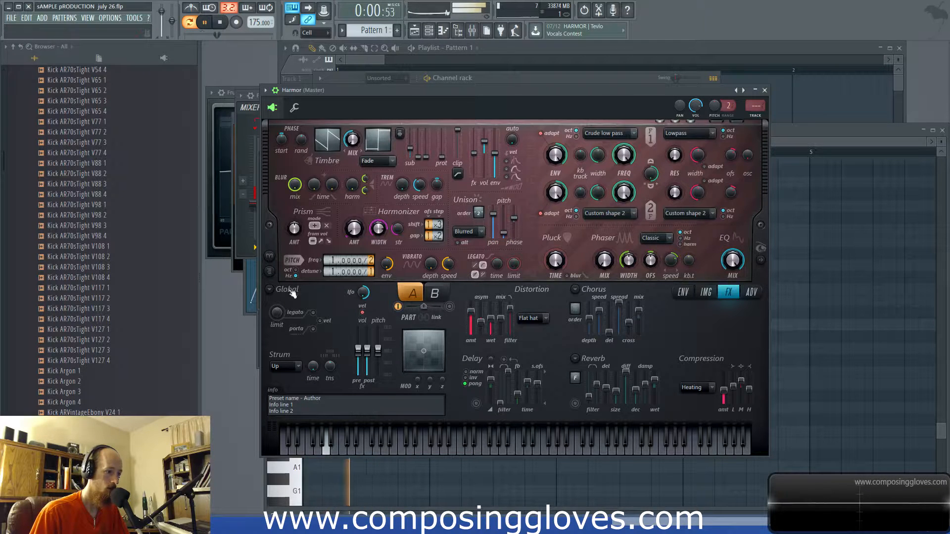
key(space)
Extend Harmor's A2 note to two bars, add a two-bar B2 note at bar 3 and play the pattern
key(F6)
click(496, 171)
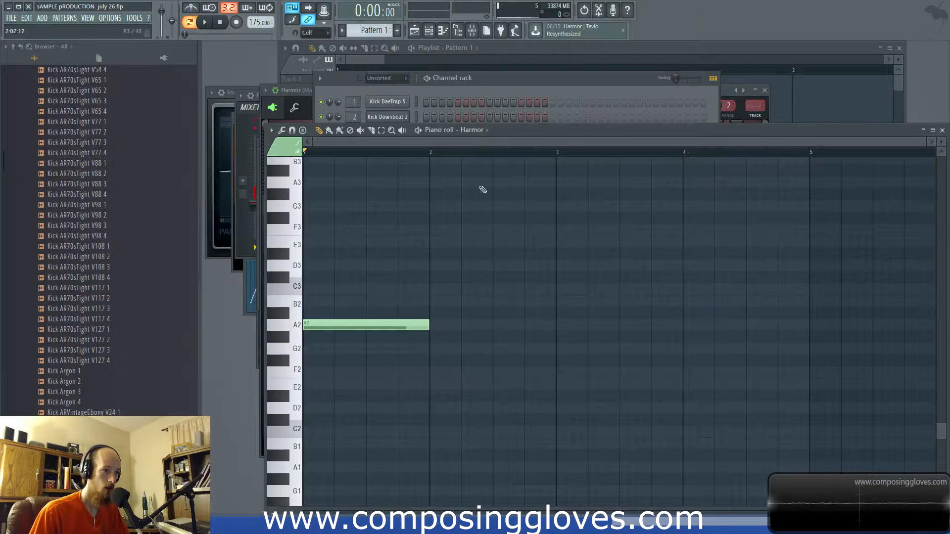
drag(425, 324, 530, 324)
click(517, 301)
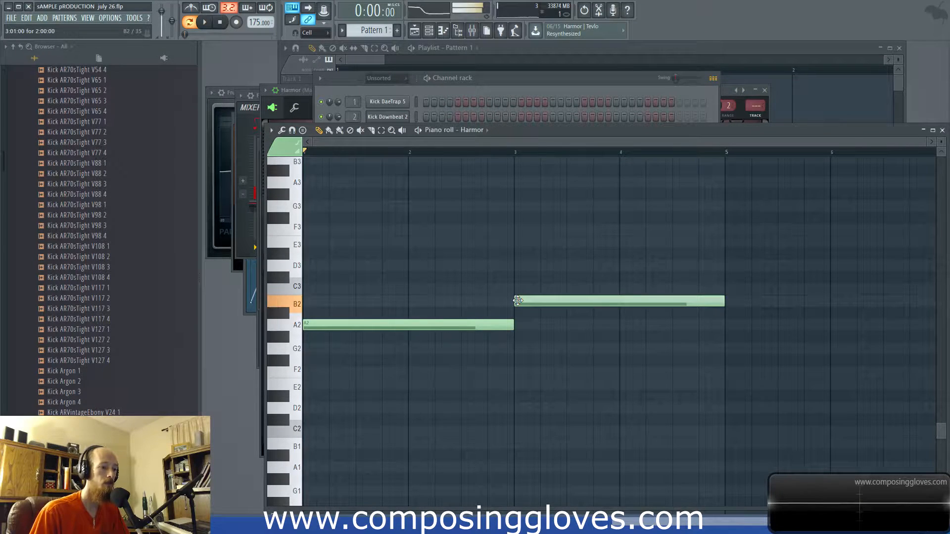
key(space)
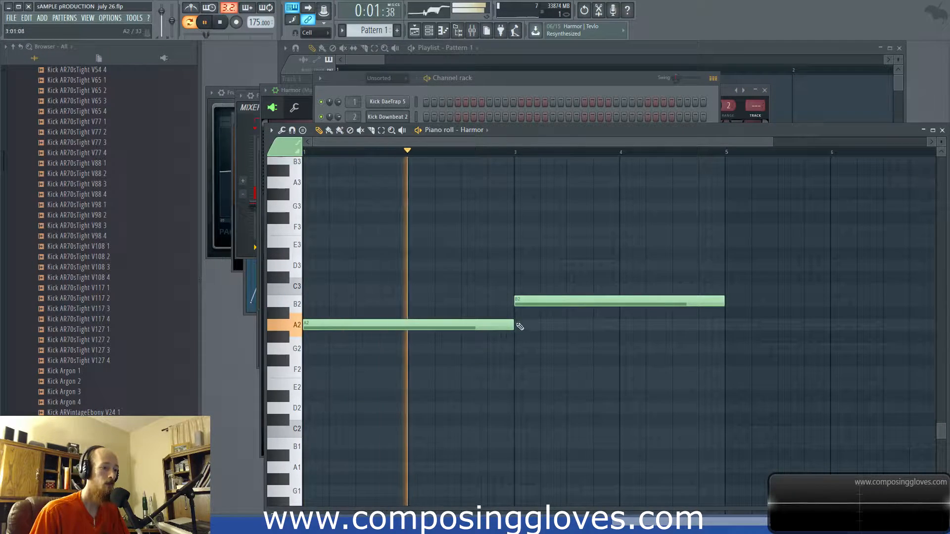
key(space)
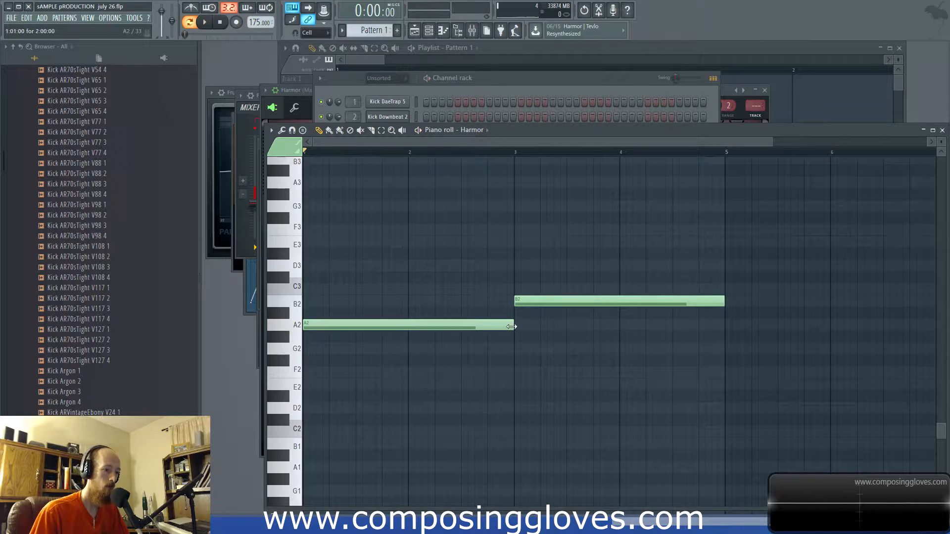
Add a D3 slide note ending at bar 3 and an A#2 slide note ending at bar 5
drag(466, 282, 483, 262)
drag(644, 267, 534, 266)
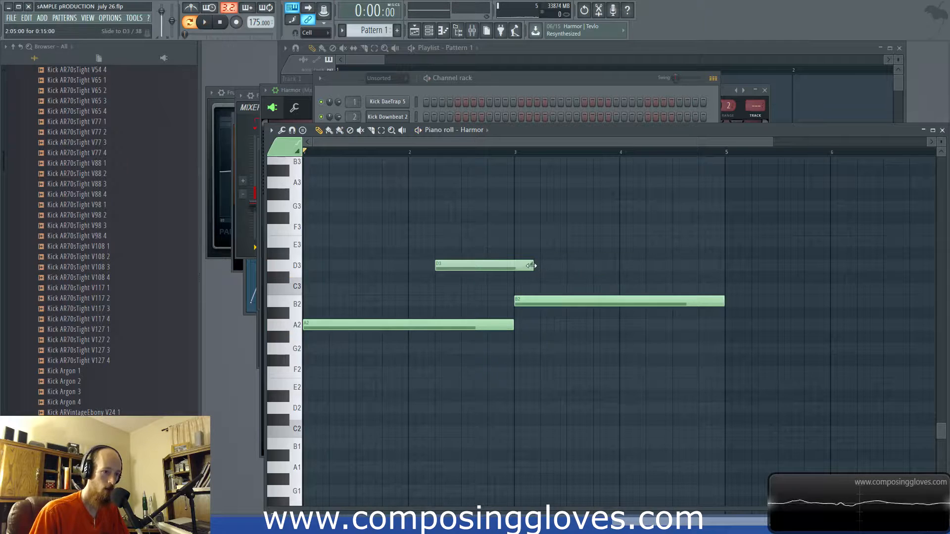
drag(661, 265, 668, 309)
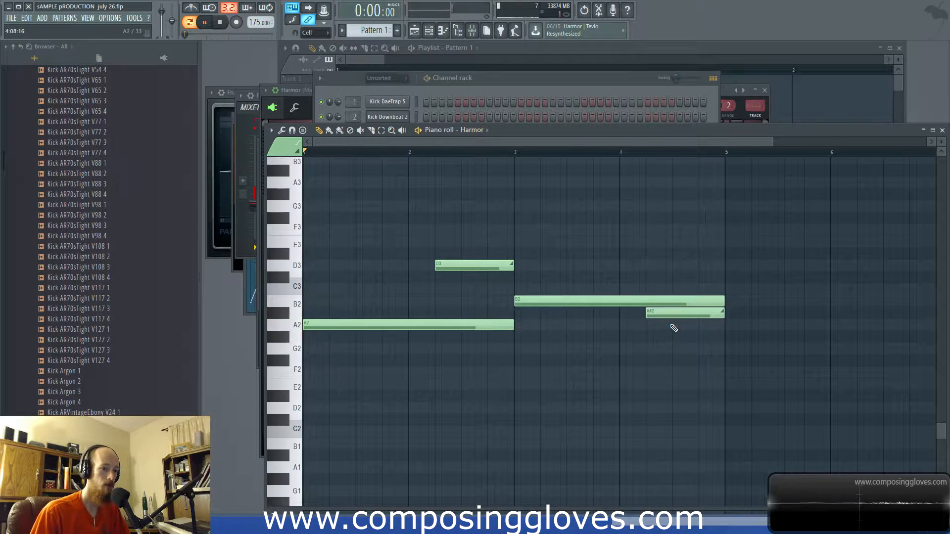
Open Edison on the master mixer track and clear the old kick recording from it
key(F6)
click(477, 30)
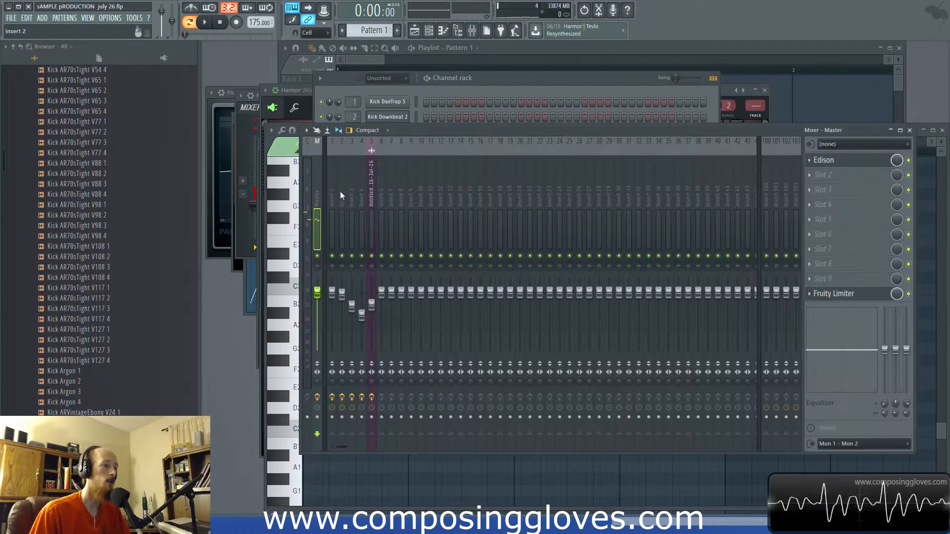
click(845, 162)
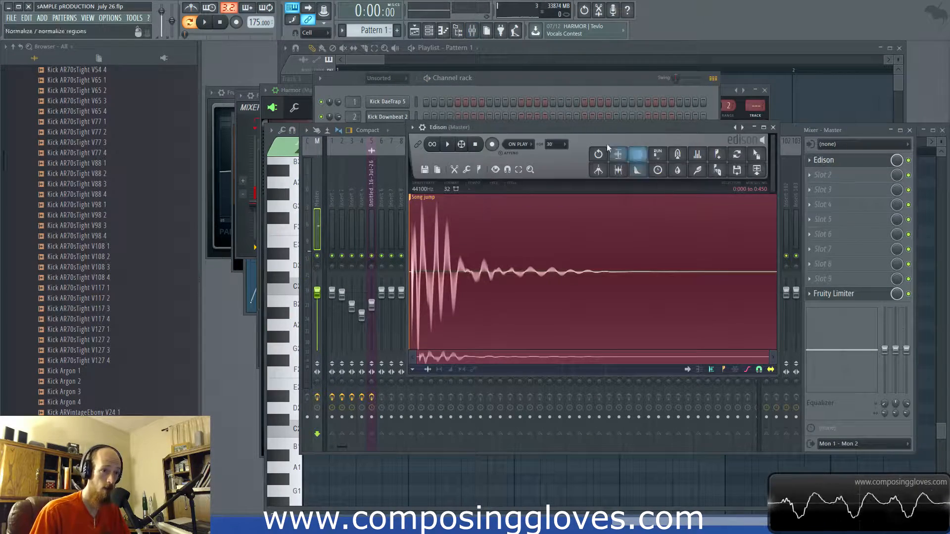
click(592, 117)
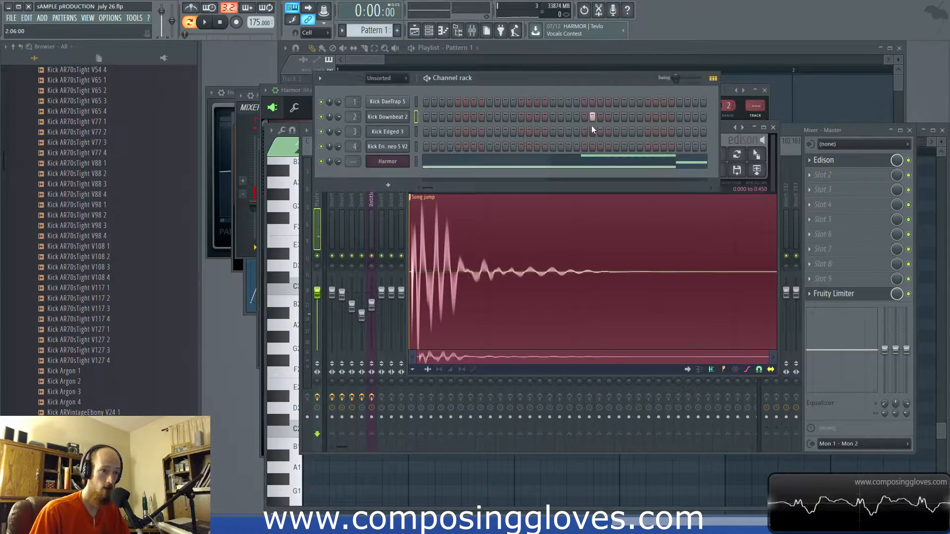
click(726, 129)
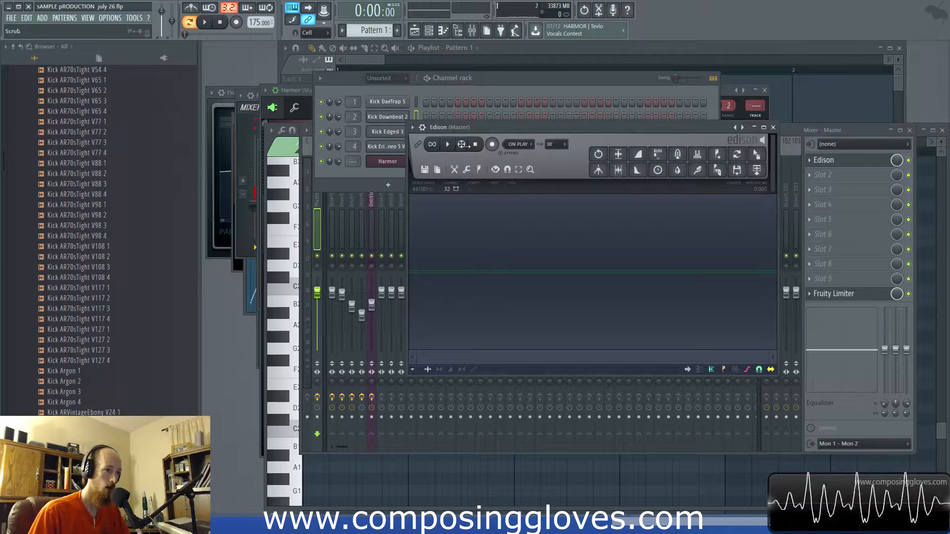
Record the Harmor pattern into the master track's Edison and discard that take
click(206, 23)
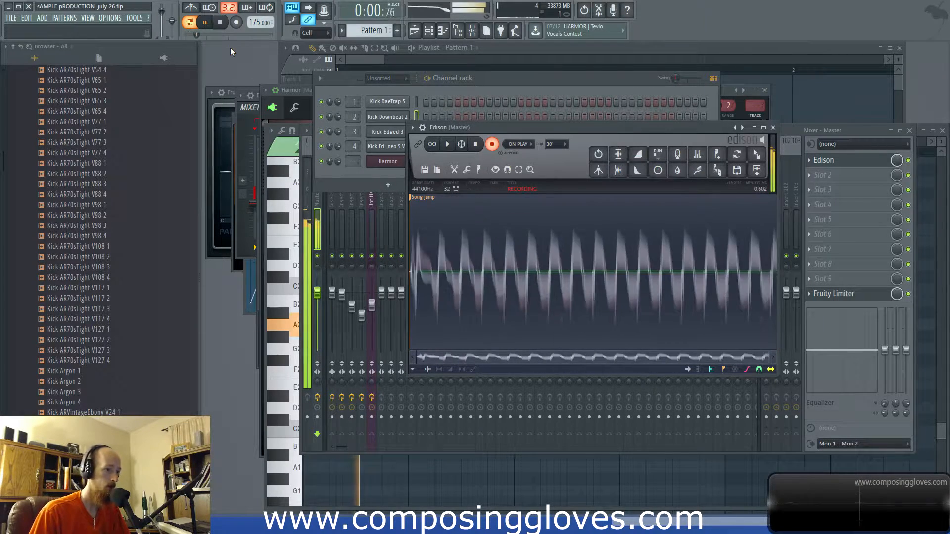
click(205, 23)
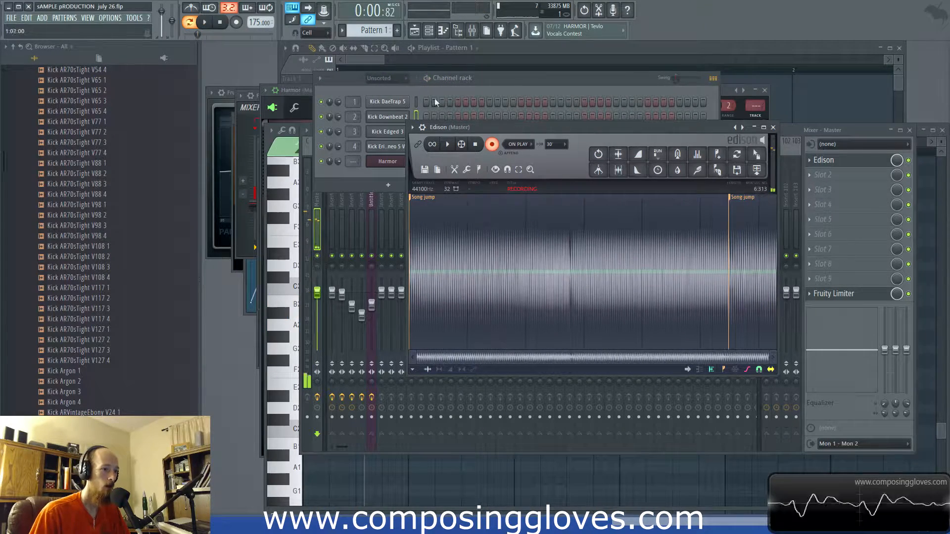
click(495, 145)
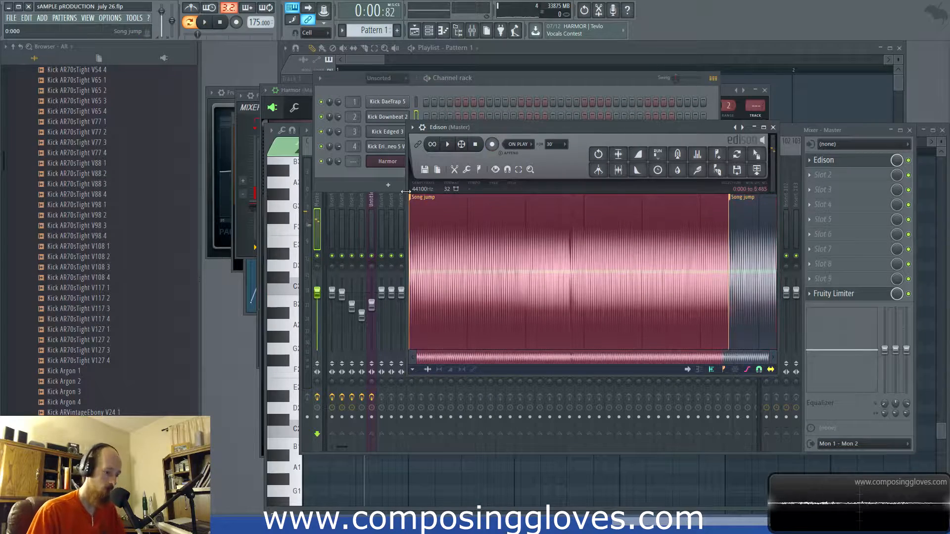
key(Delete)
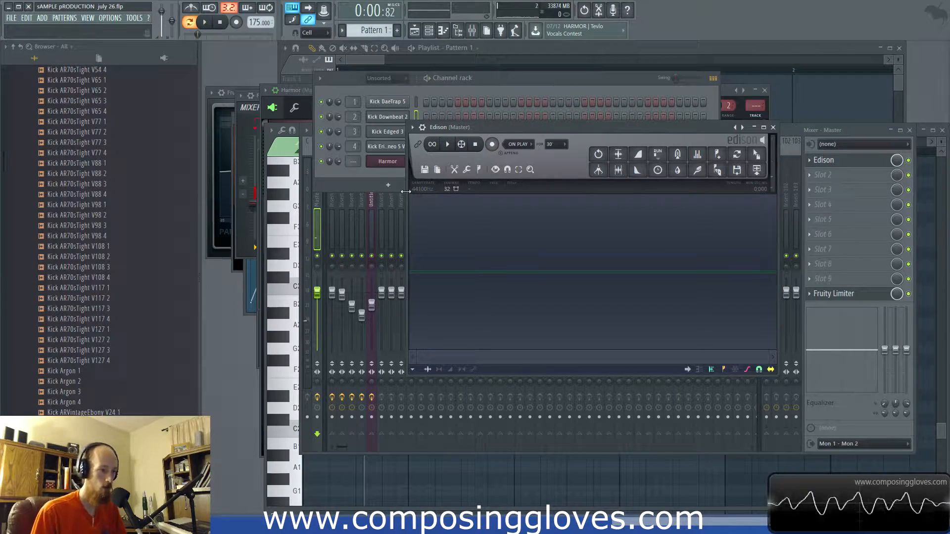
Place the Harmor recording from Edison on Track 4 of the playlist and close its sample settings
key(ctrl+v)
drag(759, 157, 602, 240)
double_click(602, 240)
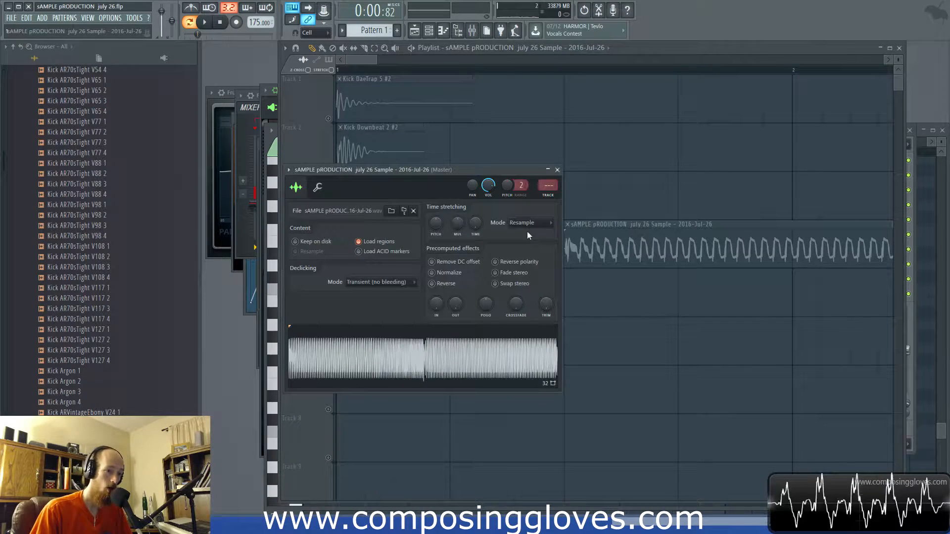
key(Escape)
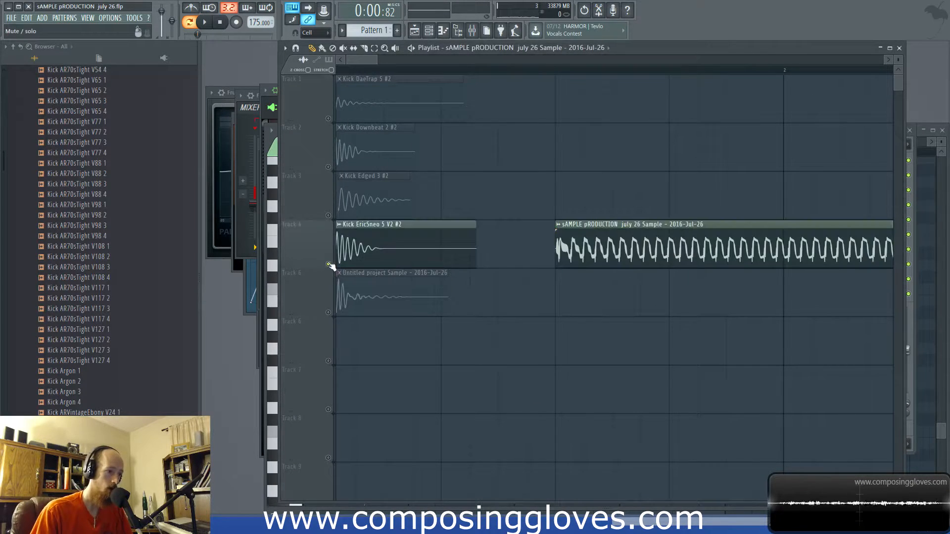
Move the kick clips to bar 6 and the recorded bass clip to bar 1 on Track 4, then audition the arrangement
scroll(329, 265, down, 6)
drag(355, 96, 836, 99)
drag(391, 251, 317, 260)
key(space)
key(space)
double_click(454, 250)
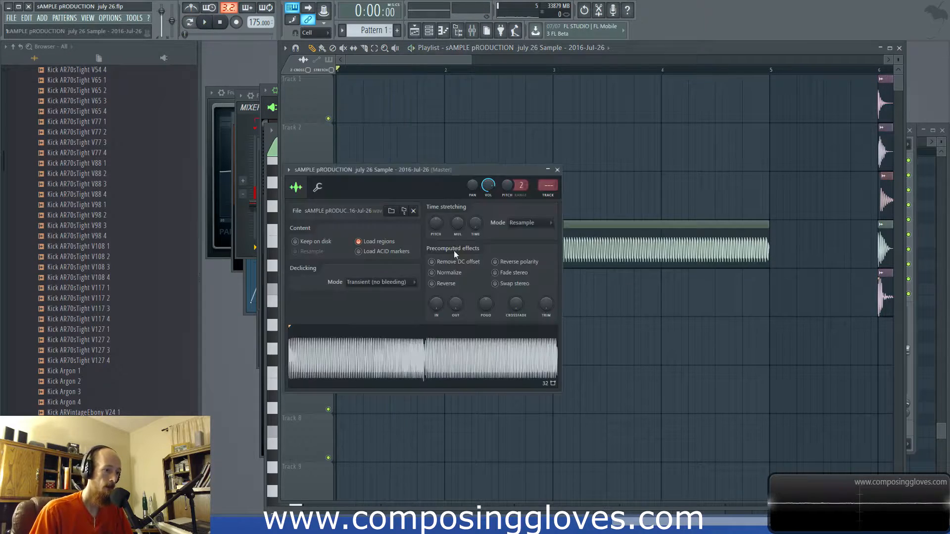
Show the unsorted channels and add a second Harmor instance
key(F6)
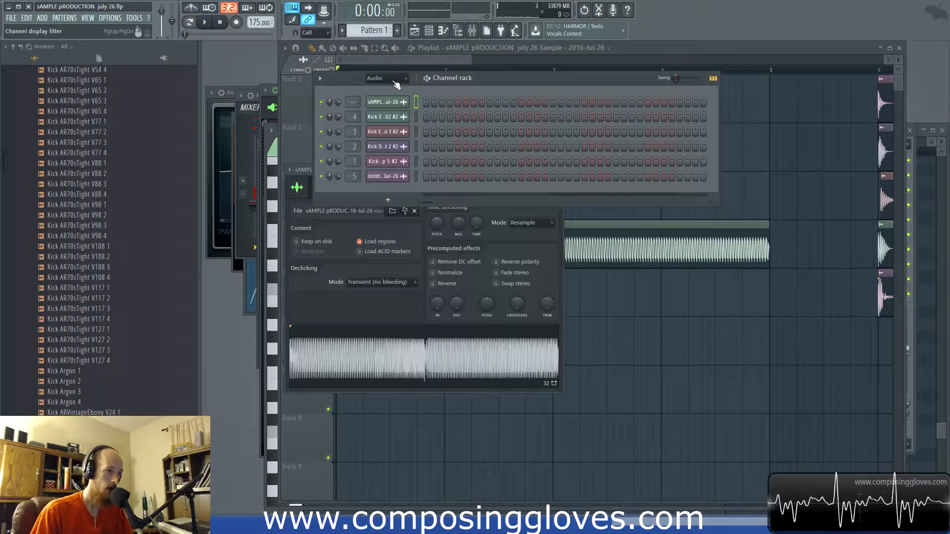
click(394, 112)
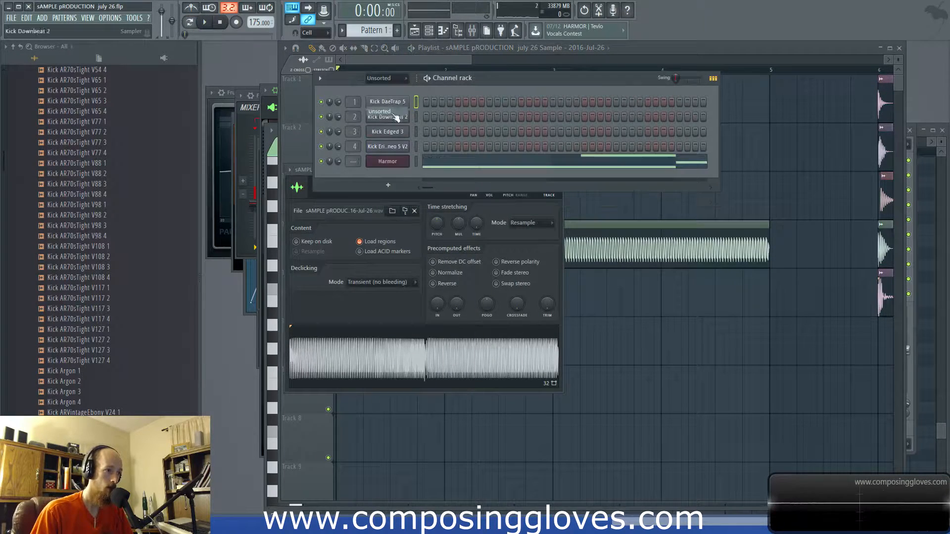
click(390, 186)
click(490, 18)
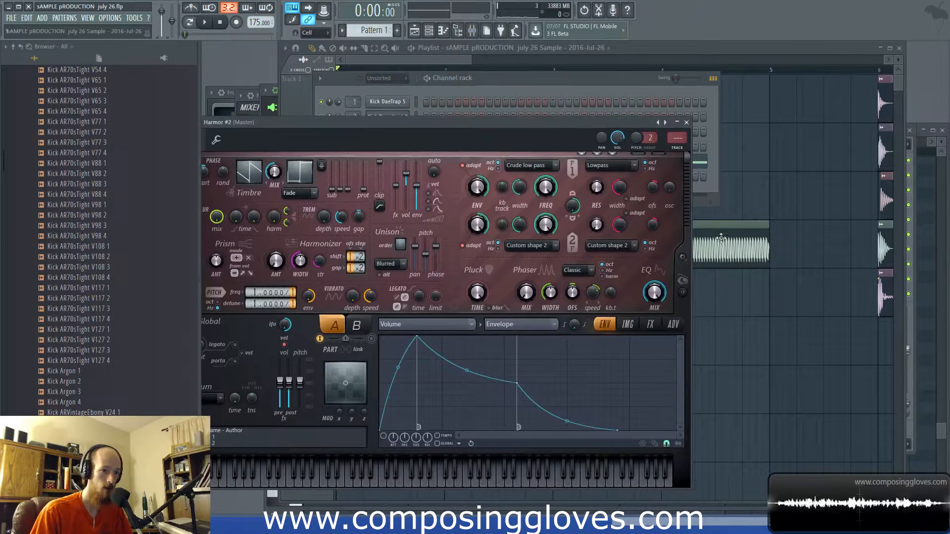
Load the recorded bass sample into Harmor #2 as an image for resynthesis and move its window aside
double_click(721, 239)
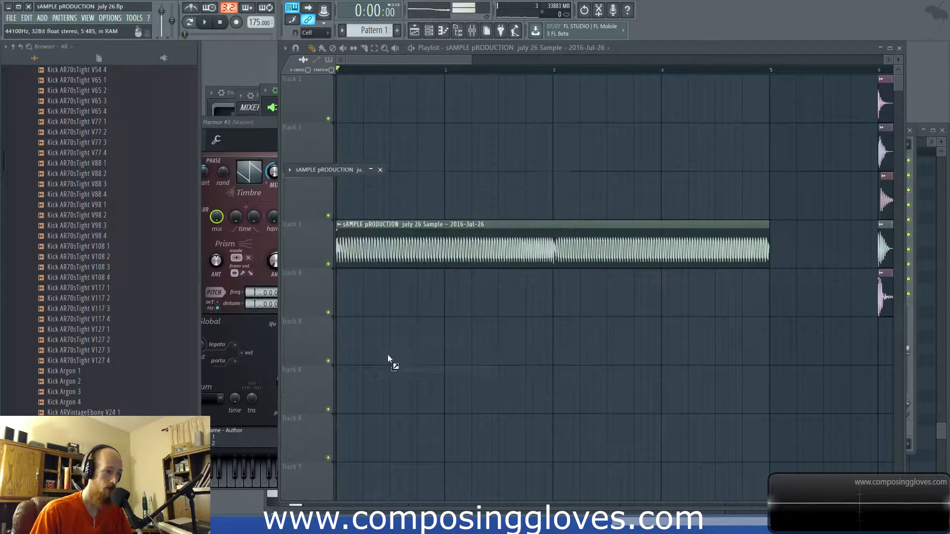
click(263, 130)
key(space)
click(220, 23)
drag(284, 123, 568, 65)
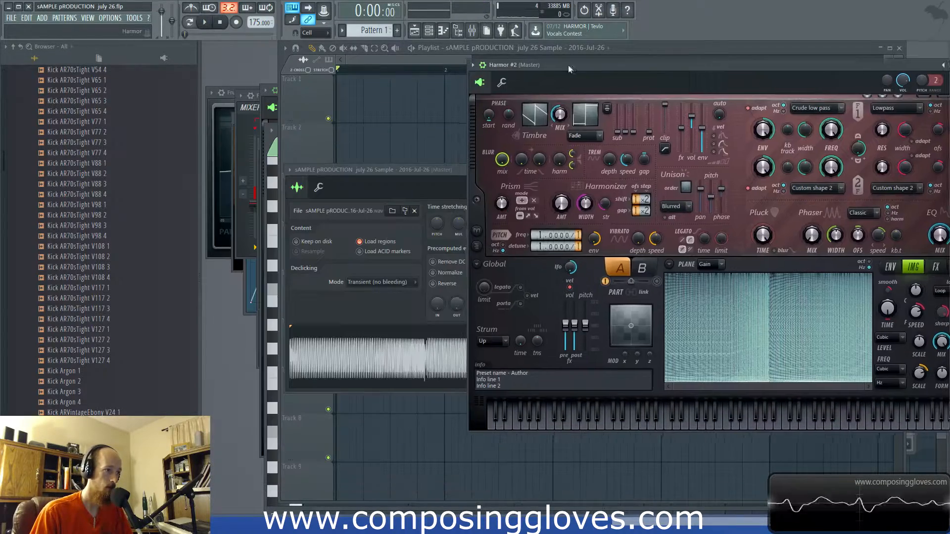
Switch to empty Pattern 2 and open the piano roll for Harmor #2
key(F6)
click(397, 31)
scroll(384, 88, up, 2)
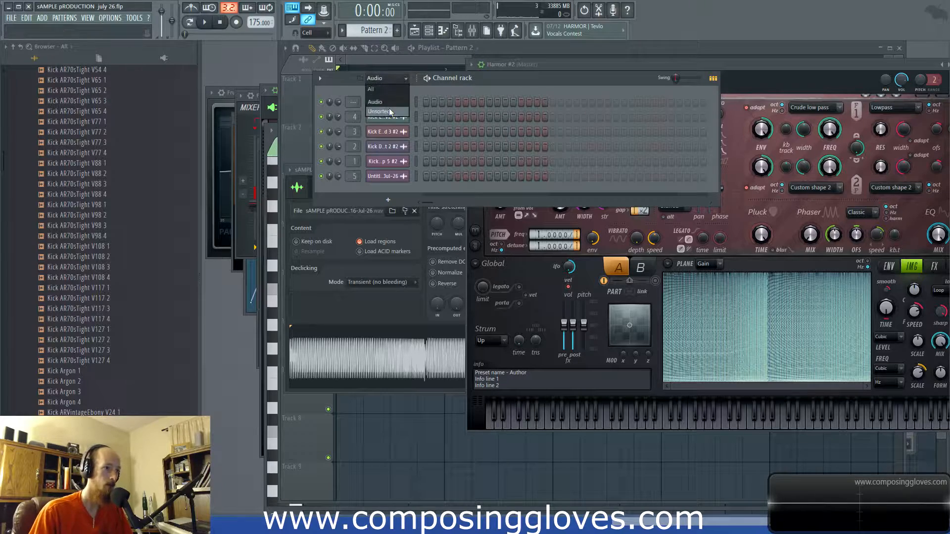
right_click(399, 178)
click(426, 174)
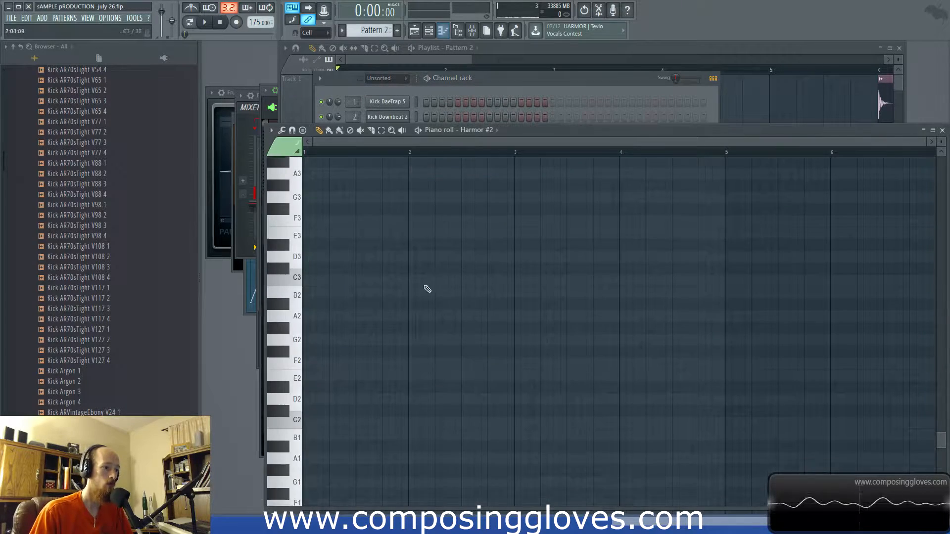
Replace the mistaken slide note with a normal C5 note at bar 1 and extend it to four bars
scroll(329, 258, up, 6)
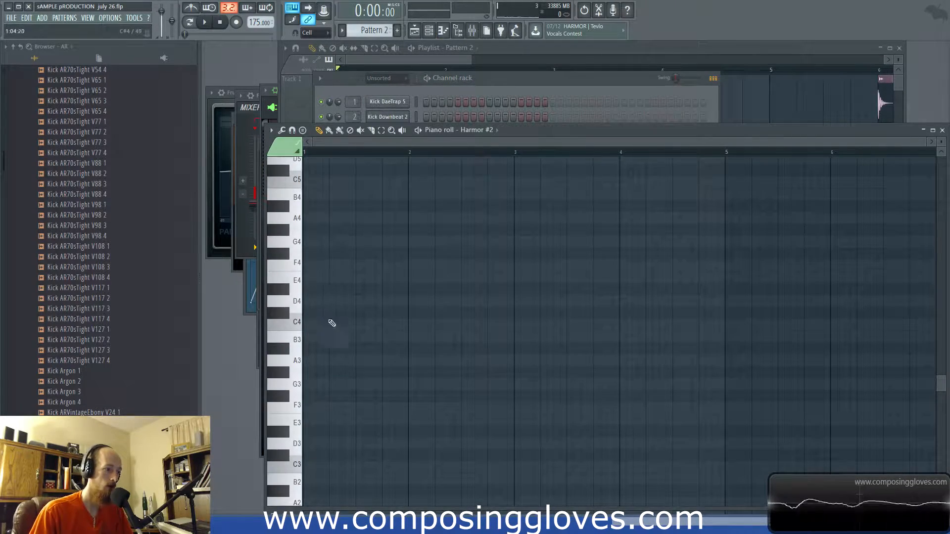
mouse_move(322, 254)
mouse_down()
mouse_move(322, 263)
mouse_move(321, 251)
mouse_up()
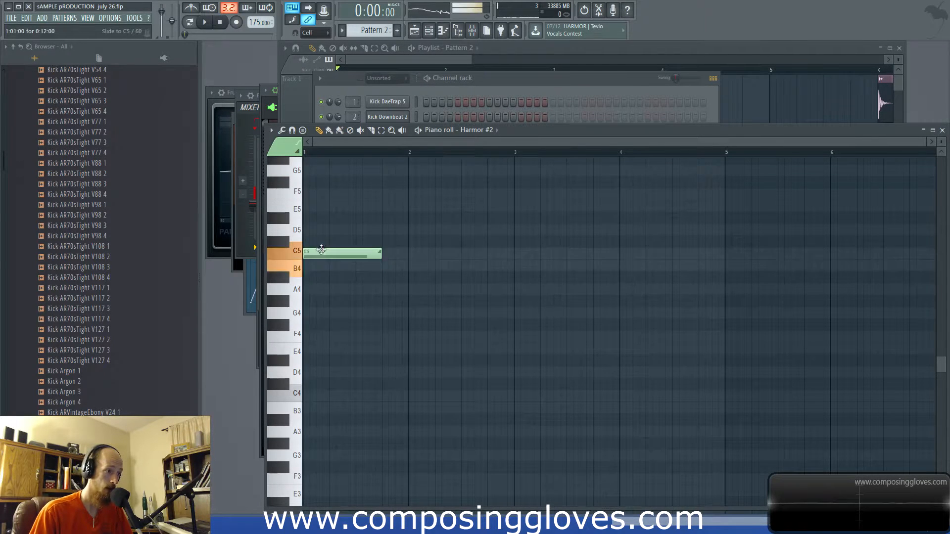
right_click(321, 252)
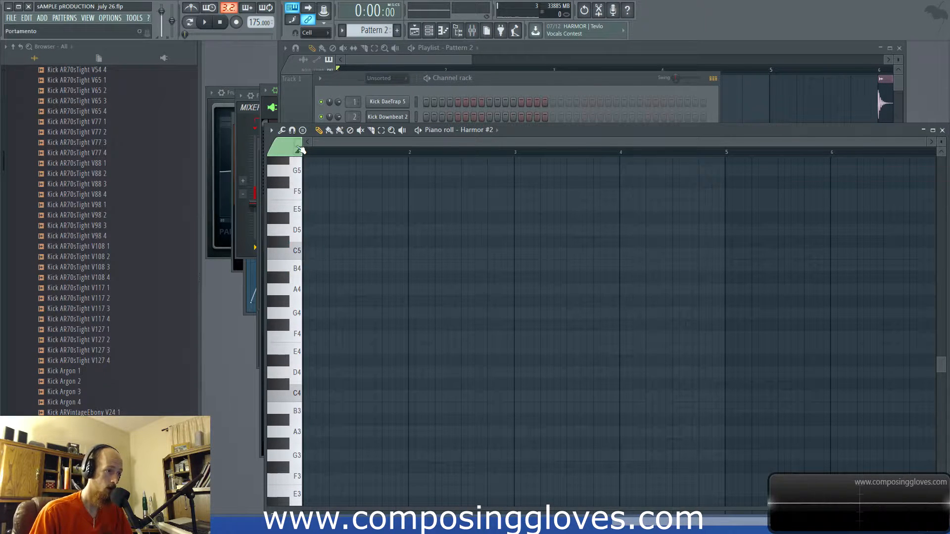
click(322, 254)
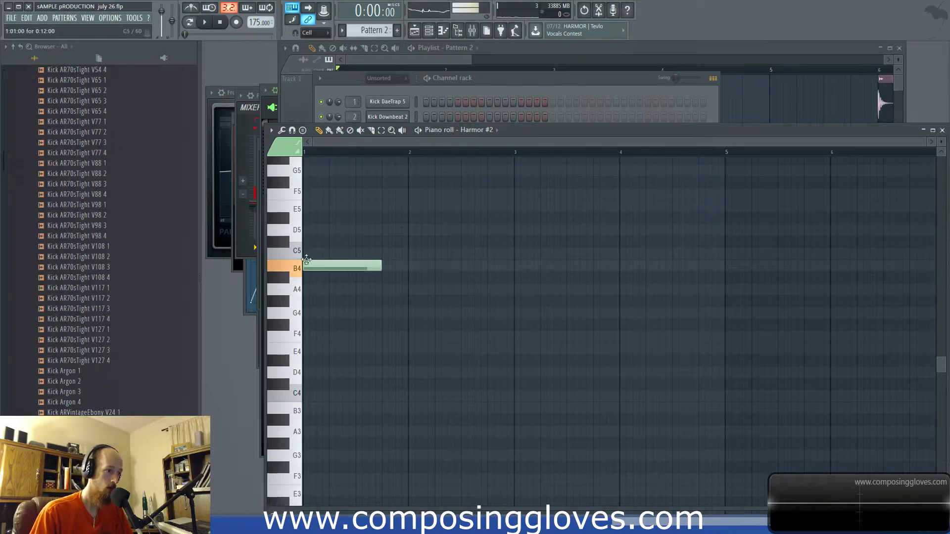
key(space)
drag(379, 255, 715, 256)
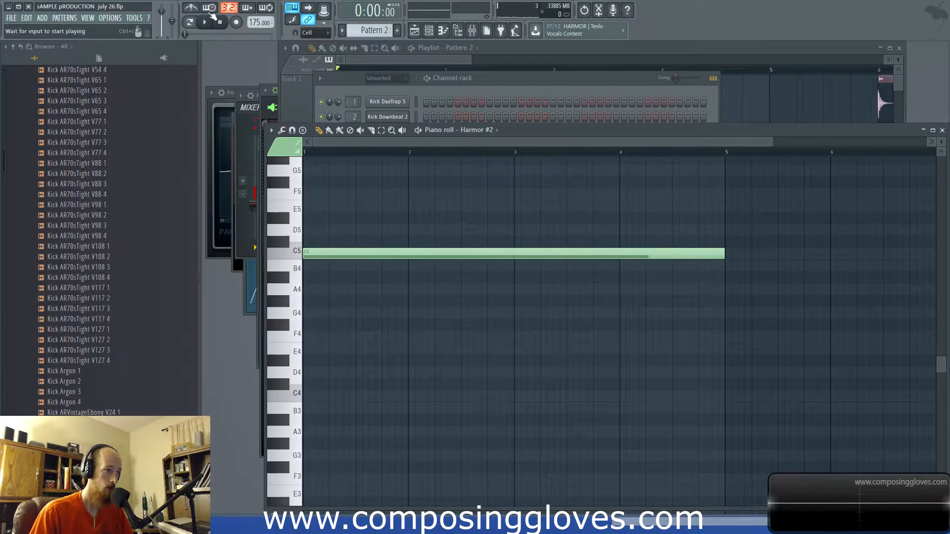
Play Pattern 2 to audition the resynthesized bass on the long C5 note
key(space)
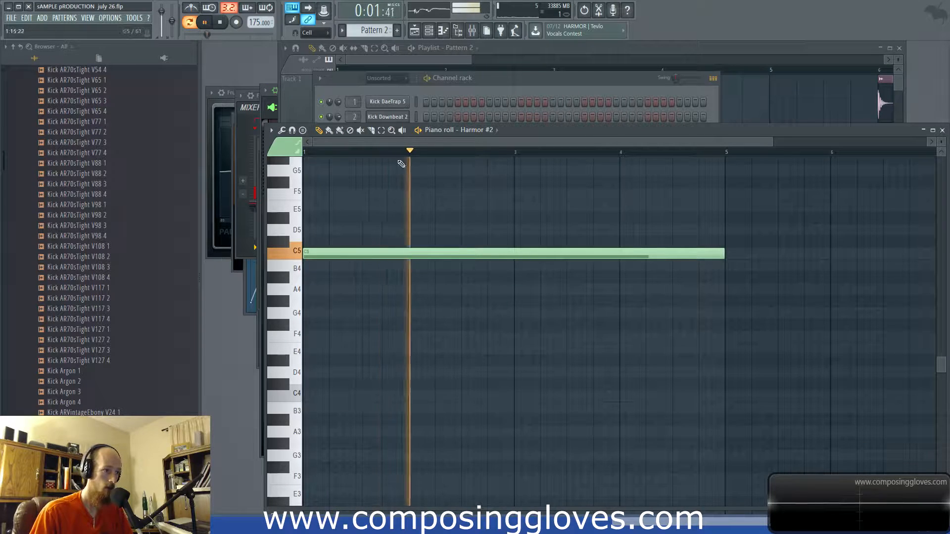
key(space)
mouse_move(347, 255)
mouse_down()
mouse_move(348, 403)
mouse_move(330, 254)
mouse_up()
key(space)
key(space)
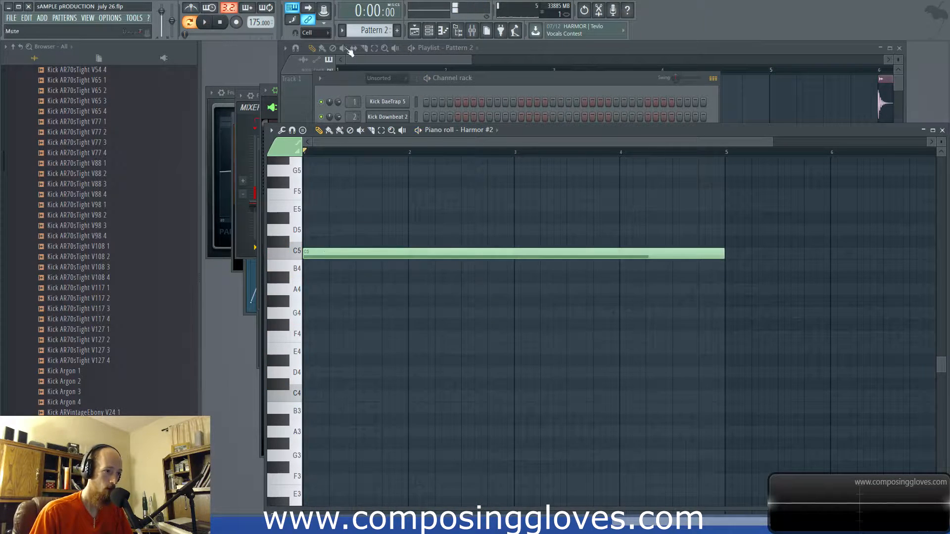
Open Harmor #2, turn on its unison voices with pan and pitch spread, and play the pattern
click(356, 94)
click(387, 175)
drag(662, 63, 317, 64)
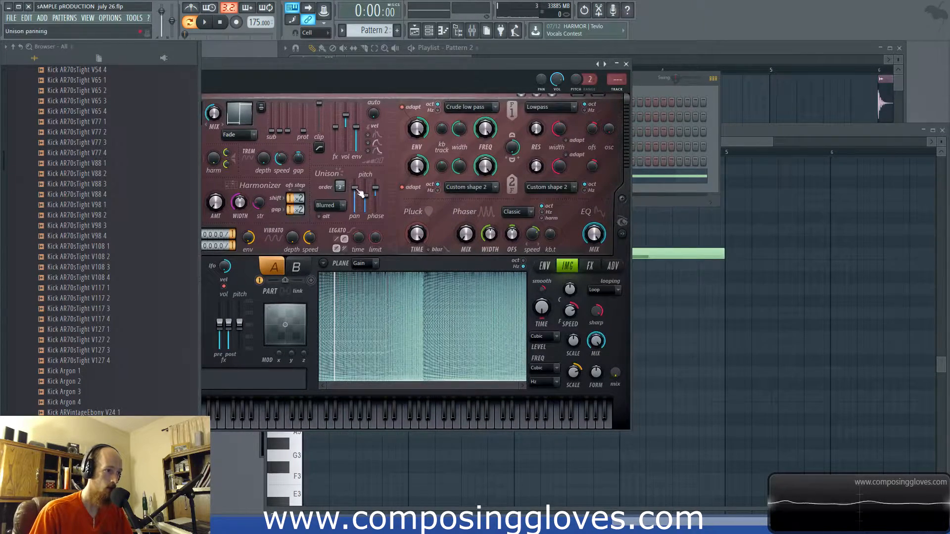
key(space)
drag(373, 72, 485, 66)
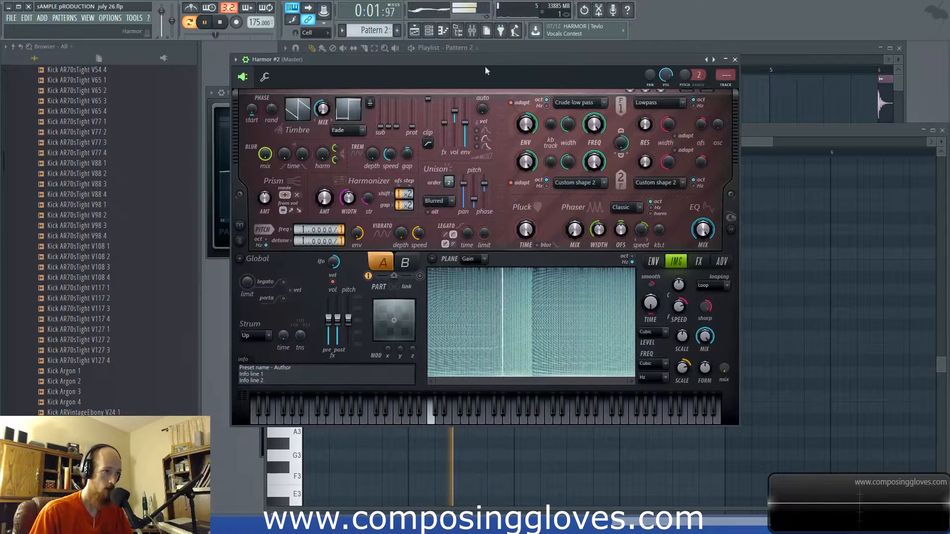
Set Harmor #2's distortion to Softsat and raise its wet mix while the pattern plays
click(653, 262)
click(699, 262)
click(511, 287)
click(505, 362)
drag(471, 290, 461, 277)
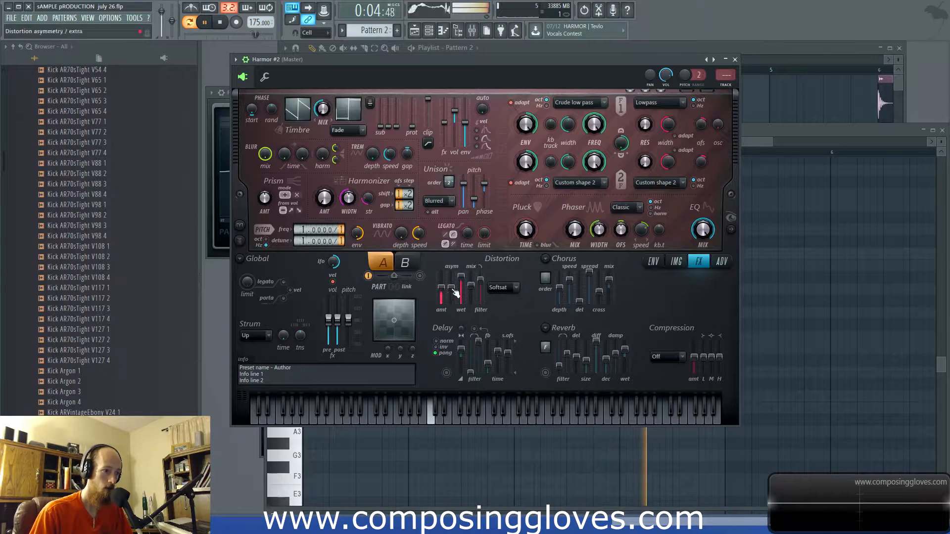
key(space)
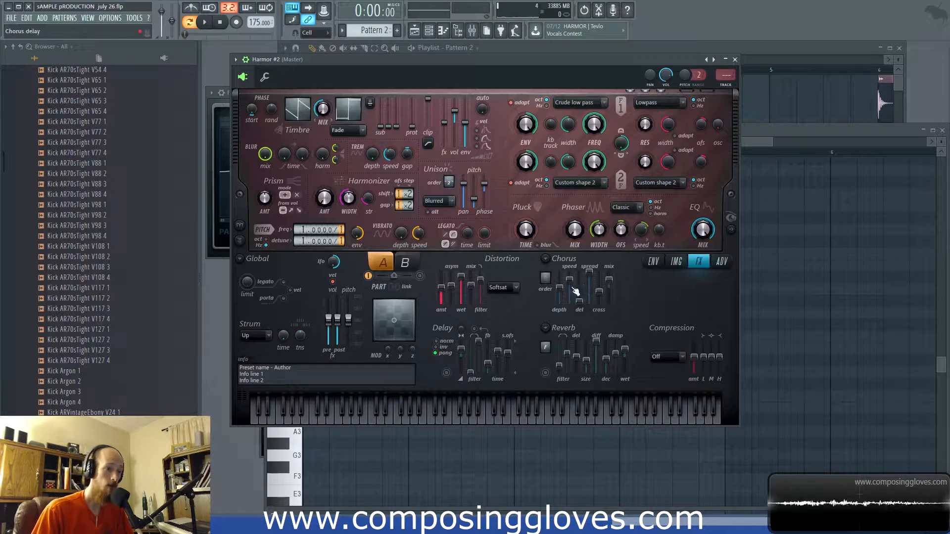
Enable Harmor #2's chorus with depth at about 21%, set compression to Burning and adjust its frequency band levels
key(space)
drag(561, 288, 563, 300)
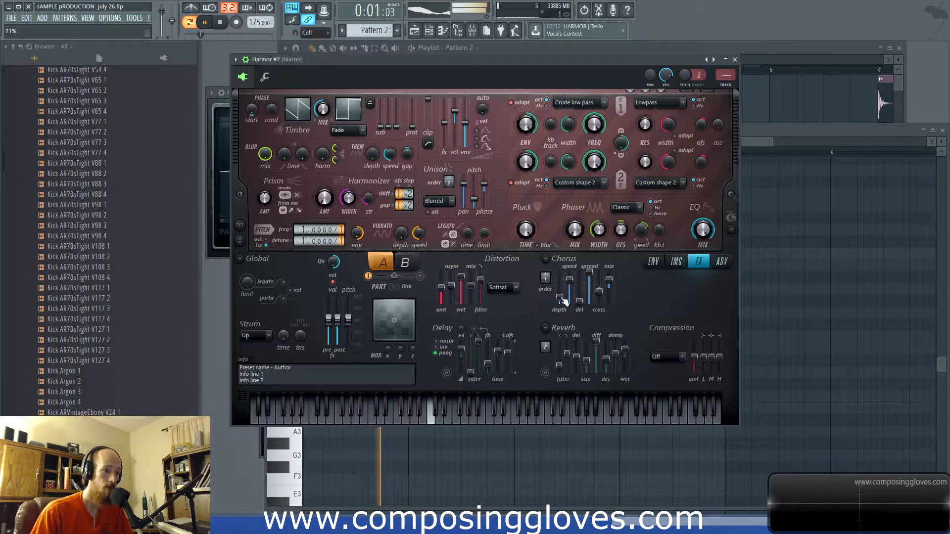
click(667, 356)
click(665, 381)
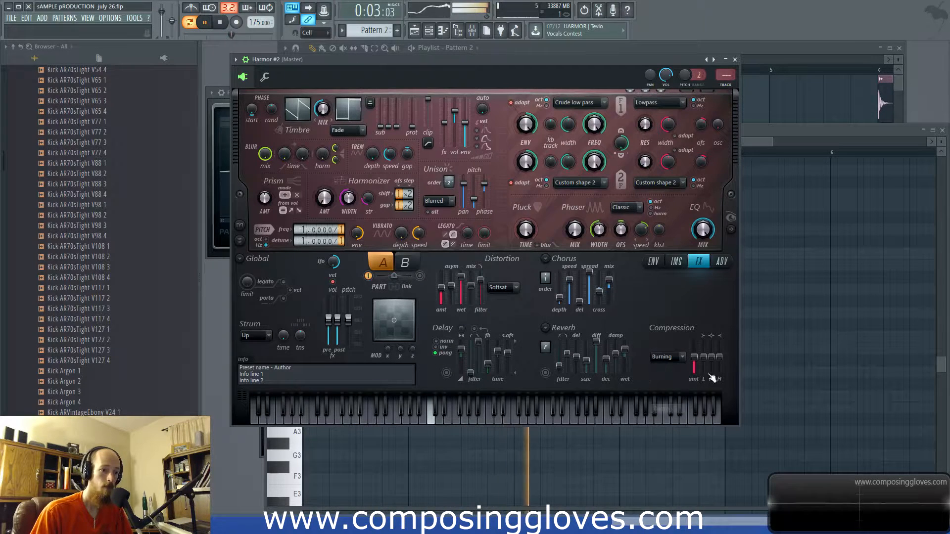
mouse_move(721, 358)
mouse_down()
mouse_move(720, 350)
mouse_move(712, 360)
mouse_up()
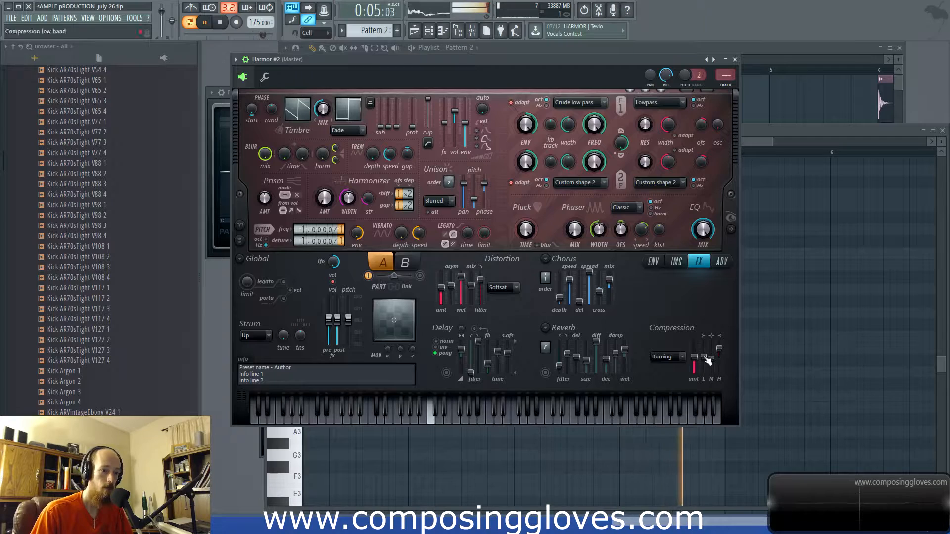
key(space)
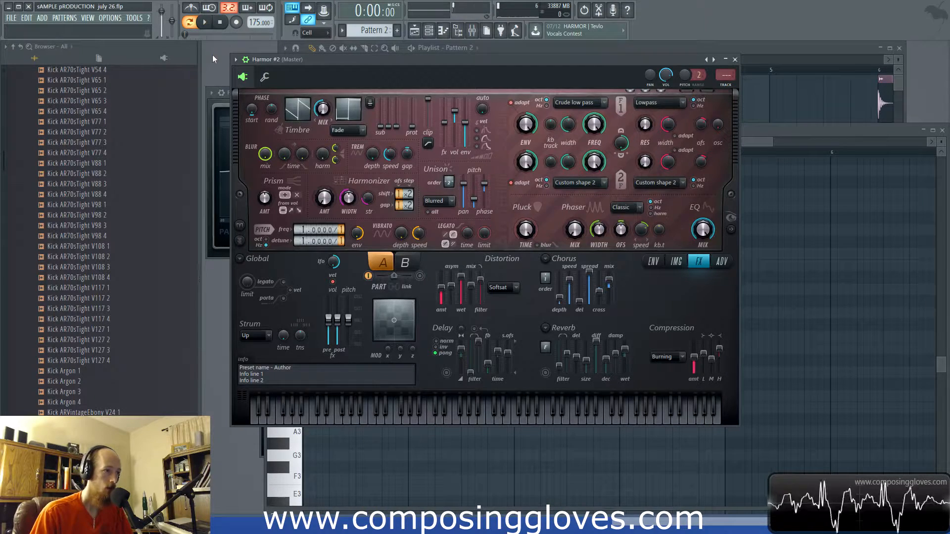
Place Pattern 2 at bar 1 on Track 3, delete the audio recording from Track 4 and play the song
key(F6)
click(789, 57)
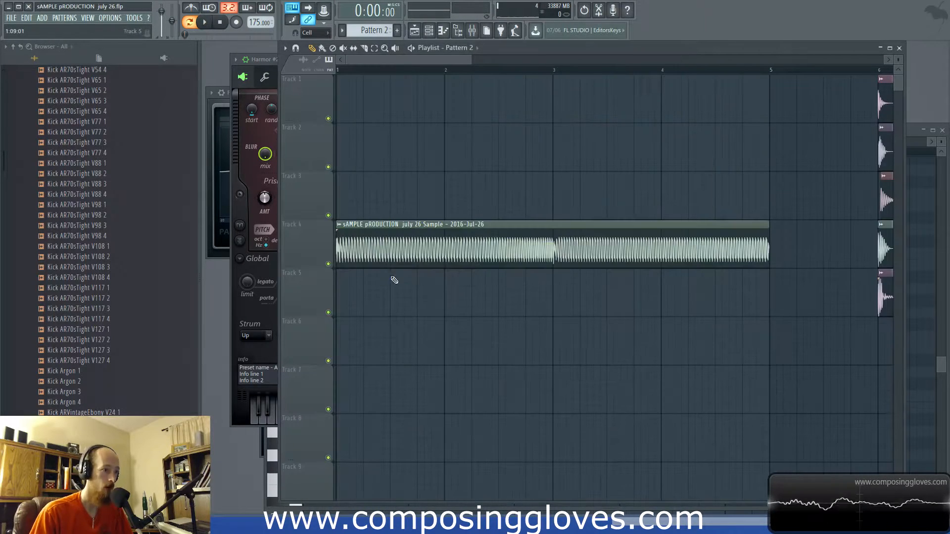
click(335, 190)
right_click(500, 250)
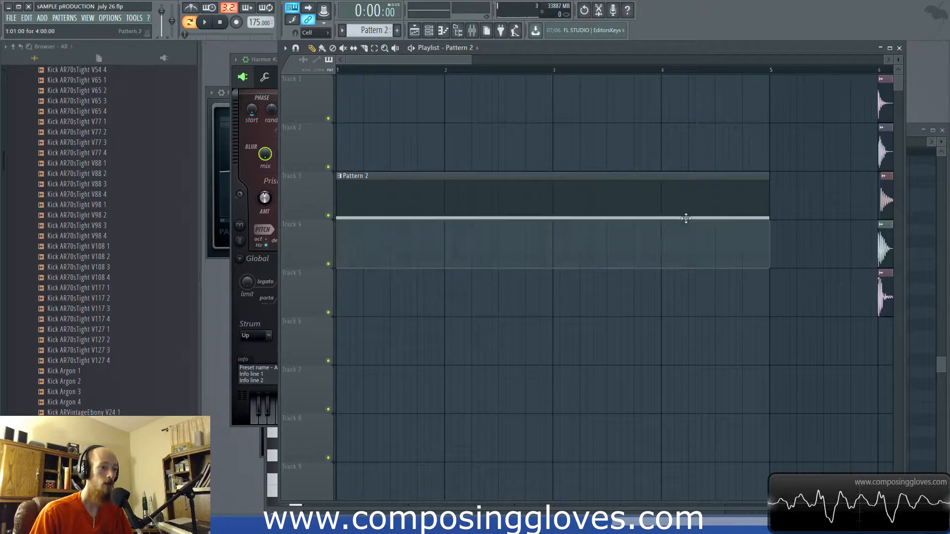
key(space)
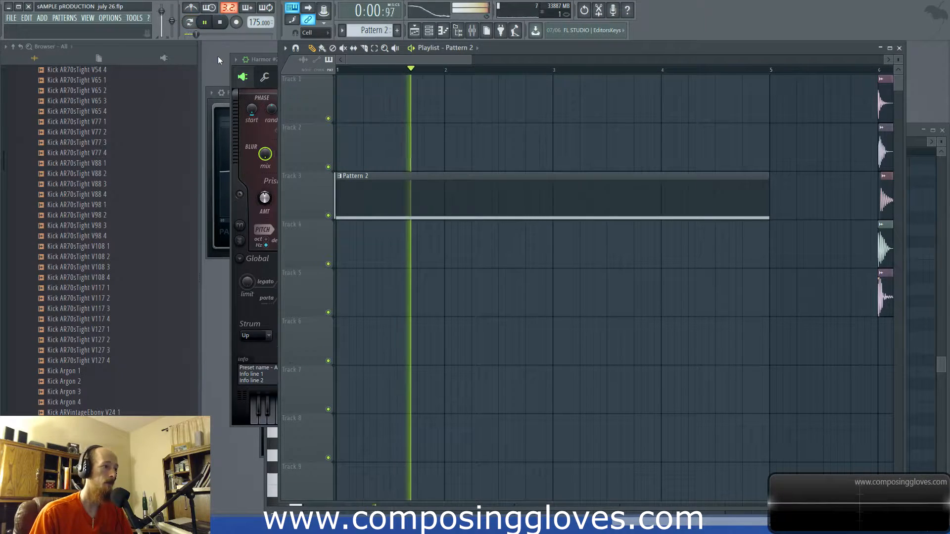
key(space)
Route Harmor #2 to mixer track 6 and reposition the mixer window
key(F6)
click(388, 177)
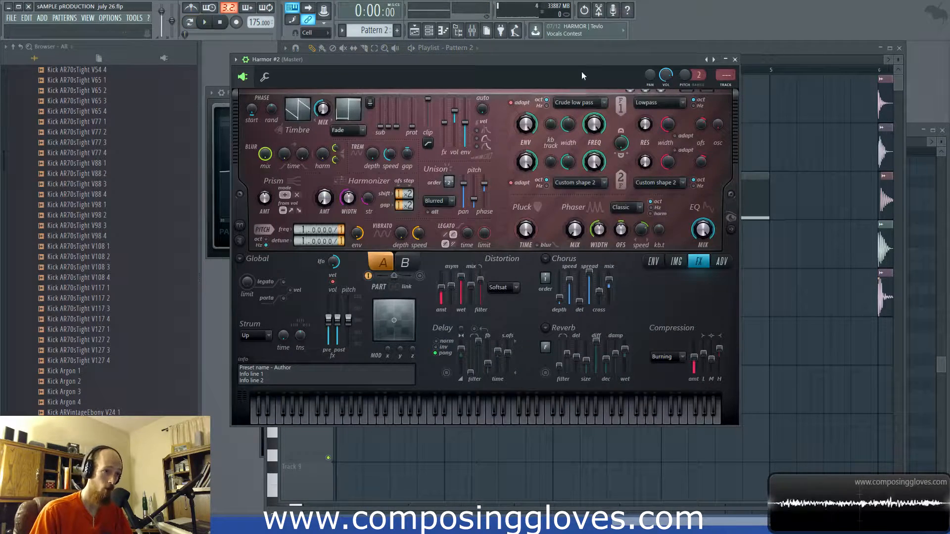
key(F9)
key(ctrl+l)
drag(540, 130, 453, 106)
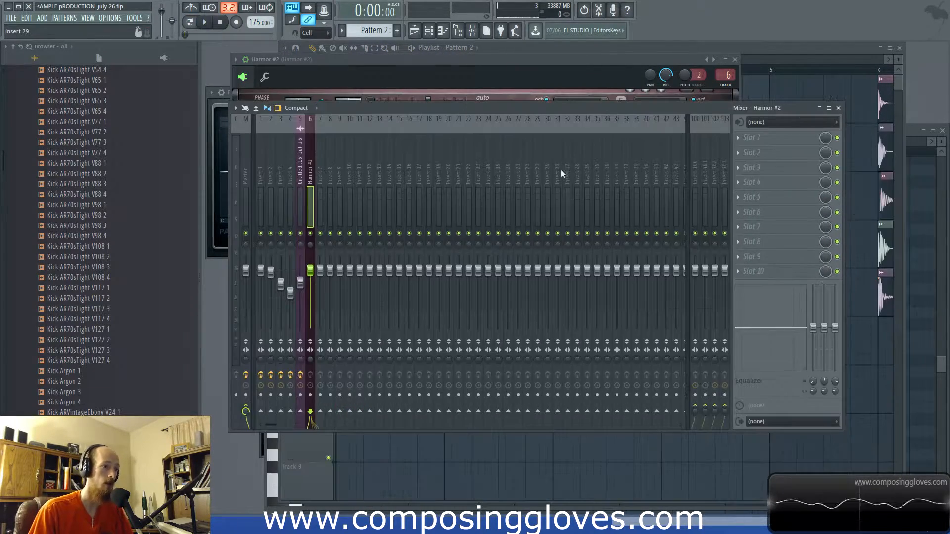
Load Fruity Parametric EQ 2 in slot 1 of the Harmor #2 mixer track and boost band 4
click(768, 143)
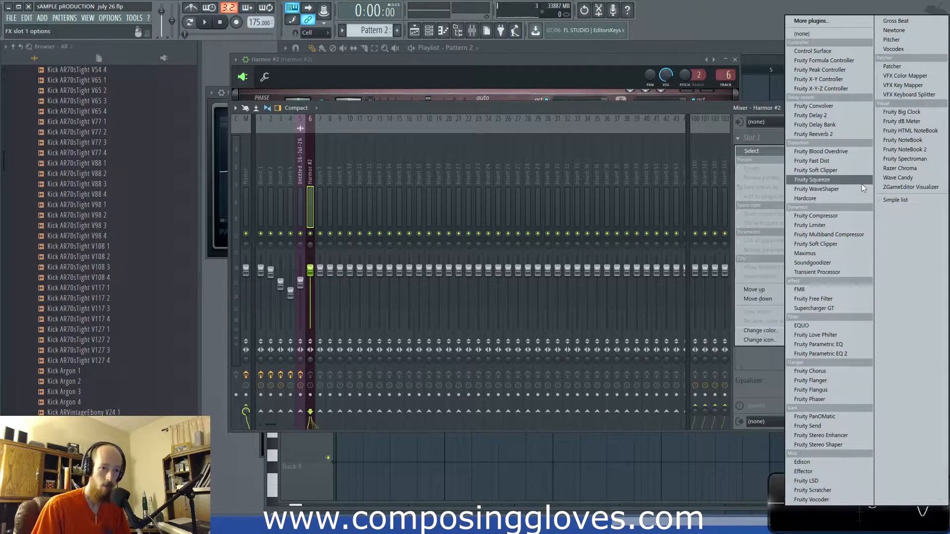
click(862, 183)
click(742, 143)
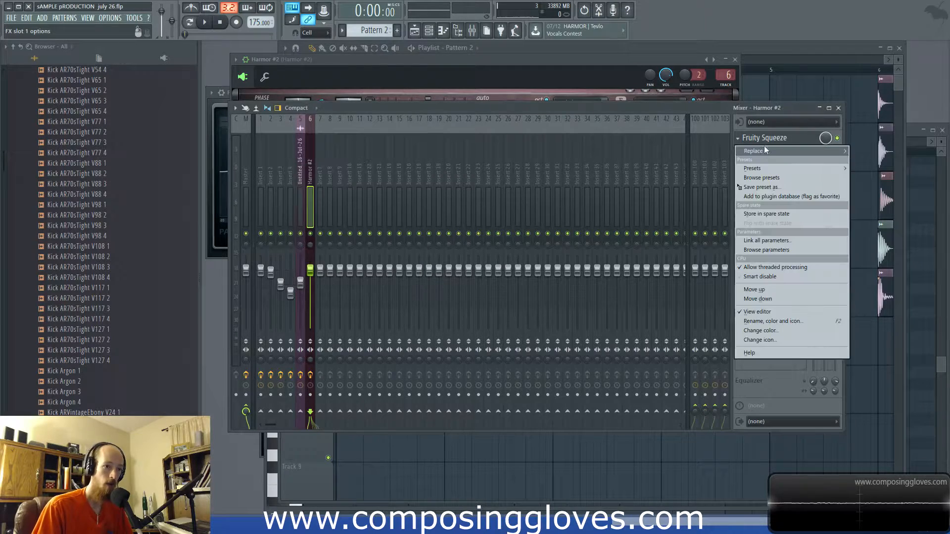
mouse_move(762, 150)
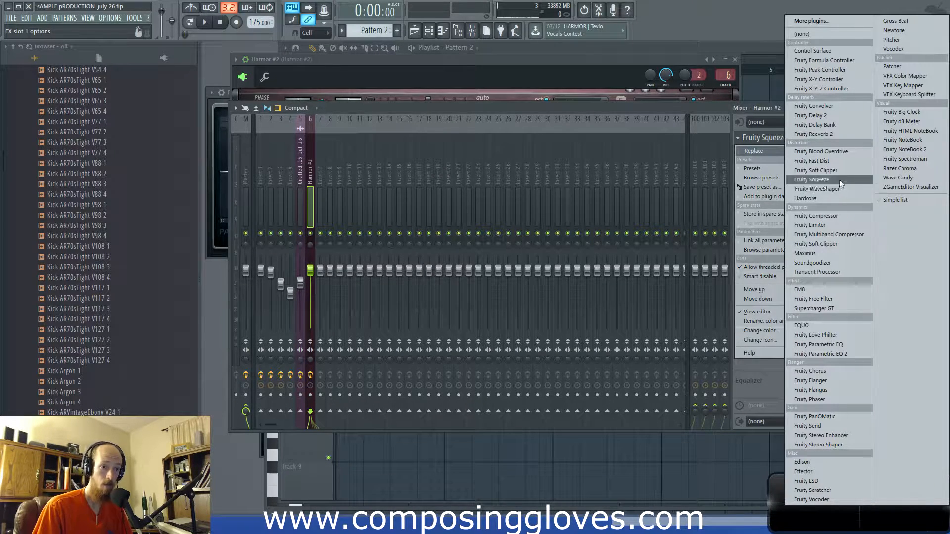
click(822, 354)
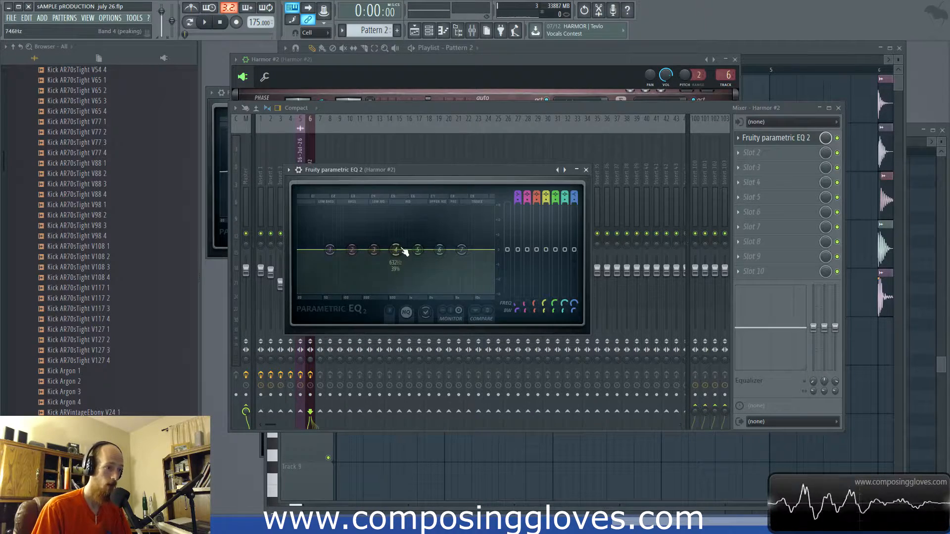
drag(396, 249, 410, 232)
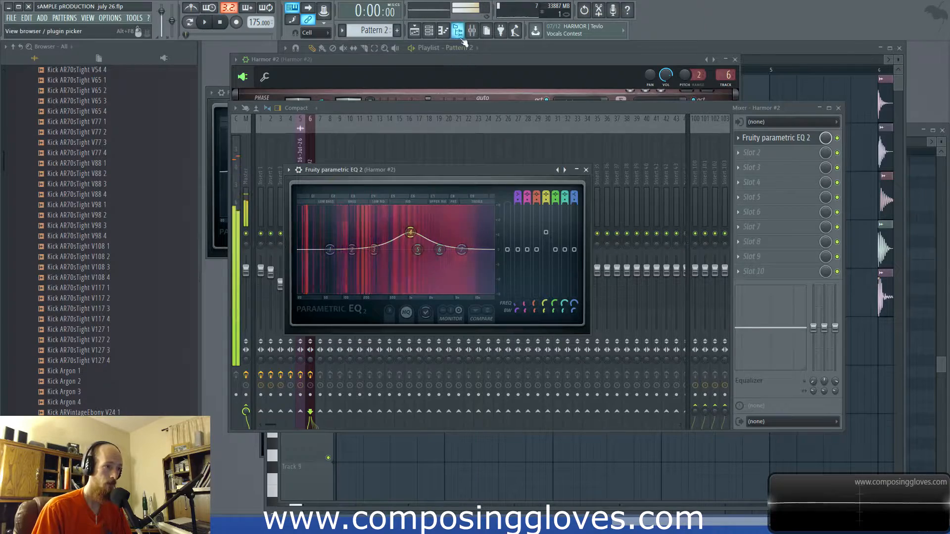
Reopen Fruity Parametric EQ 2 on the Harmor #2 mixer track, boost band 3 slightly and adjust its frequency
click(462, 31)
click(529, 52)
drag(347, 72, 768, 94)
key(F6)
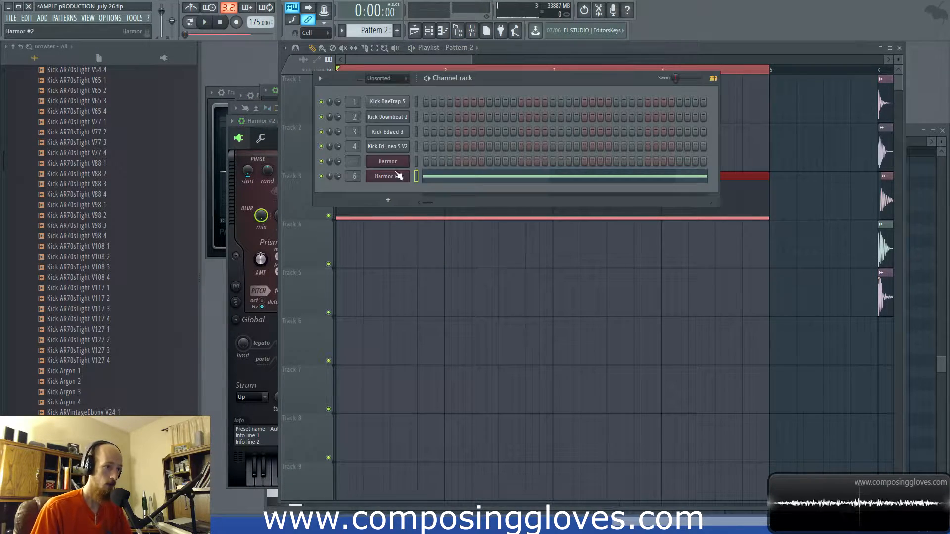
click(471, 38)
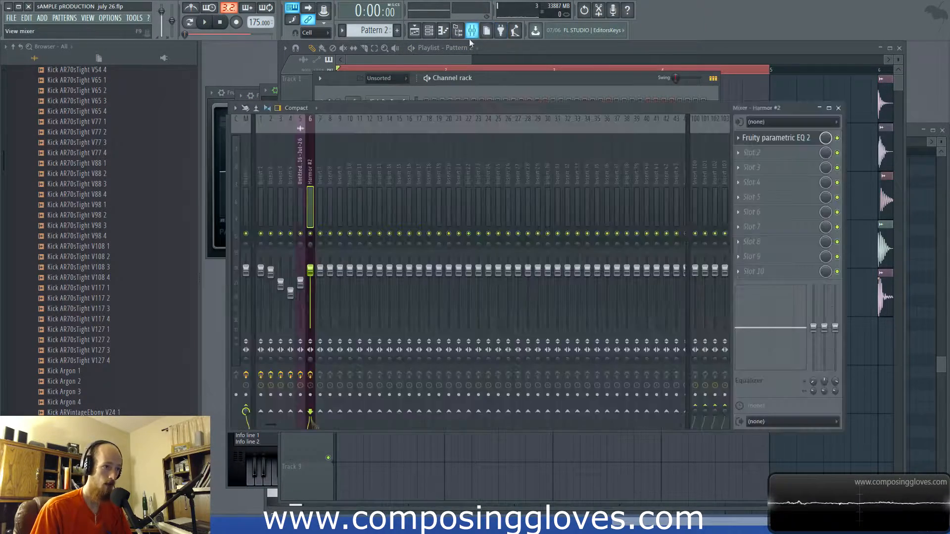
click(773, 140)
drag(373, 255, 361, 253)
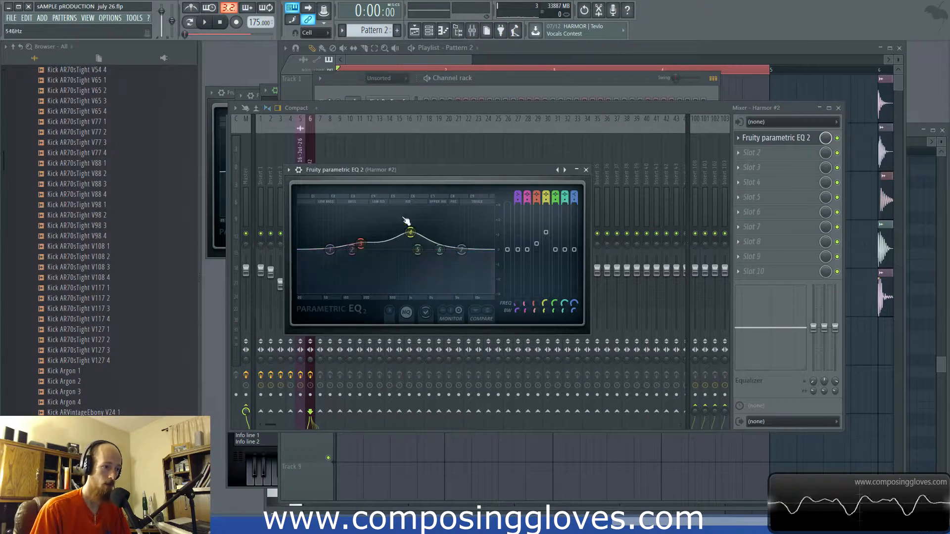
drag(538, 303, 539, 298)
Create automation clips for the EQ's band 3 and band 4 frequencies and move them to Tracks 5 and 4
right_click(539, 305)
click(588, 369)
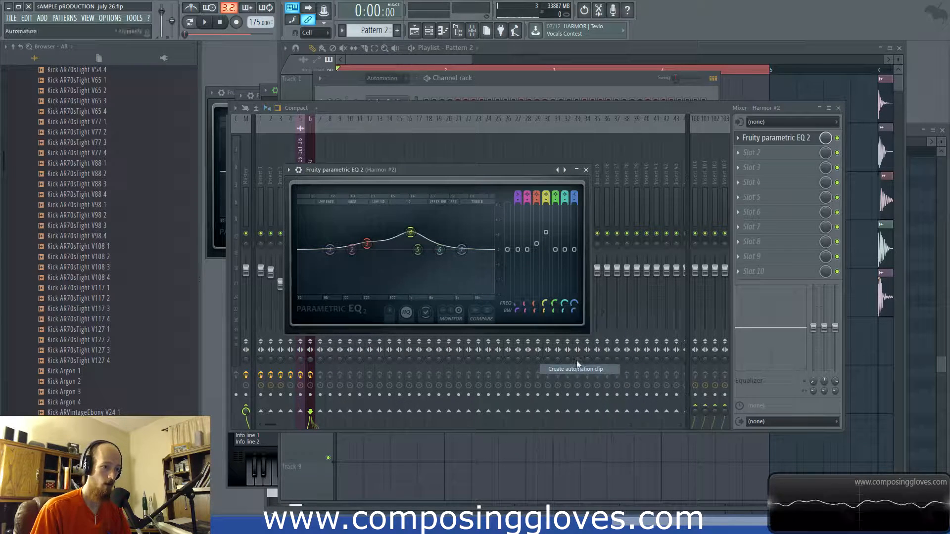
right_click(546, 303)
click(591, 367)
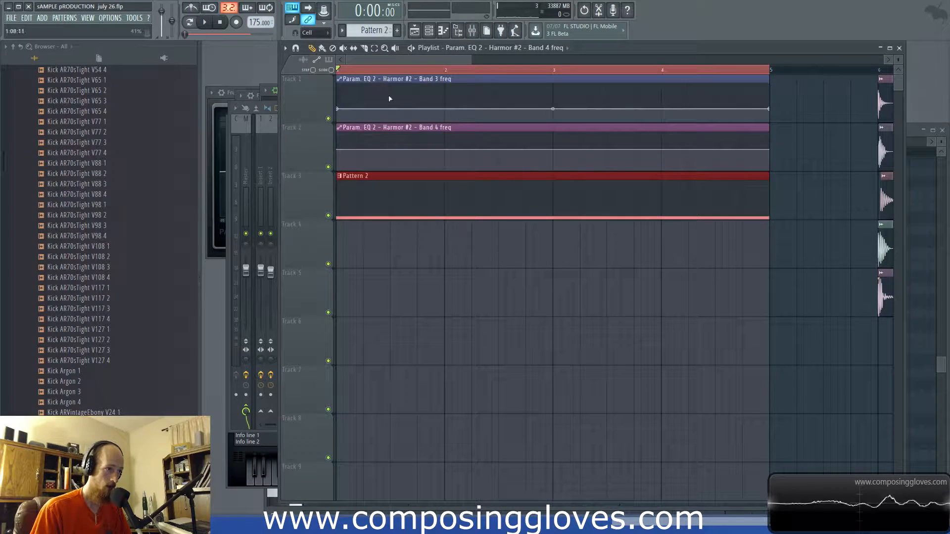
drag(386, 123, 373, 248)
drag(386, 107, 363, 283)
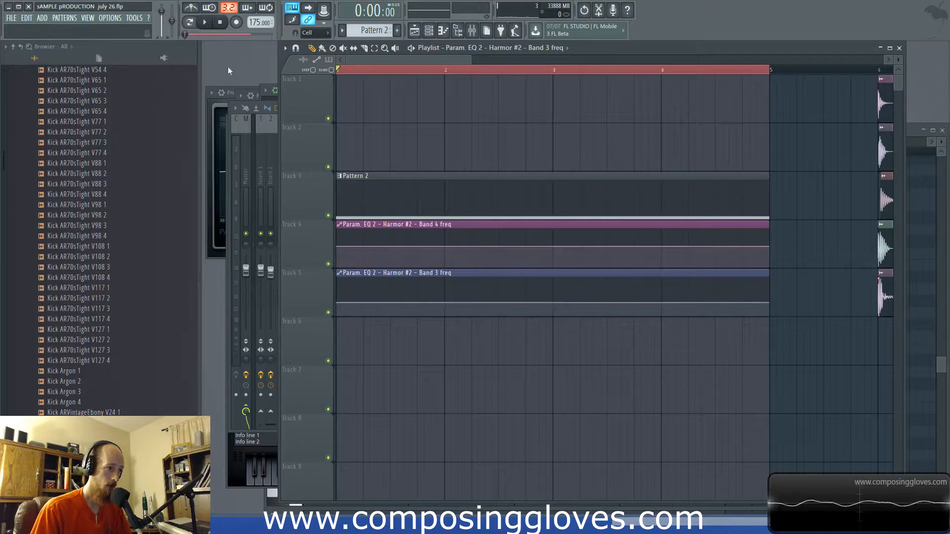
Shape the Band 4 freq automation clip with a slow rise to bar 3, a dip mid-bar and a peak at bar 4
key(F6)
key(F9)
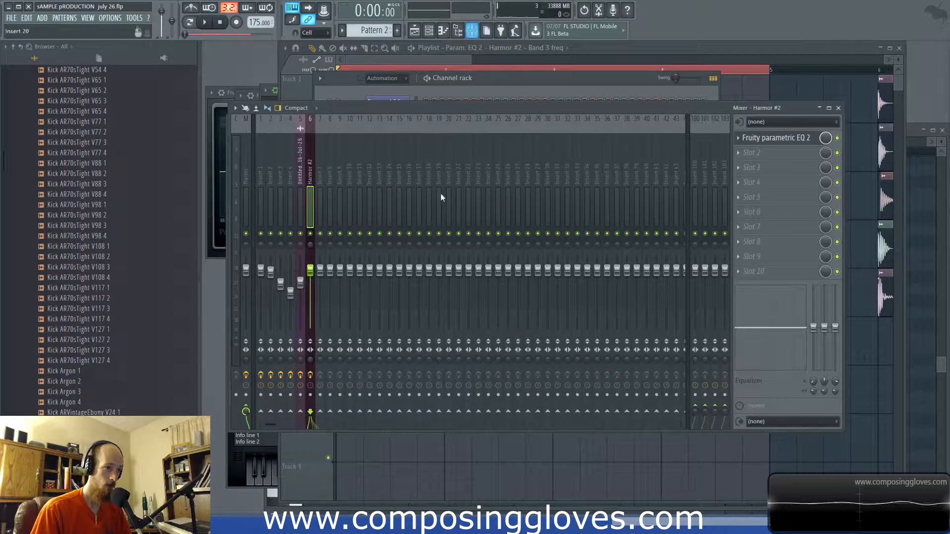
click(775, 138)
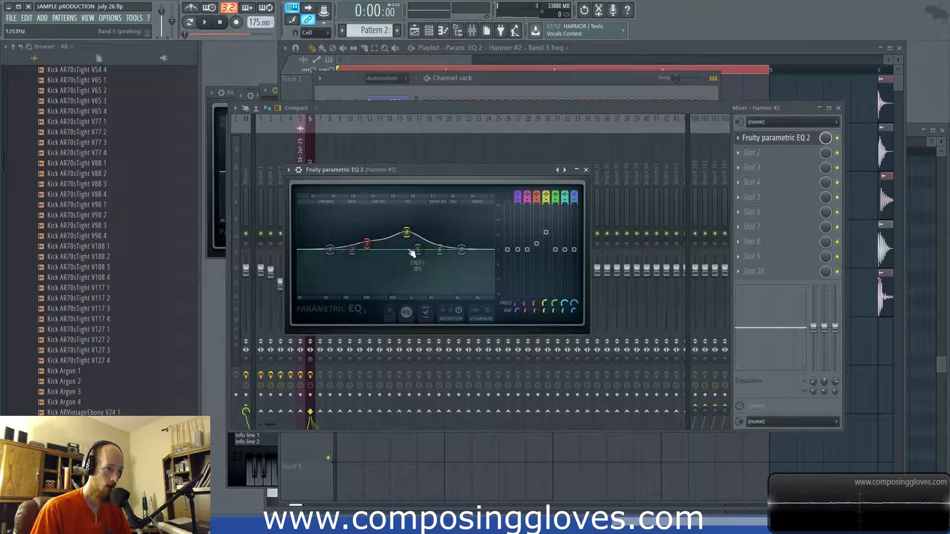
click(424, 63)
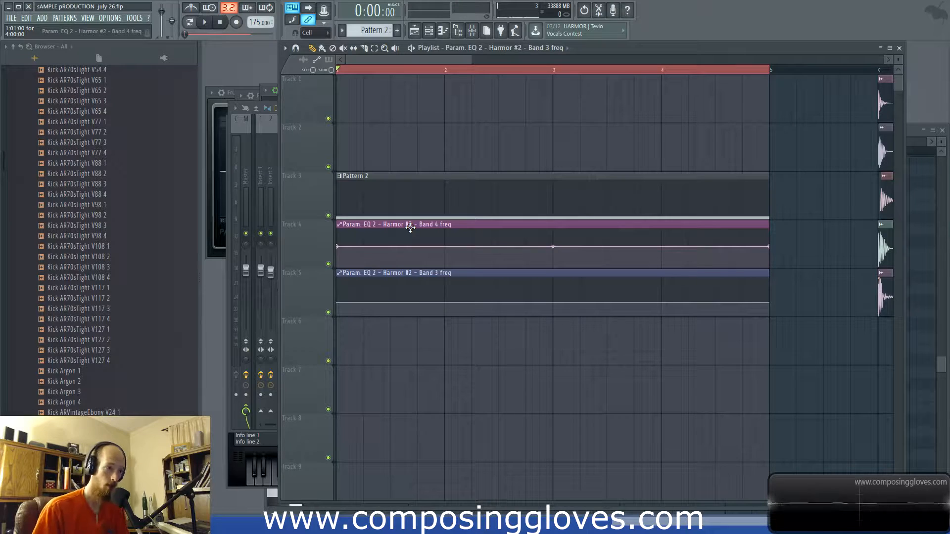
click(397, 242)
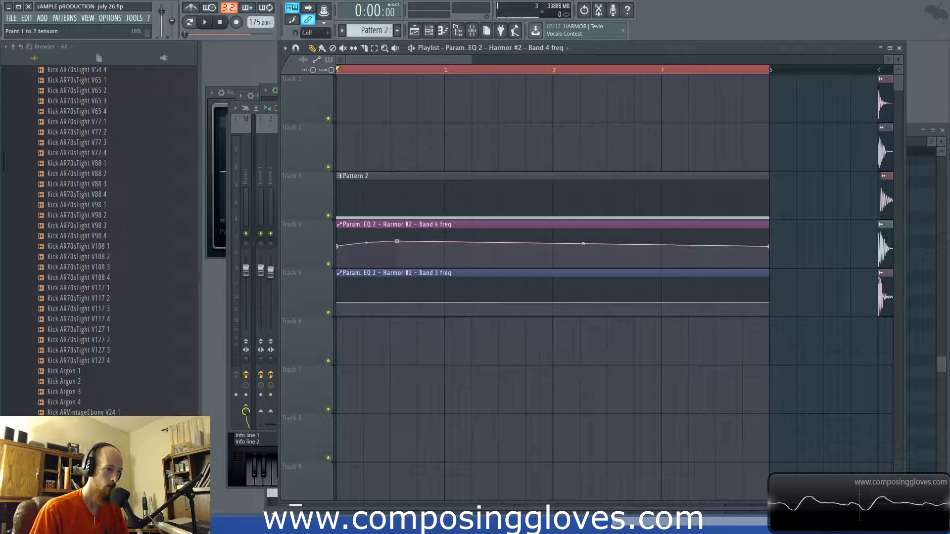
drag(397, 242, 607, 258)
right_click(599, 244)
right_click(661, 239)
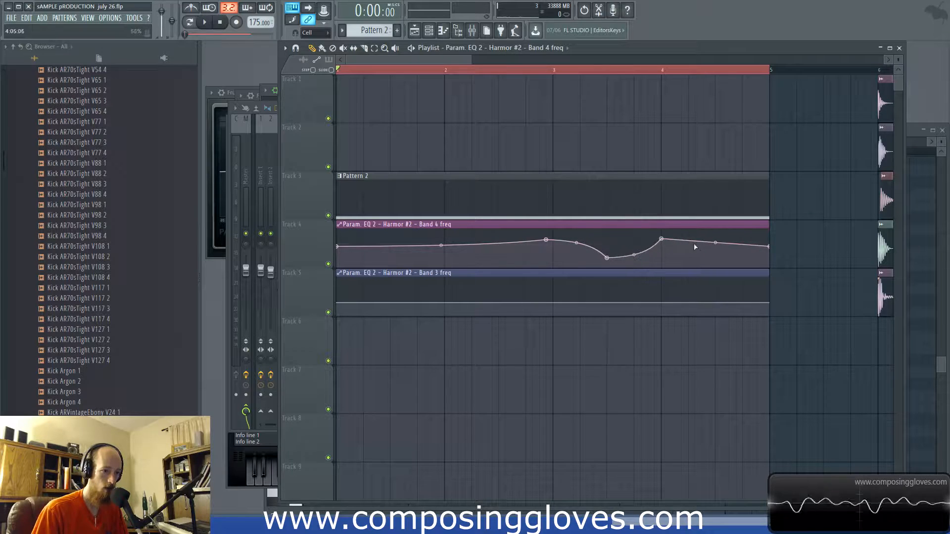
Shape the Band 3 freq automation clip into a gentle rise, dip and rise, and play the song
right_click(425, 296)
drag(426, 295, 426, 299)
right_click(586, 307)
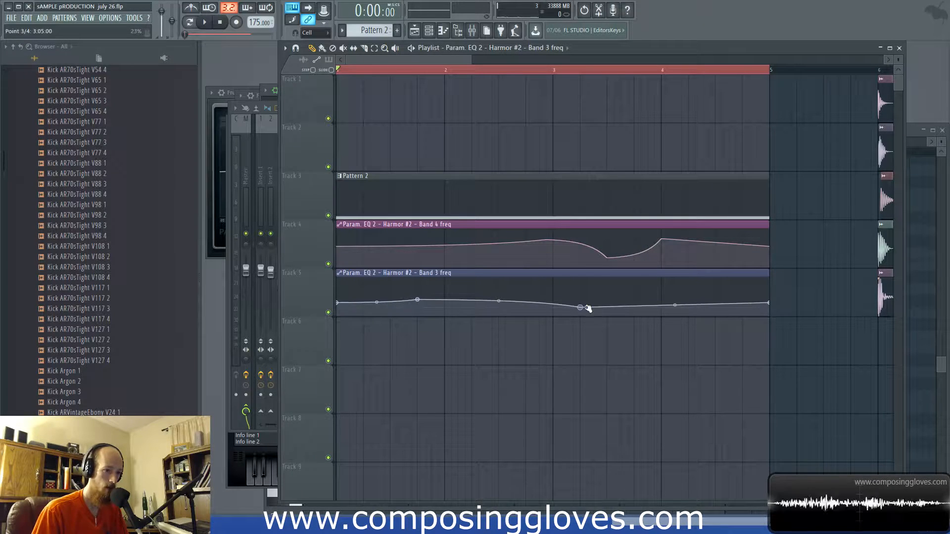
right_click(709, 297)
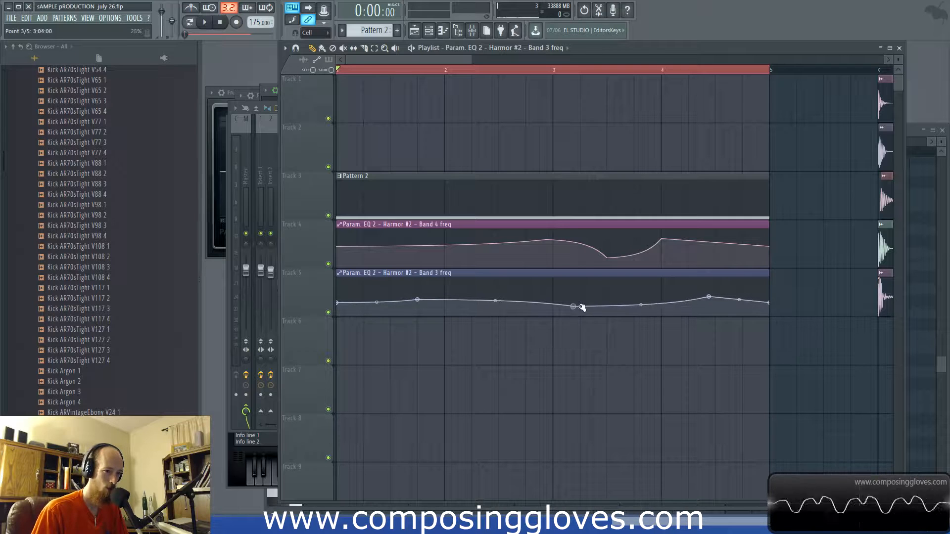
key(space)
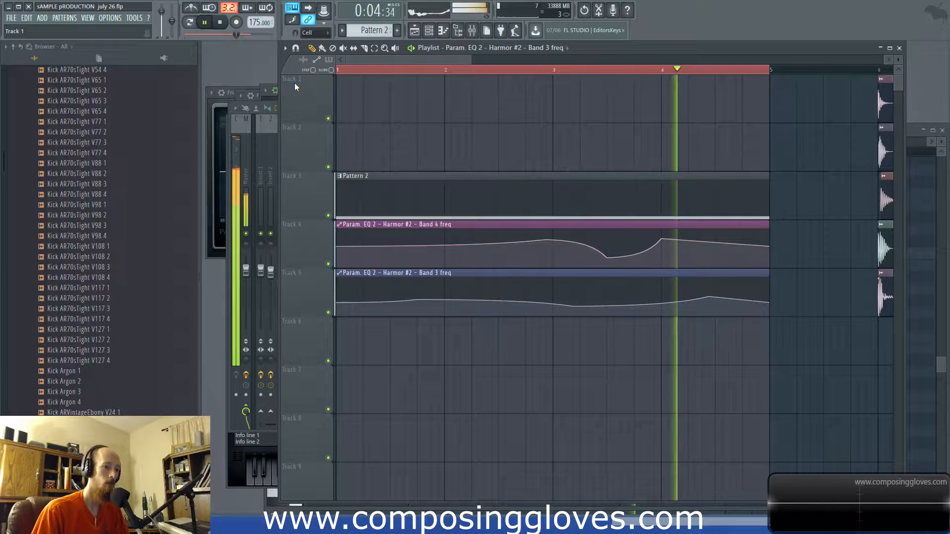
key(F6)
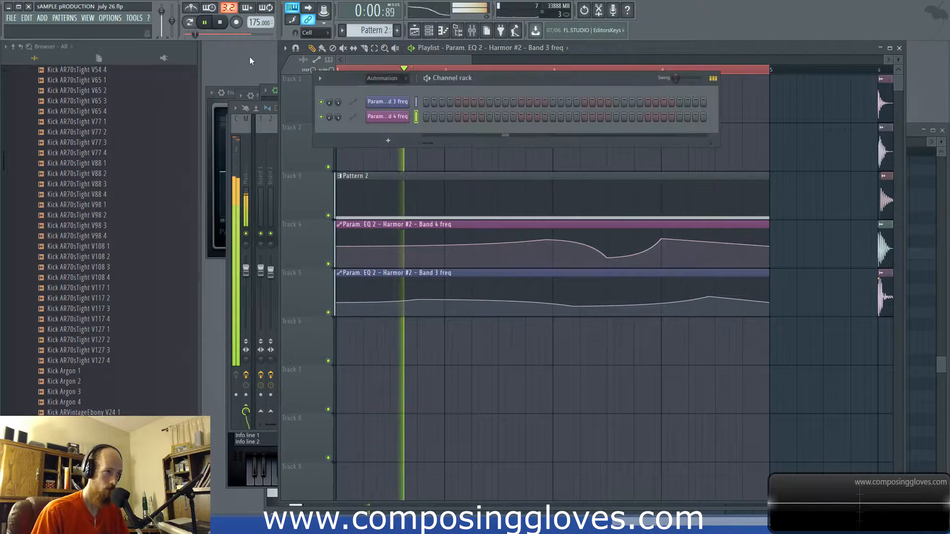
key(space)
Load Fruity WaveShaper in slot 2 of the Harmor #2 mixer track
click(483, 32)
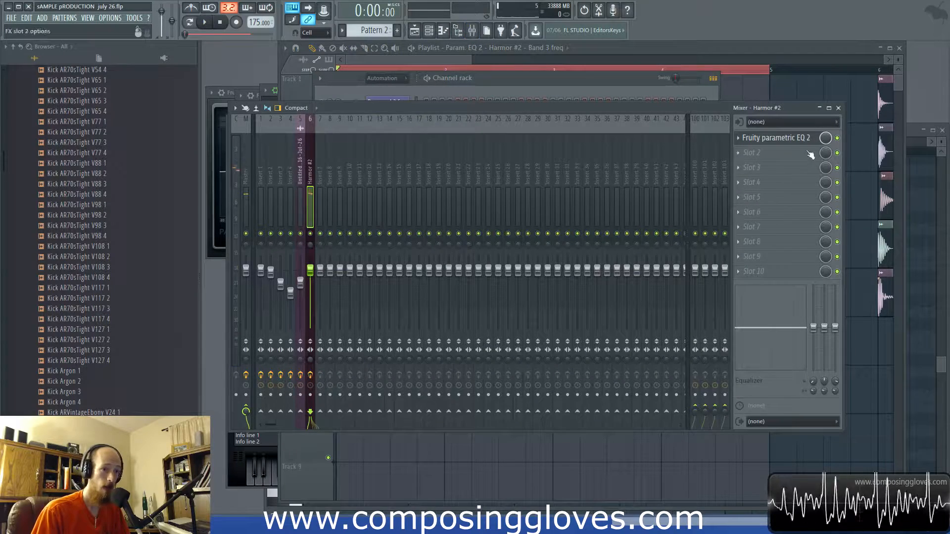
click(751, 152)
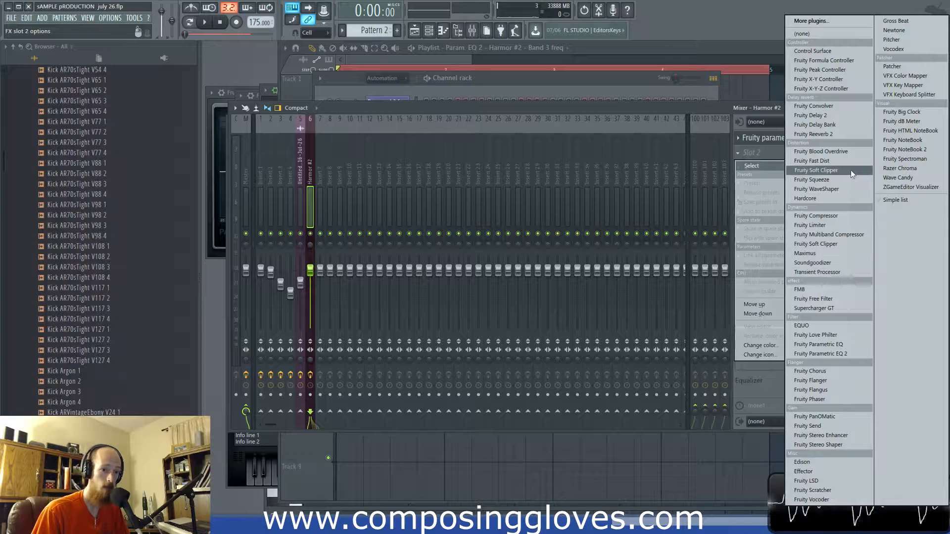
click(848, 189)
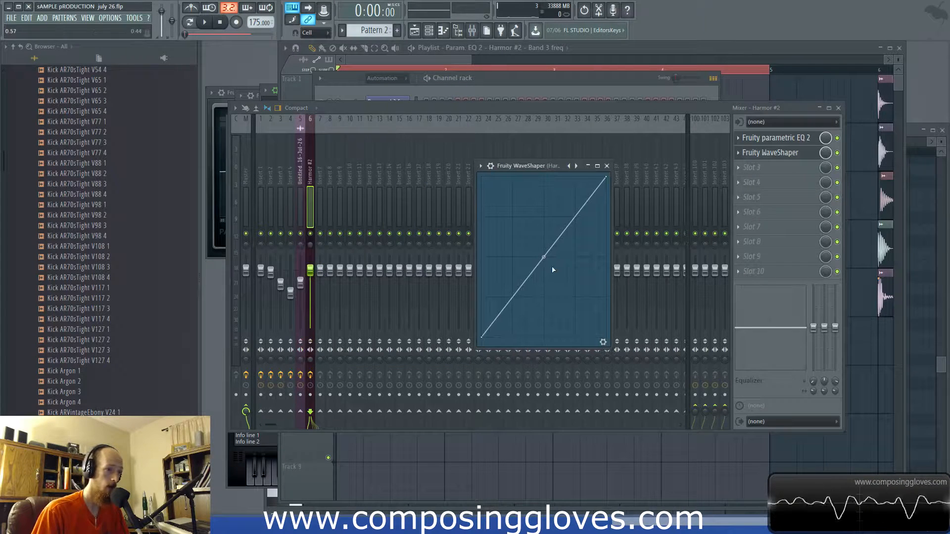
While the song plays, reshape the WaveShaper curve into a steep rise, a rounded dip and a final steep rise
key(space)
drag(545, 258, 545, 212)
right_click(498, 267)
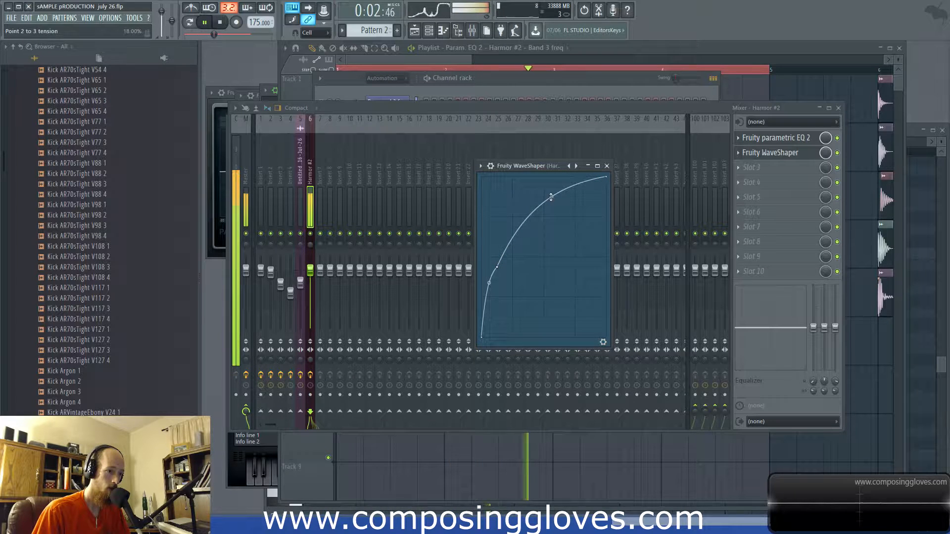
drag(552, 197, 548, 210)
right_click(508, 237)
right_click(576, 257)
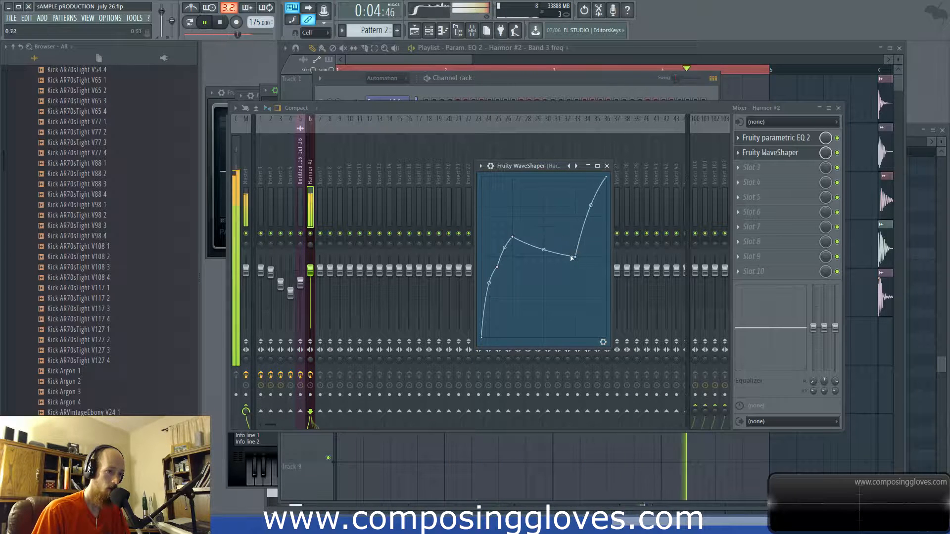
drag(544, 251, 512, 227)
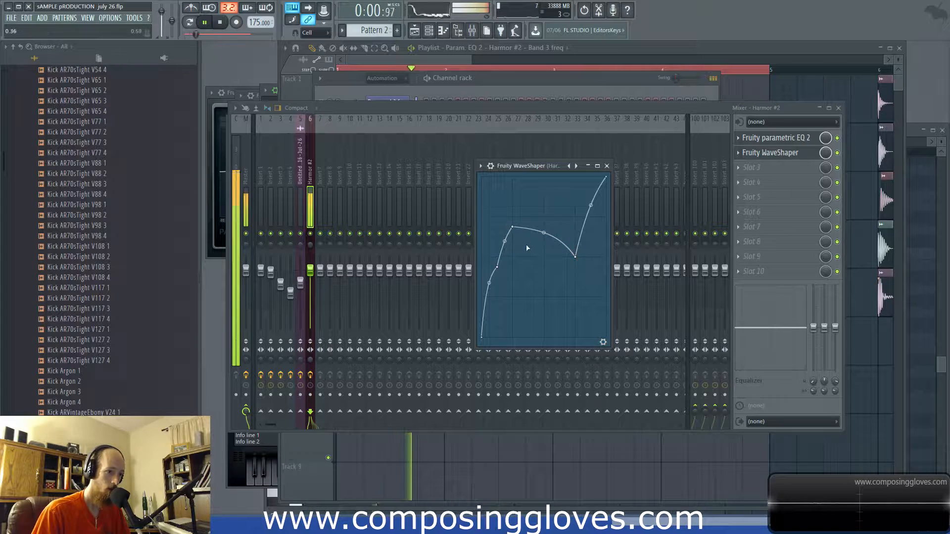
key(space)
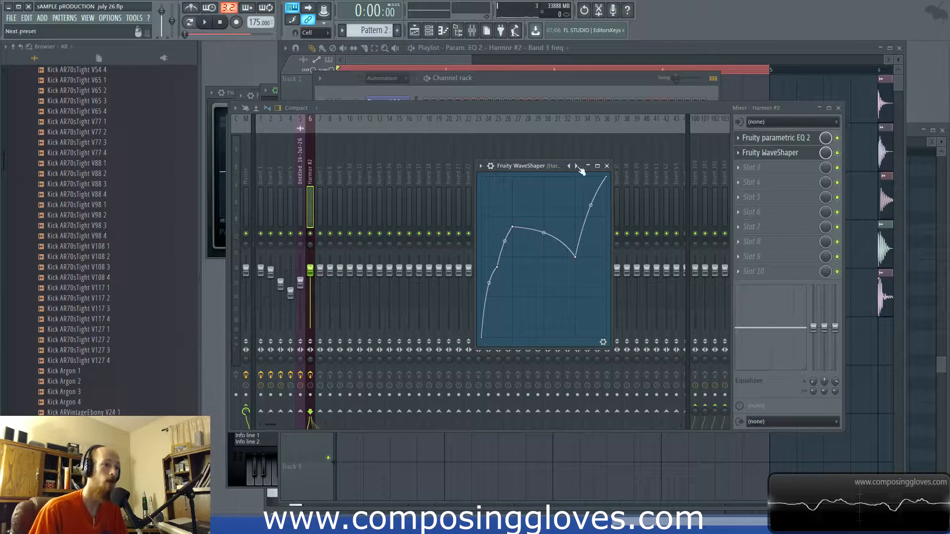
Reposition the WaveShaper window, look at its mix and oversample settings, and play the song
drag(527, 164, 556, 150)
click(632, 327)
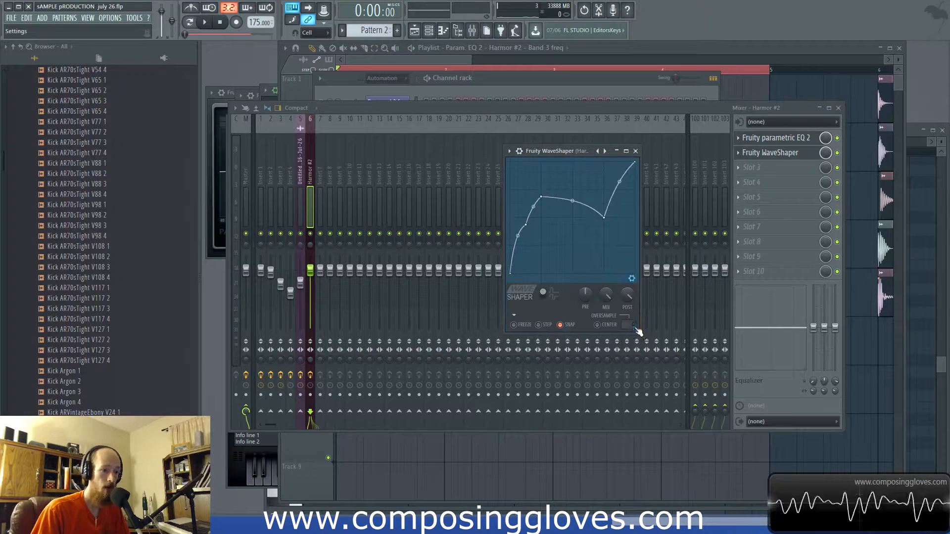
click(632, 278)
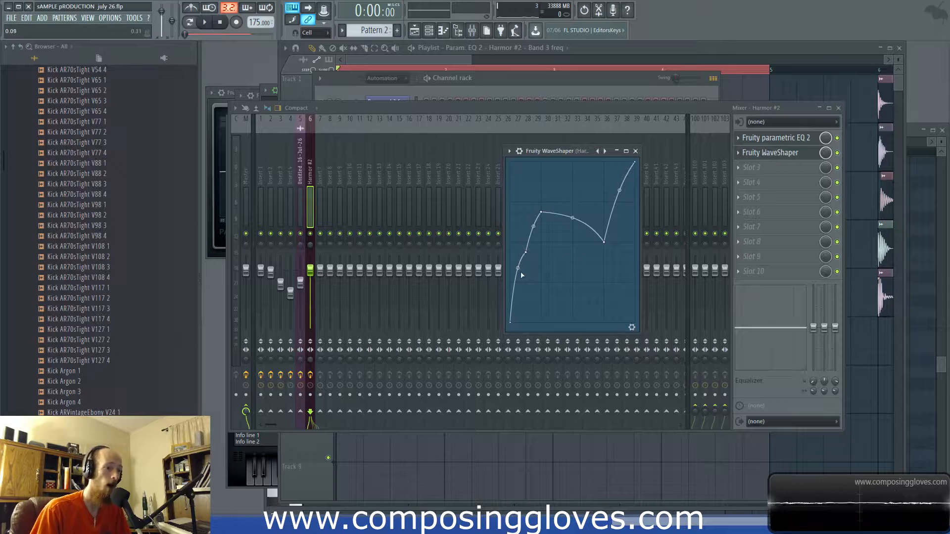
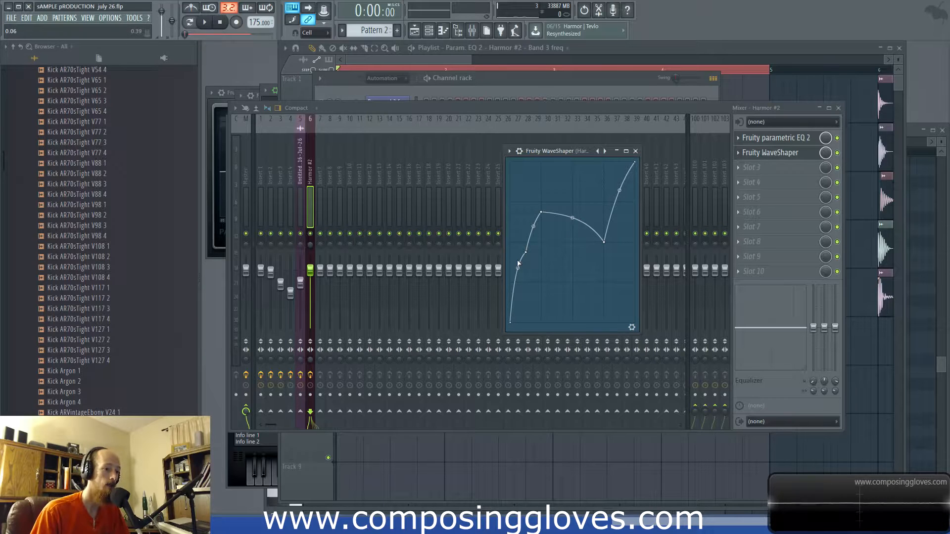
key(space)
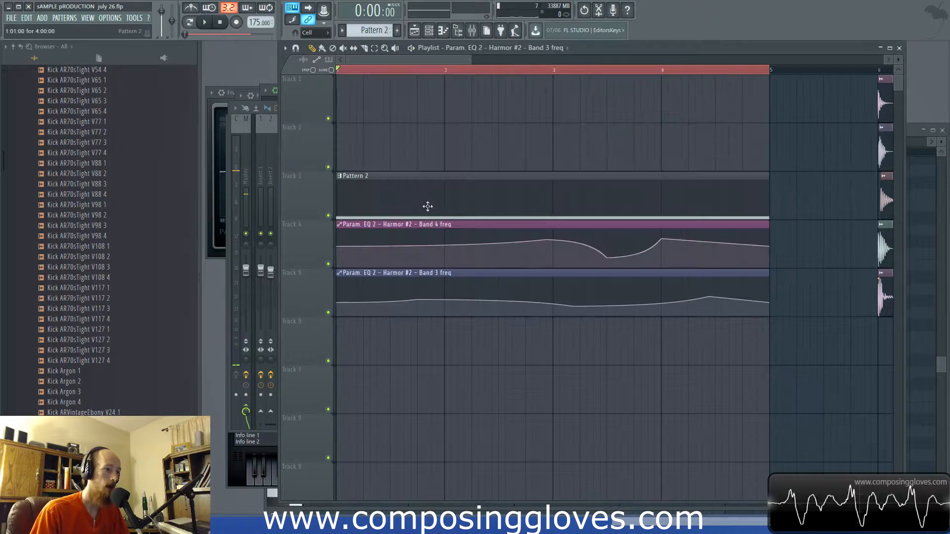
Open Harmor #2's piano roll, check the long Pattern 2 note with the song playing and return to the playlist
key(F7)
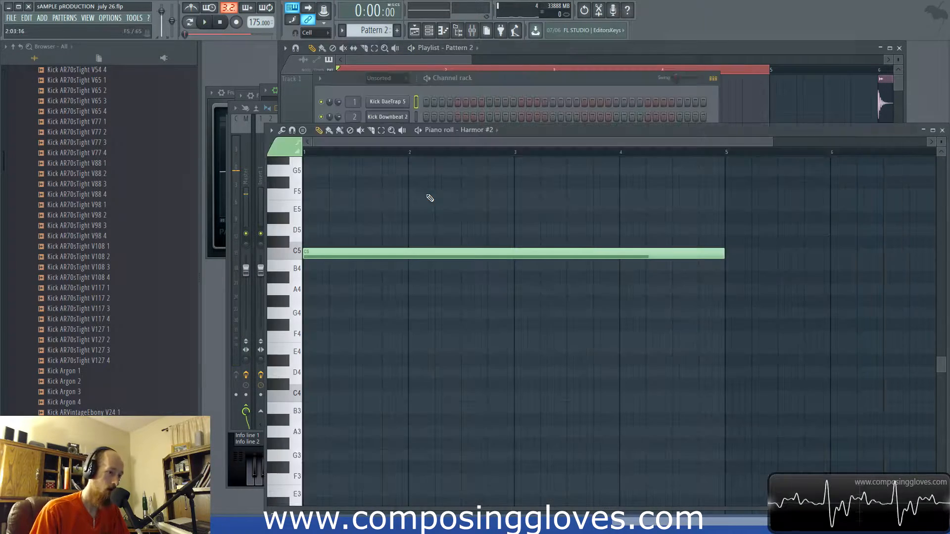
scroll(316, 264, down, 2)
mouse_move(322, 184)
mouse_down()
mouse_move(310, 327)
mouse_move(334, 278)
mouse_move(320, 183)
mouse_up()
key(space)
key(space)
scroll(371, 257, up, 3)
click(426, 60)
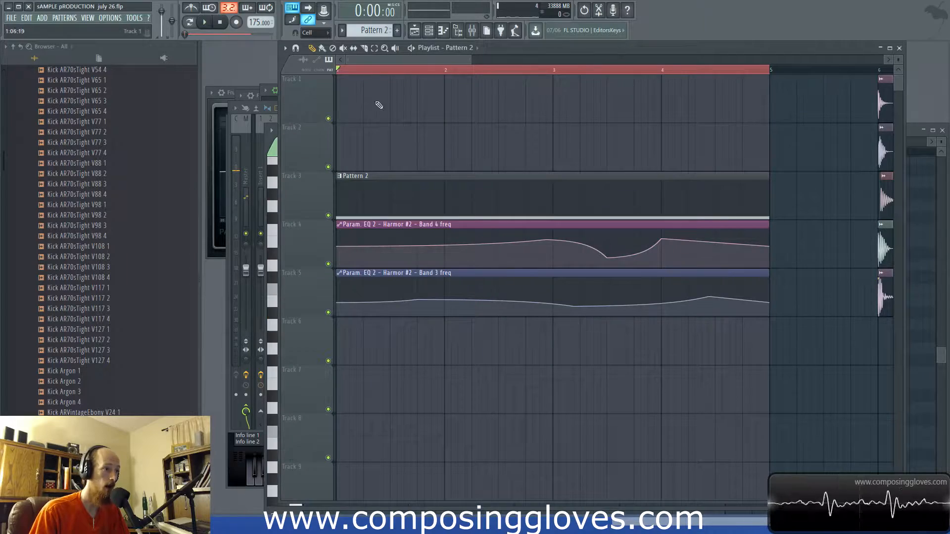
Select the Master mixer track, open its Fruity Limiter and move the limiter window out of the way
scroll(645, 152, down, 3)
key(F6)
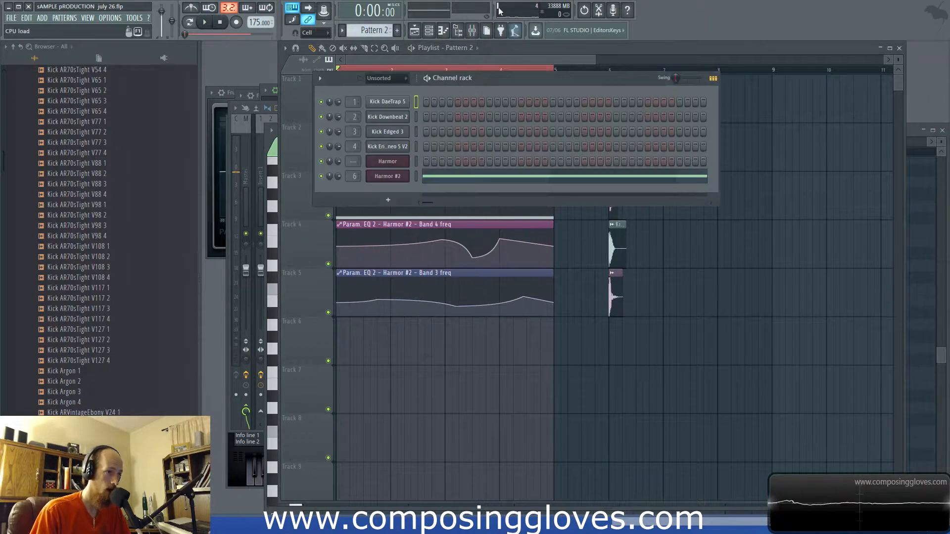
click(472, 30)
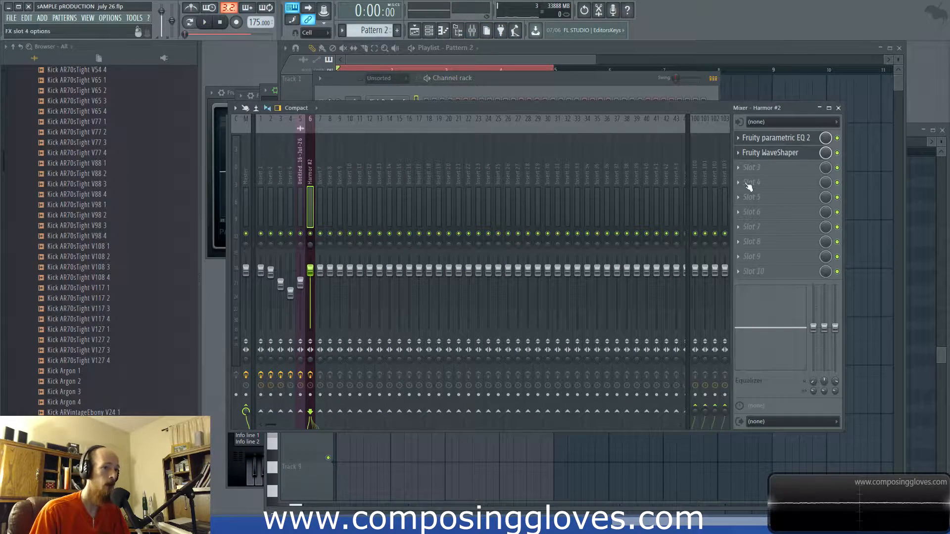
click(759, 196)
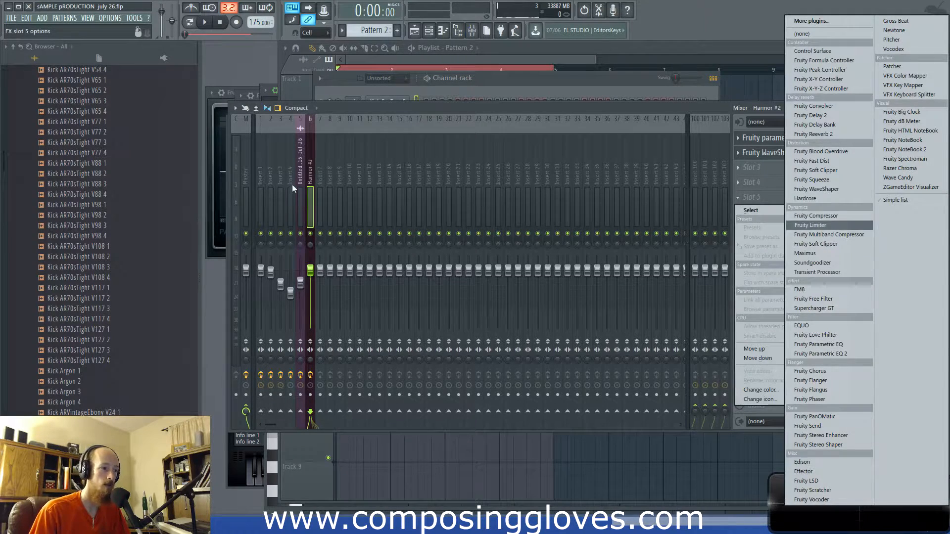
click(247, 168)
click(248, 186)
click(802, 142)
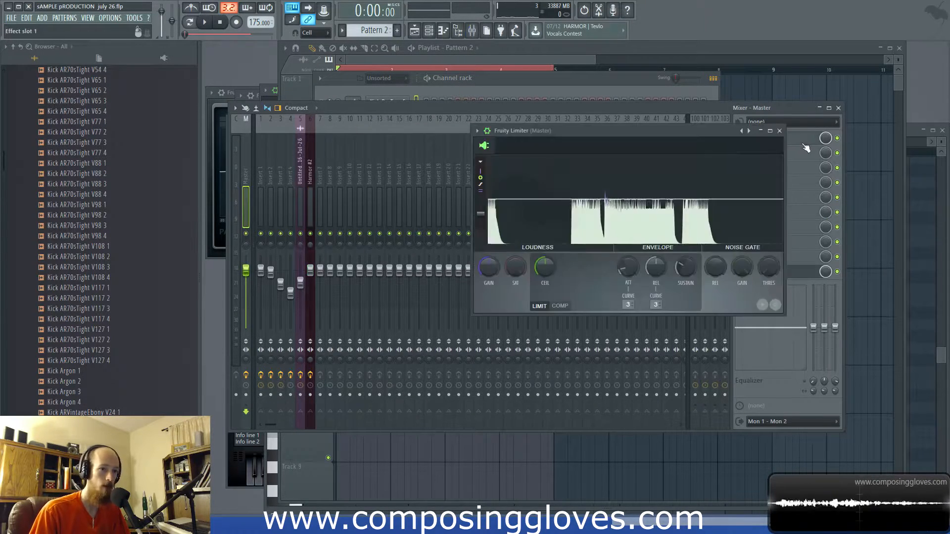
click(799, 143)
drag(684, 131, 741, 268)
Open Edison on the Master track, clear its old audio and record a new pass of the song
click(790, 139)
click(788, 141)
click(787, 141)
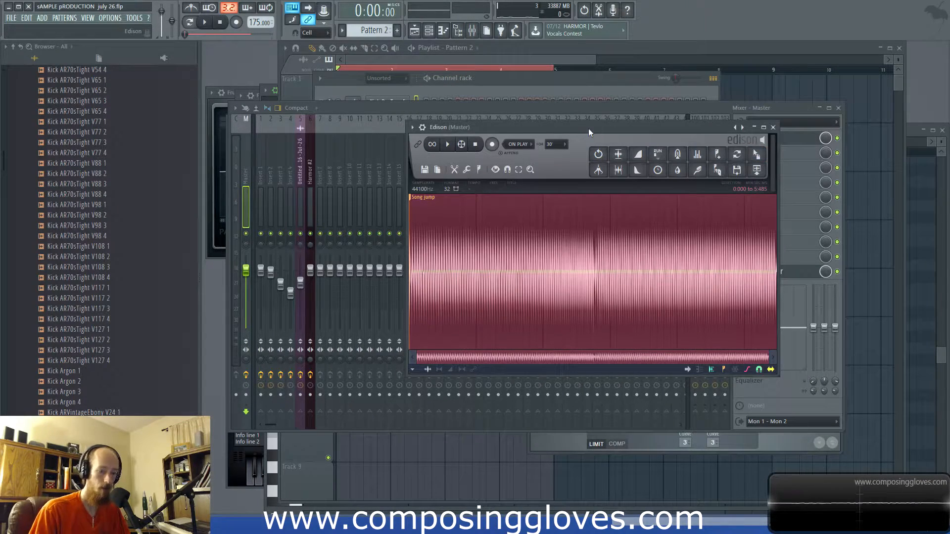
key(Delete)
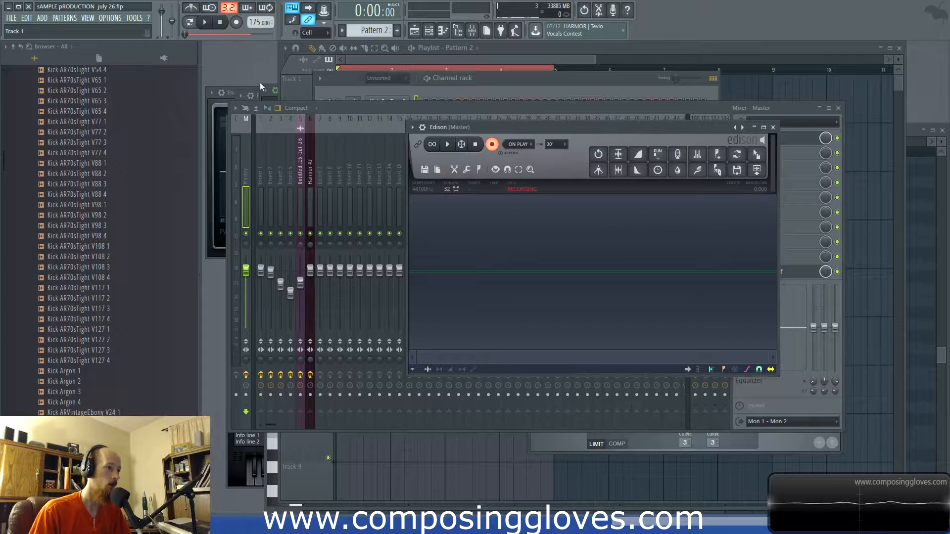
click(204, 24)
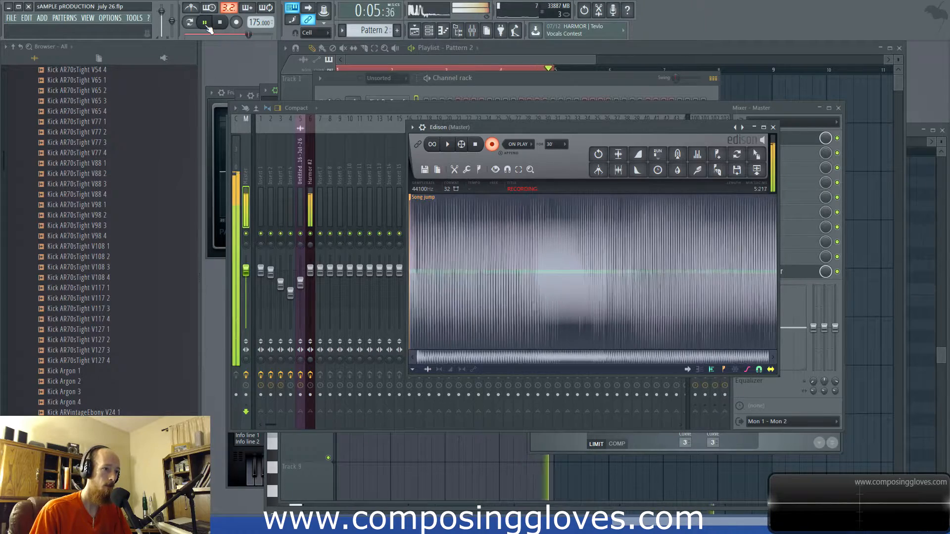
click(207, 25)
drag(525, 129, 517, 134)
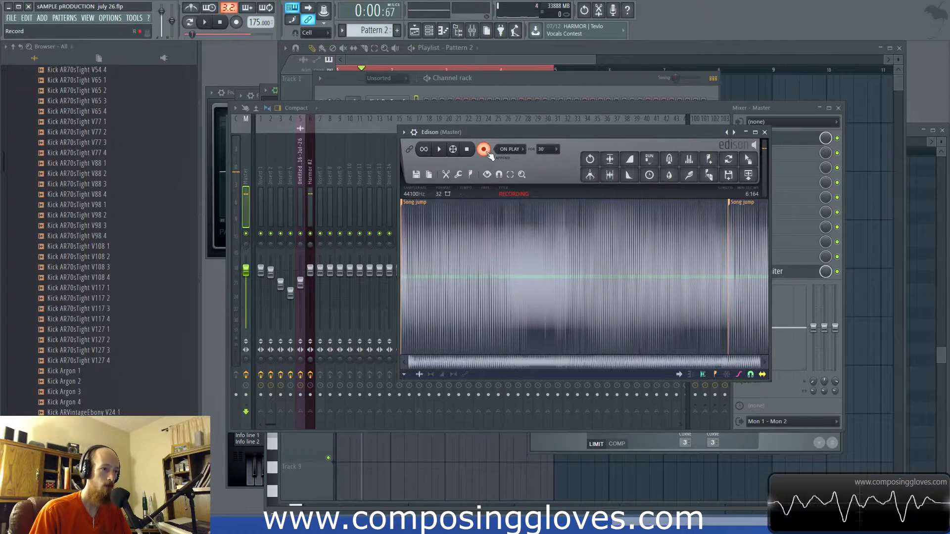
click(486, 151)
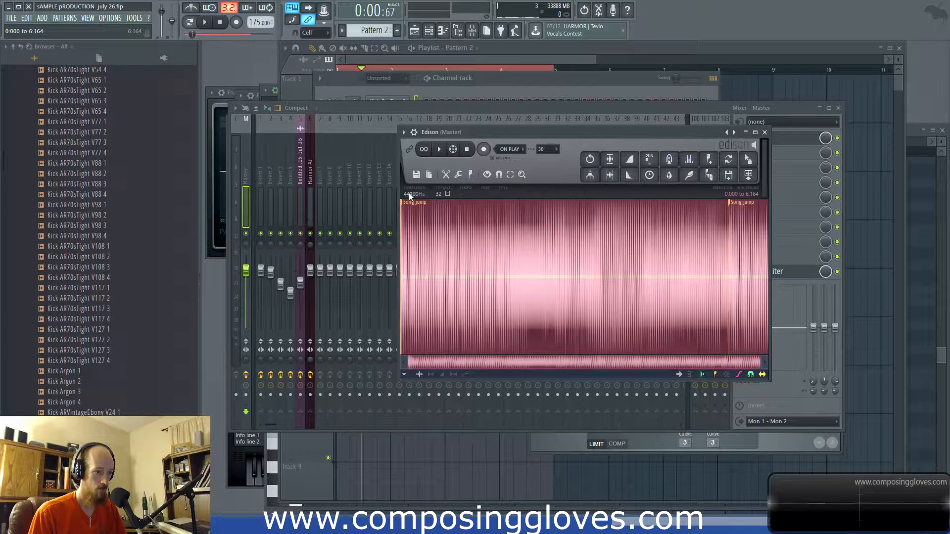
Trim the Edison take to the audio before its second song jump marker and place it on playlist Track 1 at bar 10
key(ctrl+c)
key(ctrl+a)
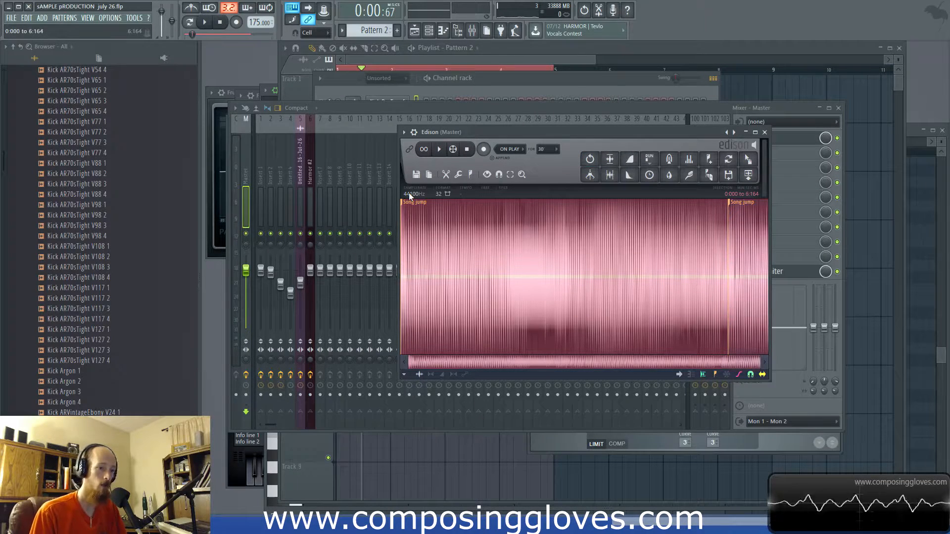
key(Delete)
key(ctrl+v)
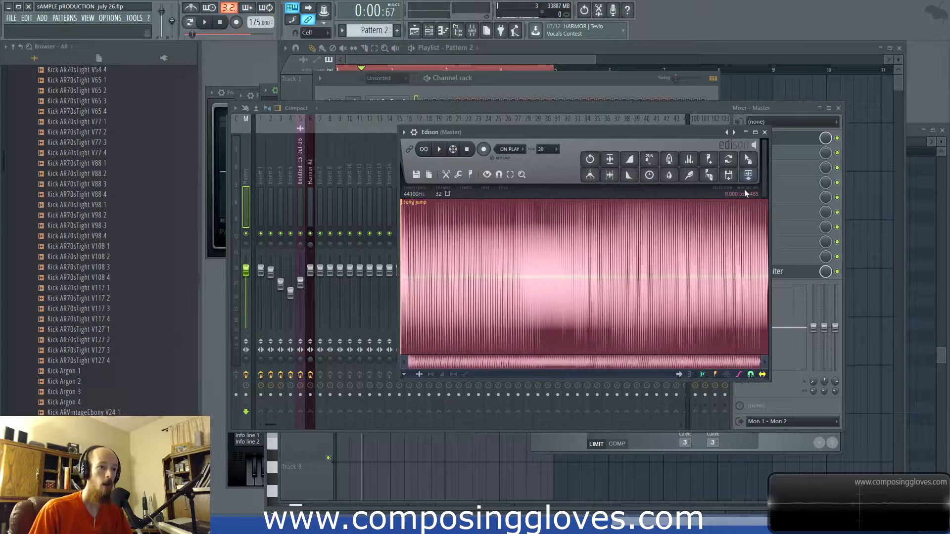
drag(749, 161, 835, 101)
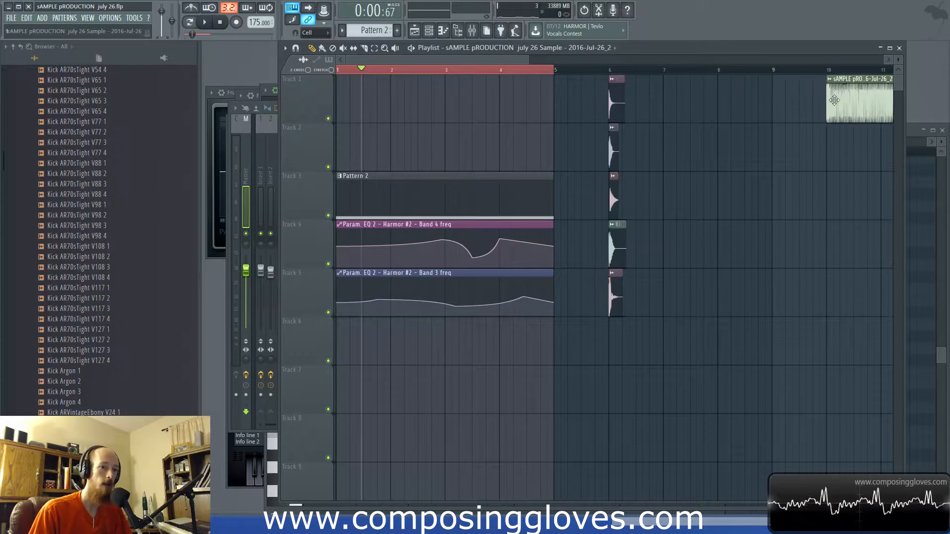
Open Harmor #2 from the Pattern 2 clip and play the song to review the bass
double_click(438, 203)
click(352, 79)
click(400, 177)
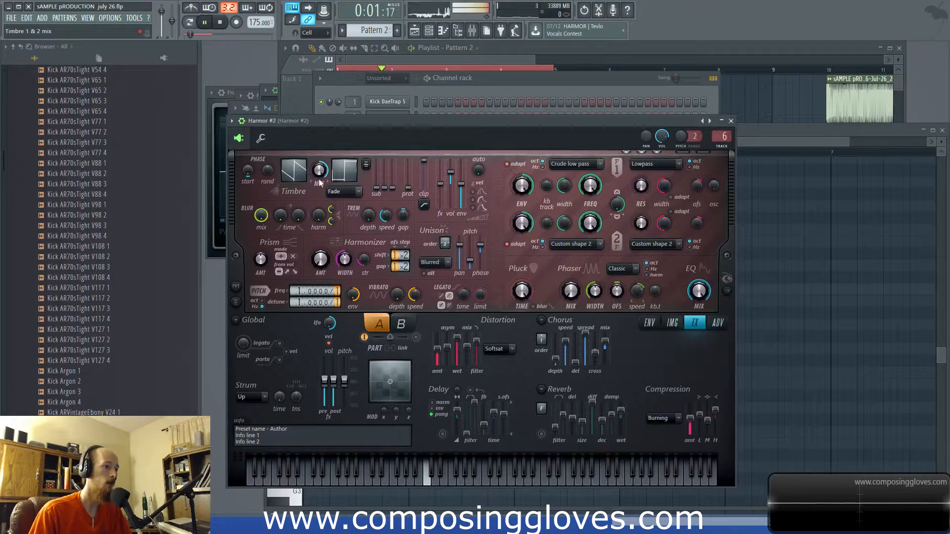
key(space)
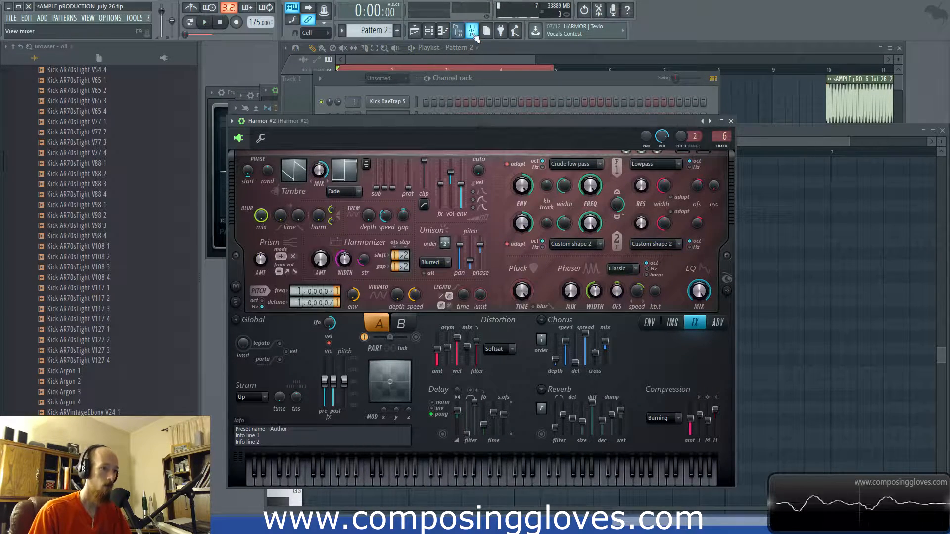
Add a Fruity parametric EQ 2 to slot 5 of the Harmor #2 mixer track
click(473, 31)
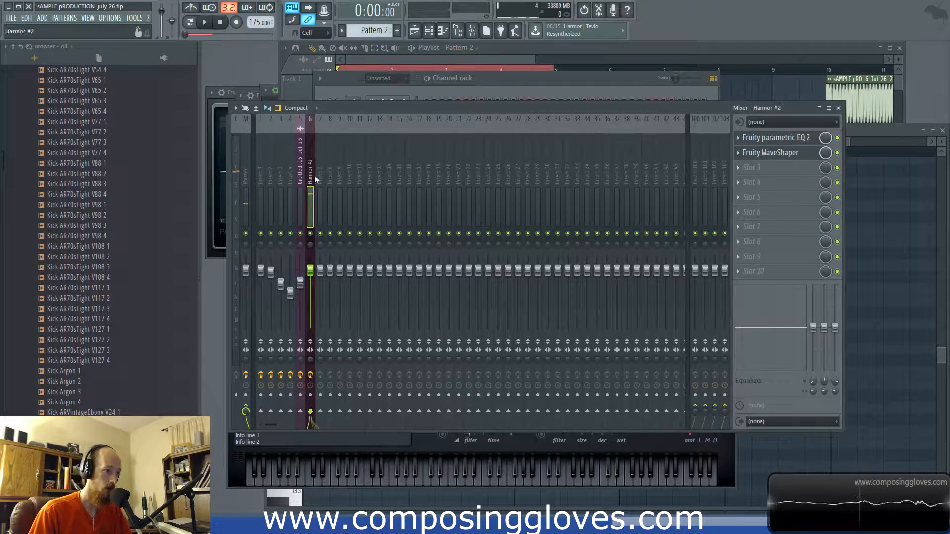
click(753, 197)
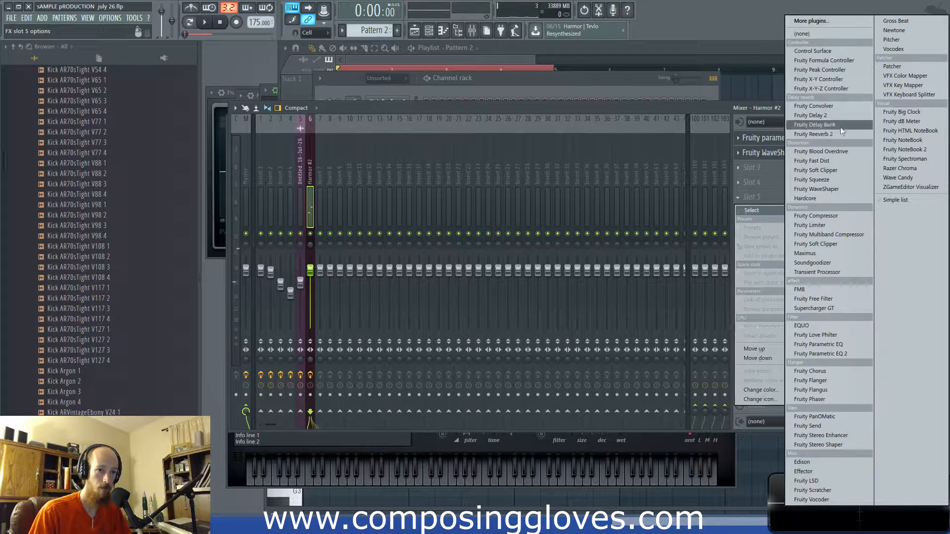
click(820, 354)
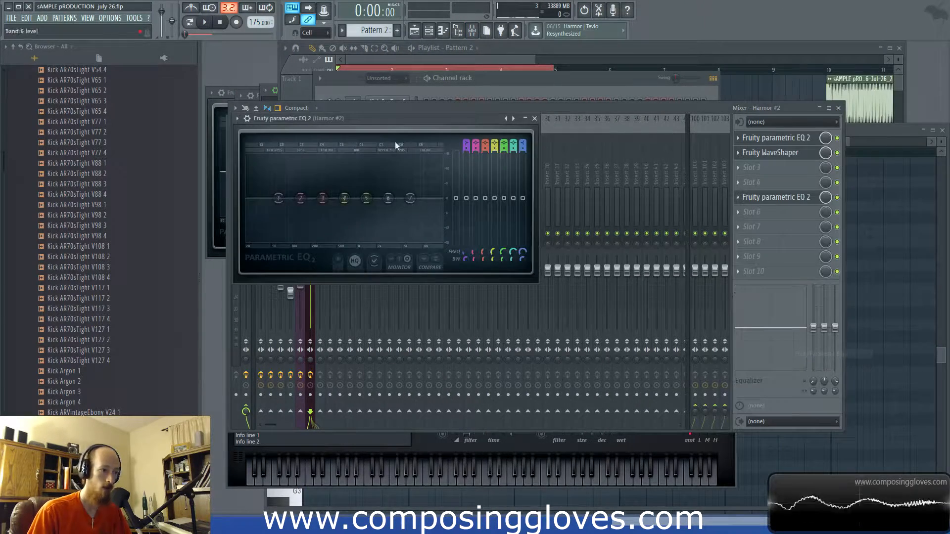
Make band 4 of the new EQ a band pass at about 568 Hz and boost bands 2 and 5 in the upper frequencies
right_click(346, 198)
mouse_move(367, 224)
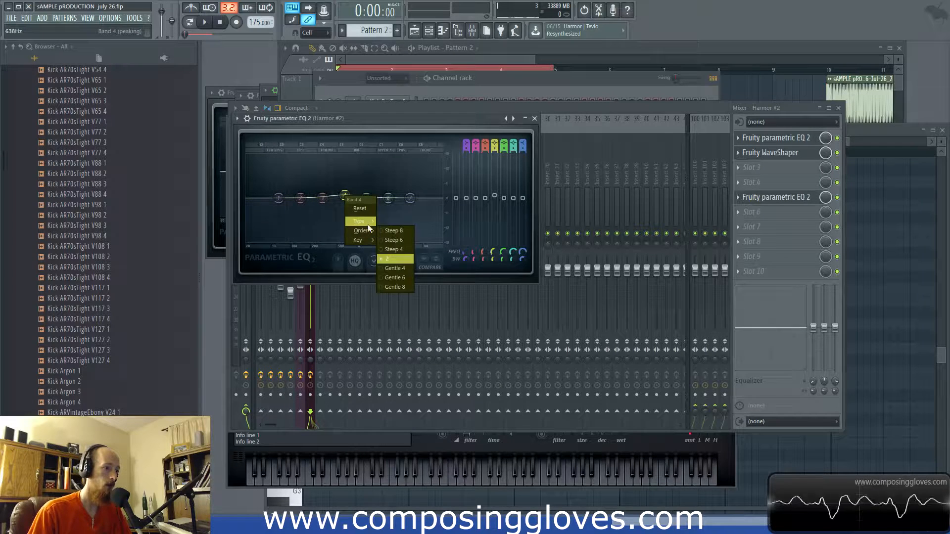
click(403, 259)
right_click(346, 200)
mouse_move(373, 232)
click(414, 244)
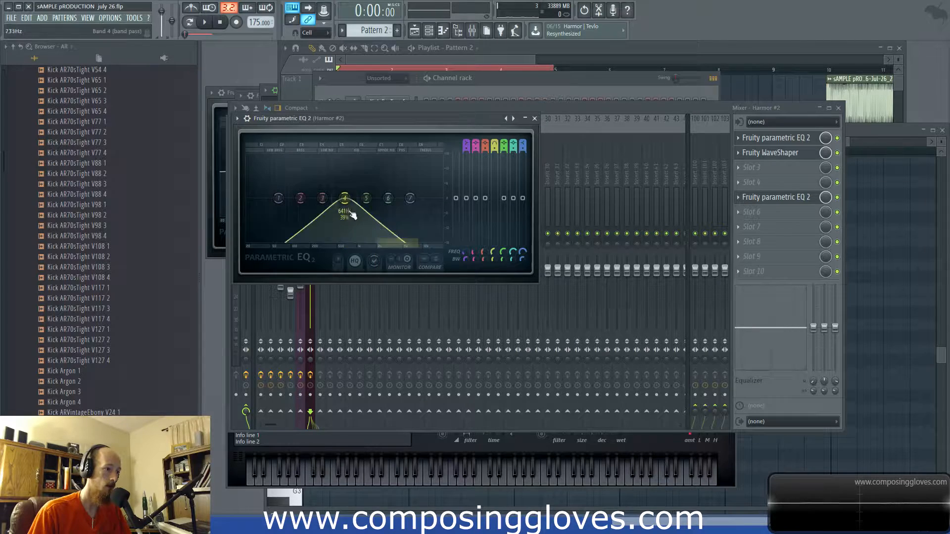
drag(345, 199, 403, 174)
drag(312, 204, 343, 199)
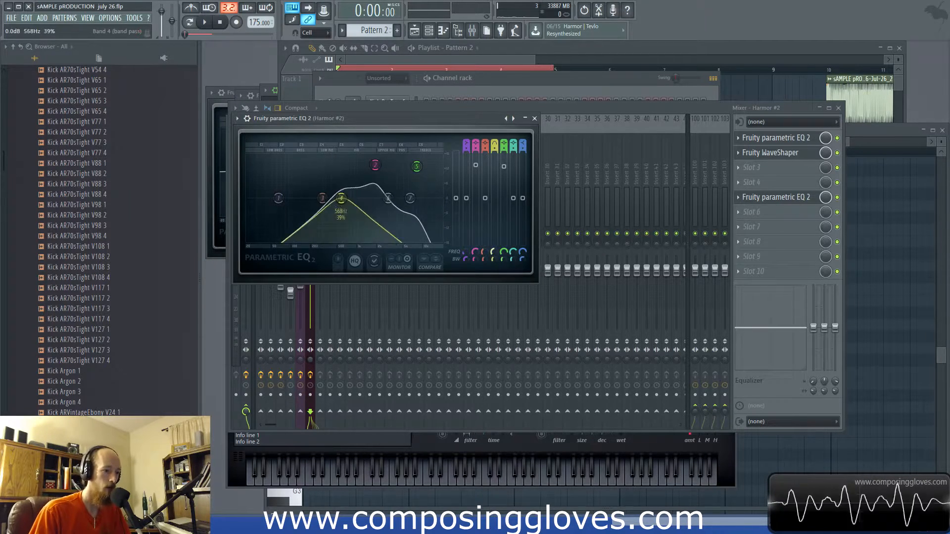
Automate the new EQ's band 4 frequency with a clip on Track 6 and name that track Band pass automation
right_click(494, 256)
click(533, 318)
click(497, 59)
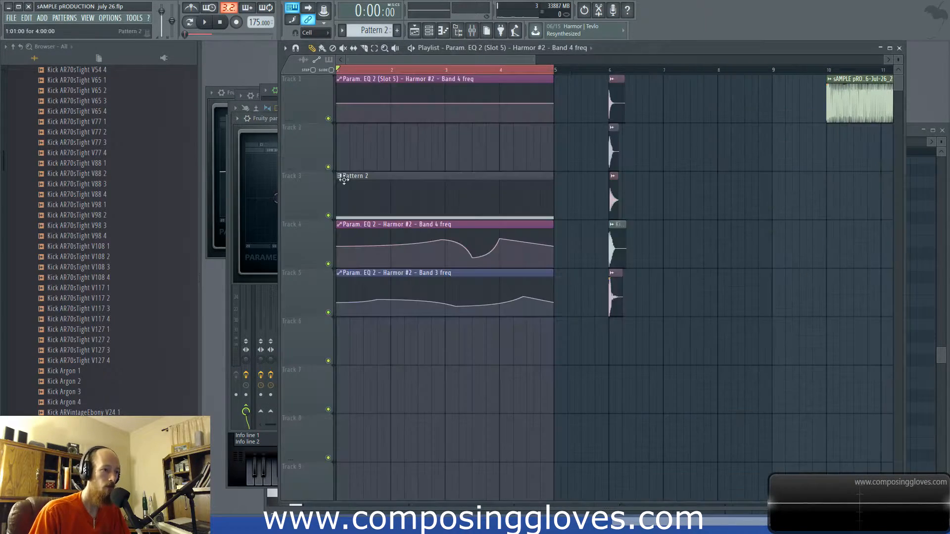
drag(362, 88, 302, 338)
double_click(294, 329)
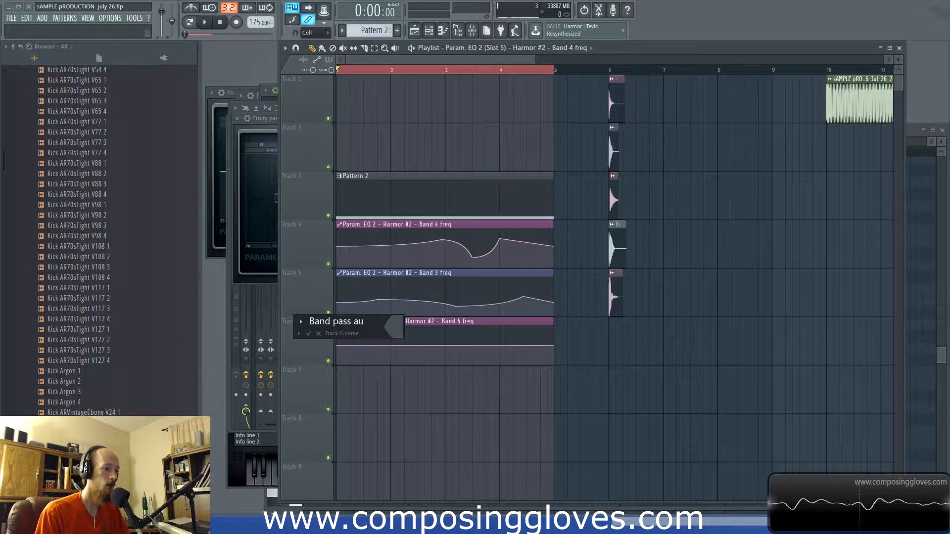
key(Return)
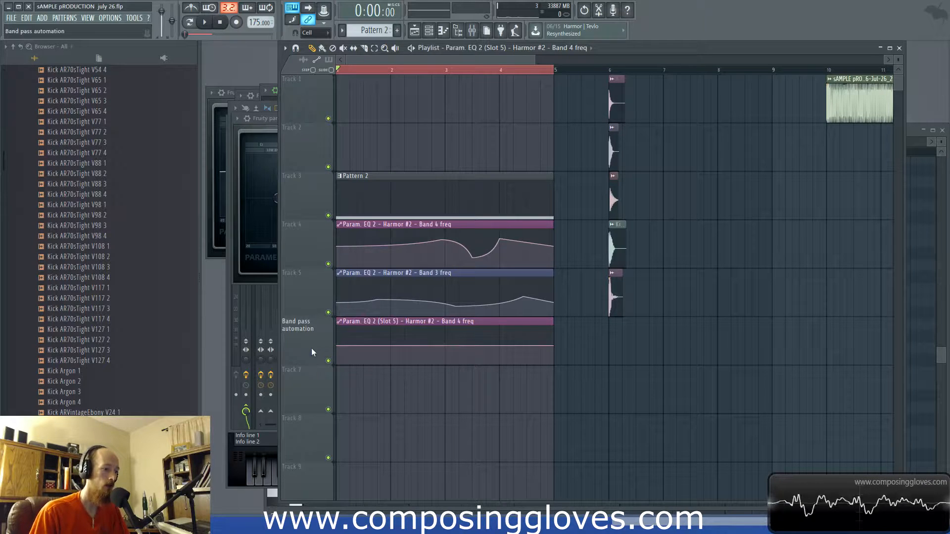
Shape a small curved peak early in bar 1 of the band pass automation and audition it
ctrl+right_click(364, 360)
drag(366, 349, 384, 372)
key(space)
key(space)
key(space)
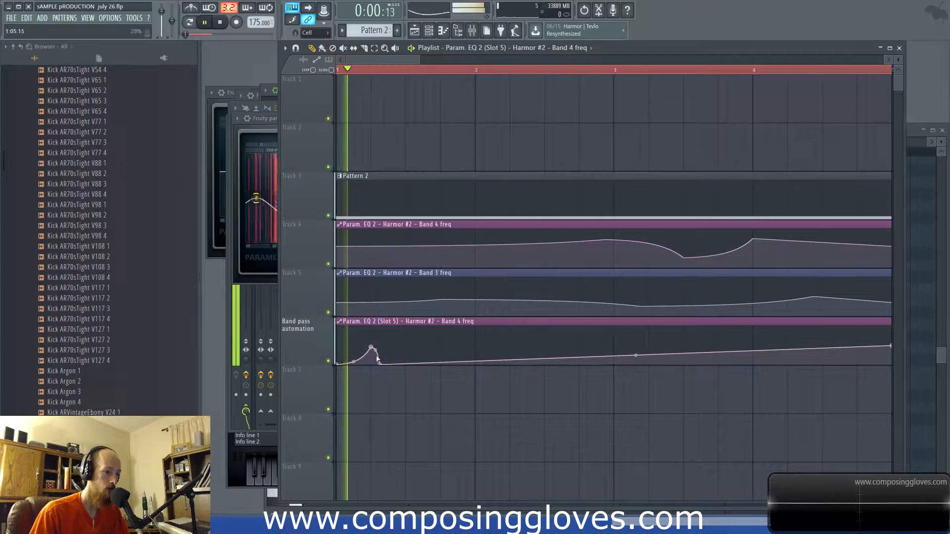
Add a tall curved peak midway through bar 1 and a medium one at bar 2 of the band pass automation, and audition them
key(space)
key(space)
key(space)
drag(421, 363, 475, 346)
click(510, 365)
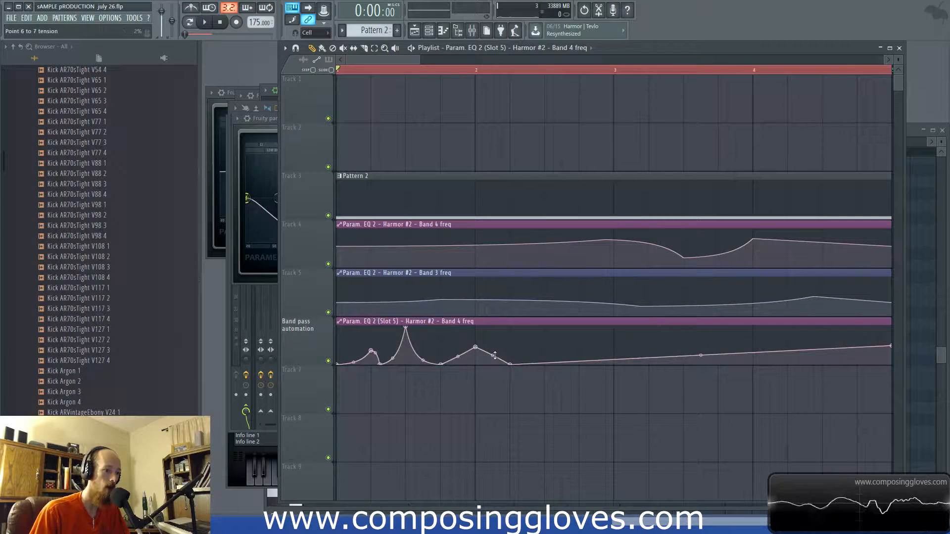
key(space)
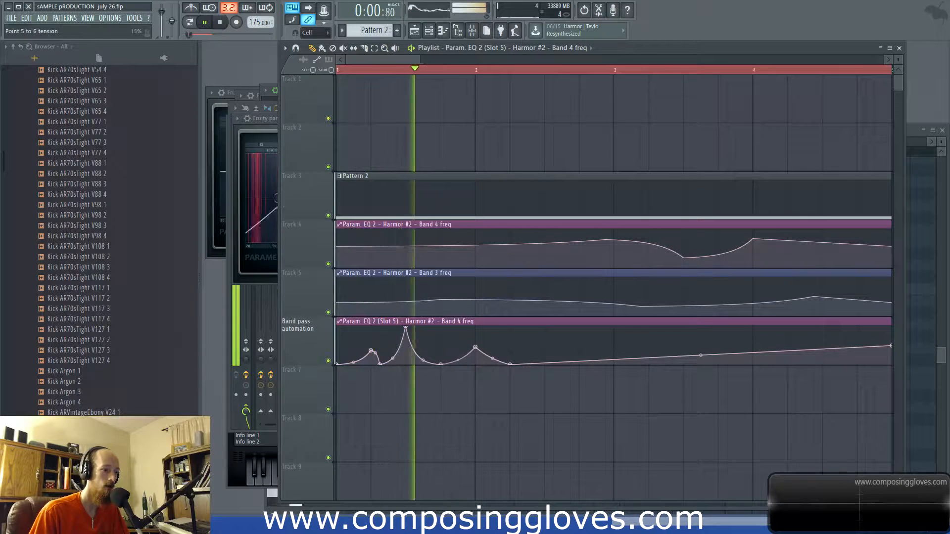
Draw a long rise to a peak at bar 3 of the band pass automation, followed by four rapid full-height spikes
drag(604, 354, 601, 338)
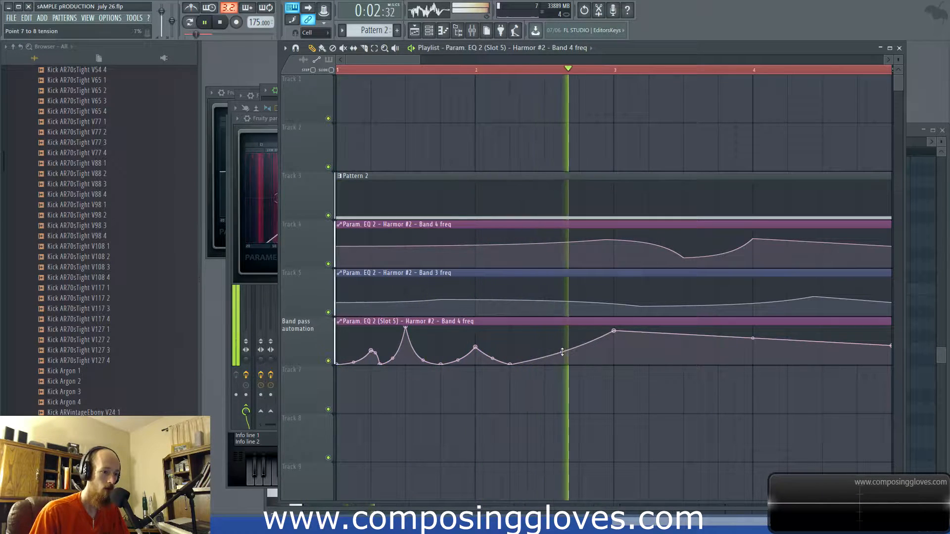
key(space)
drag(656, 349, 671, 375)
click(675, 354)
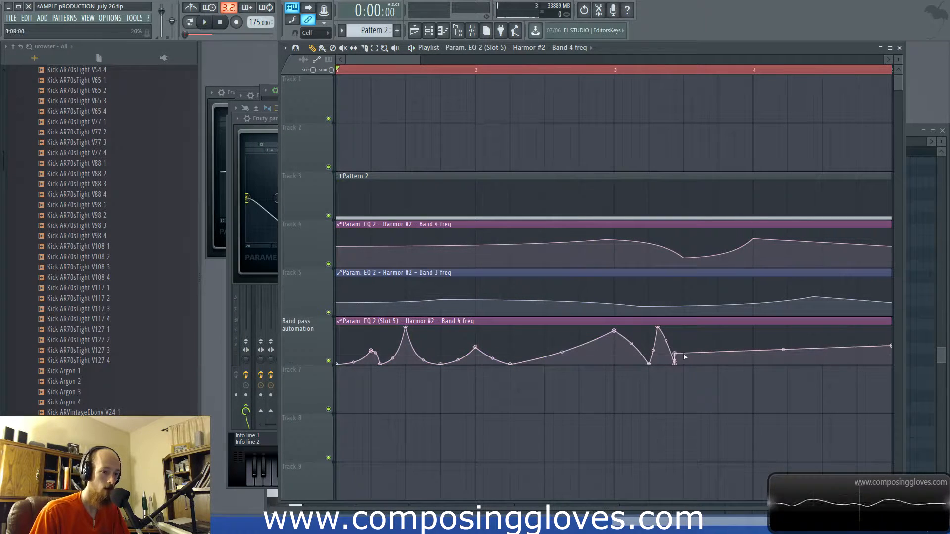
drag(674, 354, 697, 320)
drag(704, 344, 713, 321)
right_click(714, 348)
right_click(716, 349)
key(ctrl+z)
right_click(720, 363)
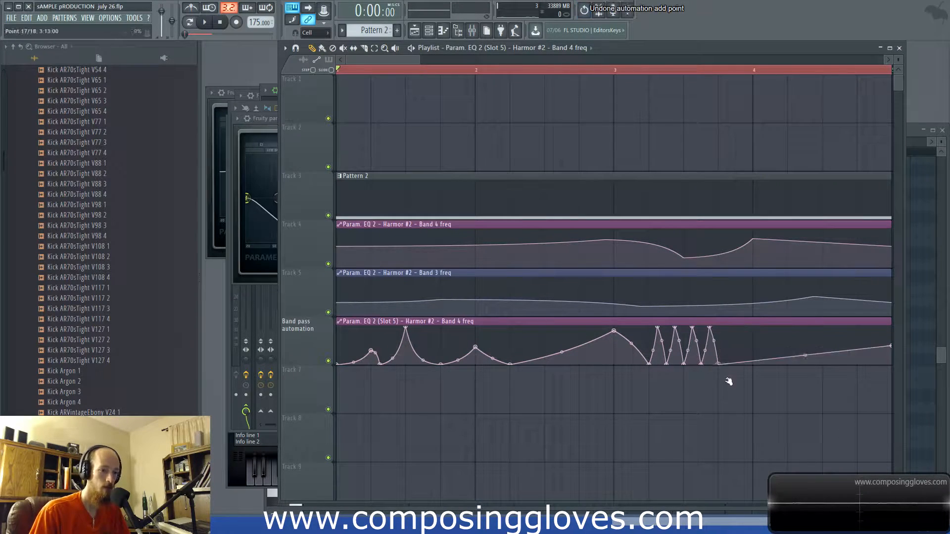
Play the song and hold the band pass automation at its minimum from the last spike to bar 4
key(space)
drag(703, 349, 560, 350)
right_click(619, 357)
mouse_move(619, 357)
mouse_down()
mouse_move(627, 367)
mouse_move(609, 371)
mouse_up()
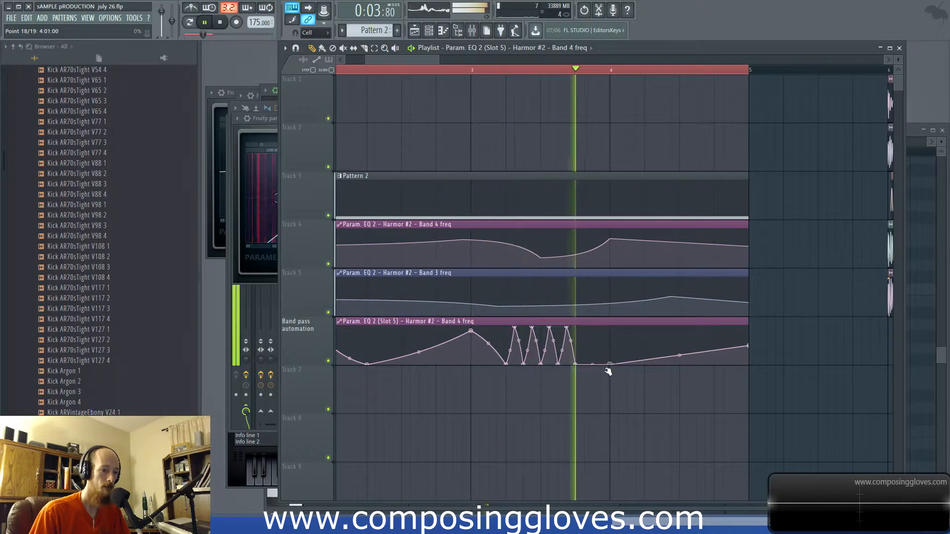
key(space)
Add a run of tight sawtooth spikes, jumping to maximum and falling to minimum, from bar 4 of the band pass automation
right_click(616, 329)
right_click(624, 365)
right_click(622, 328)
right_click(632, 365)
scroll(630, 365, up, 1)
scroll(630, 365, up, 3)
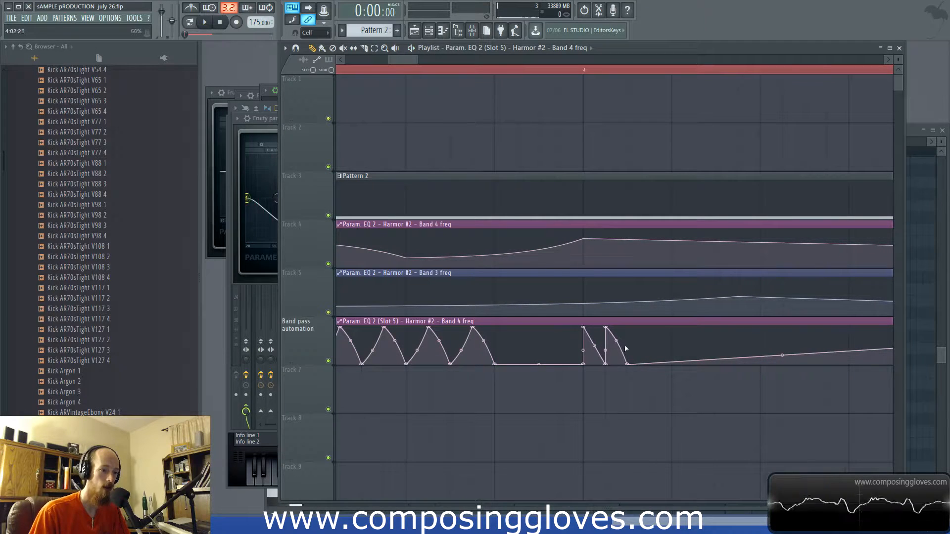
right_click(632, 326)
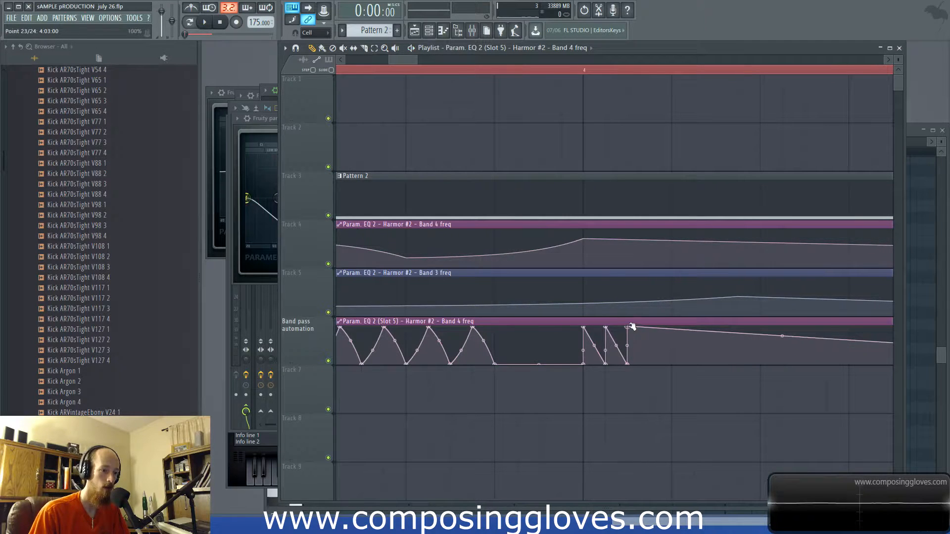
right_click(651, 365)
key(ctrl+z)
right_click(661, 364)
right_click(651, 326)
right_click(671, 365)
Finish the band pass automation with two broader peaks between the sawtooth run and bar 5
scroll(678, 381, down, 3)
drag(736, 358, 759, 327)
right_click(698, 338)
right_click(707, 338)
right_click(719, 365)
scroll(391, 205, down, 5)
With the song playing, lower band 2 slightly, raise band 3 and move band 6 to a low-frequency cut in the slot 5 EQ
key(space)
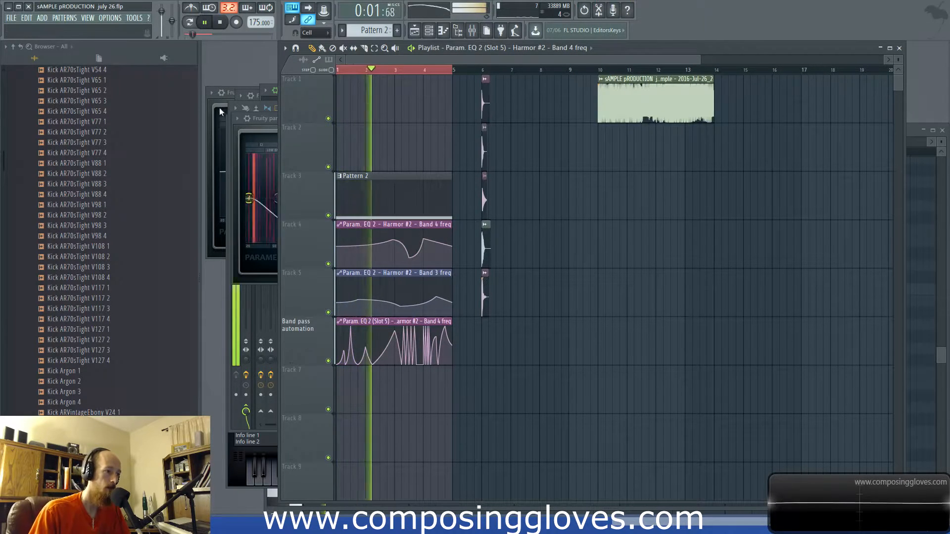
click(245, 149)
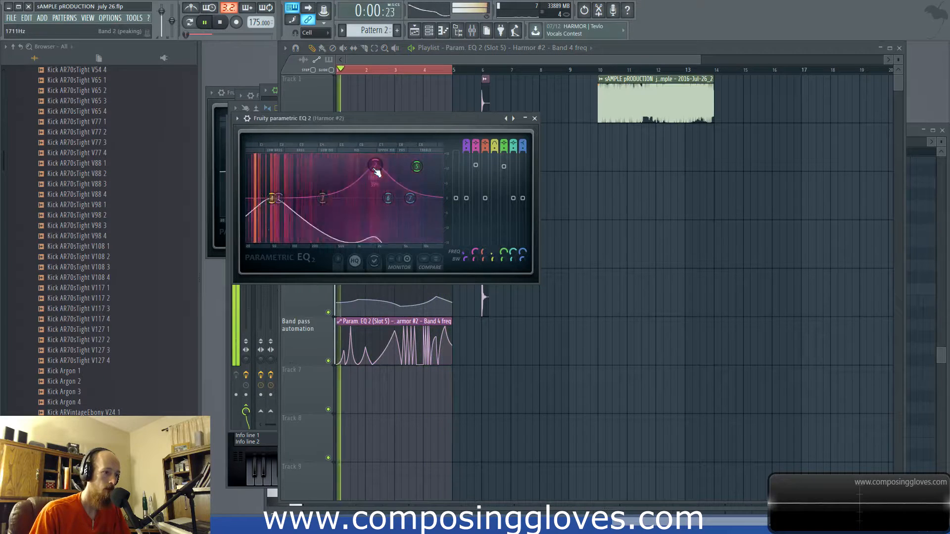
drag(376, 171, 282, 210)
Show all channels in the channel rack, open Harmor #2 and adjust its harmonizer strength and prism amount during playback
key(F6)
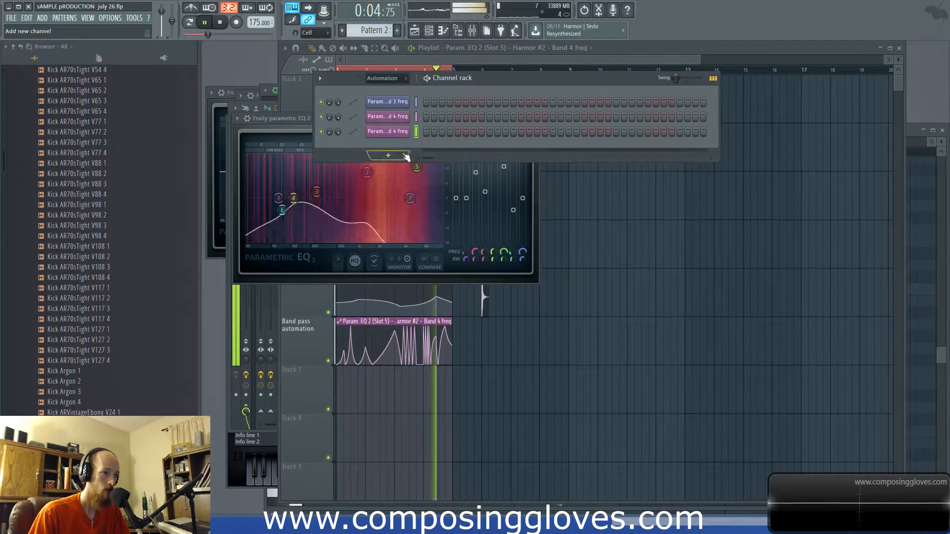
click(397, 79)
click(389, 89)
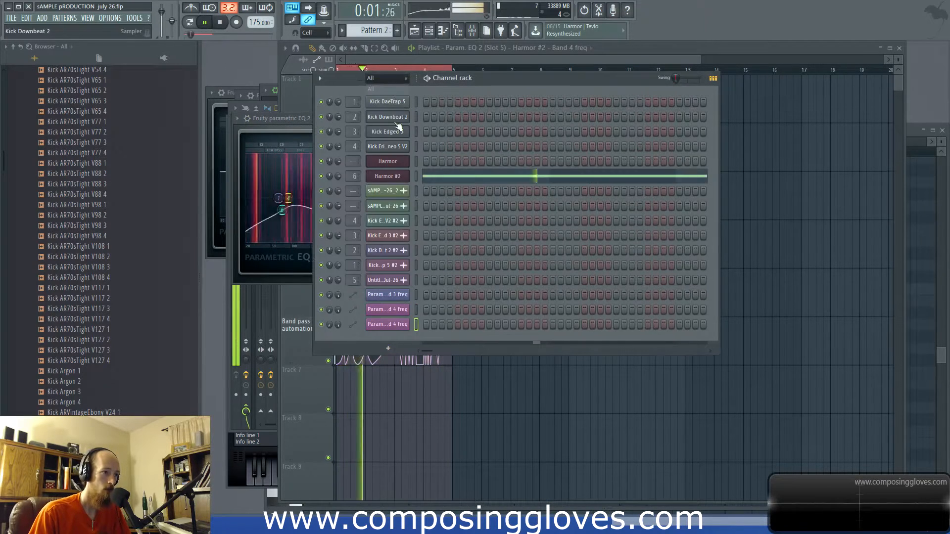
click(407, 177)
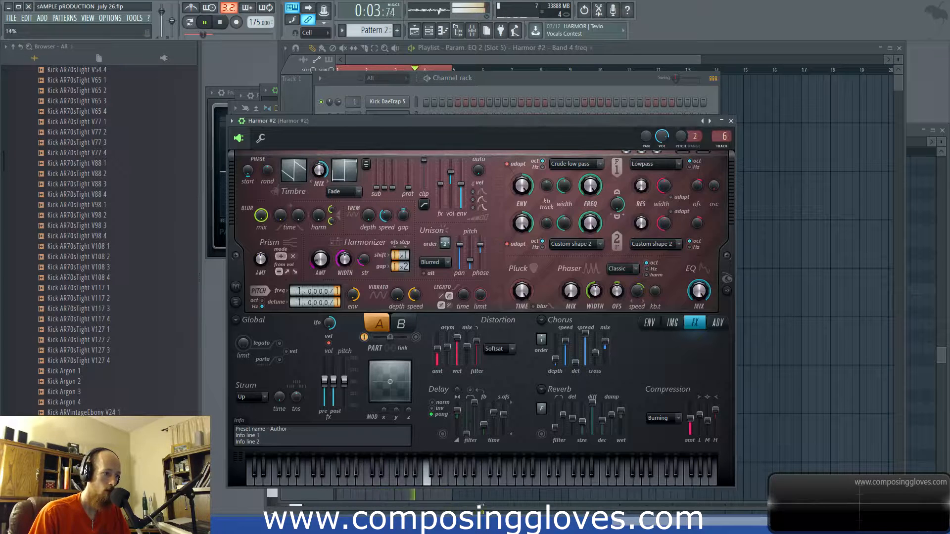
drag(364, 266, 363, 266)
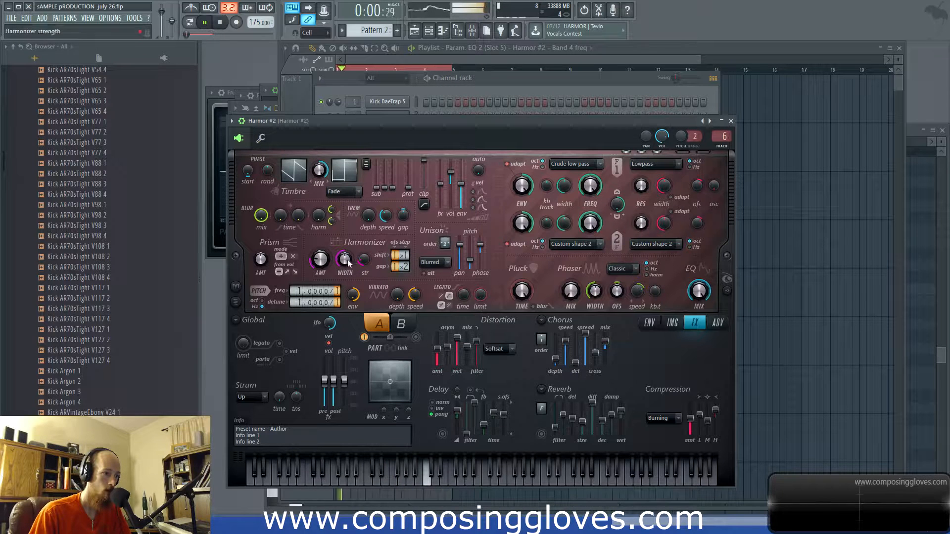
drag(264, 262, 265, 251)
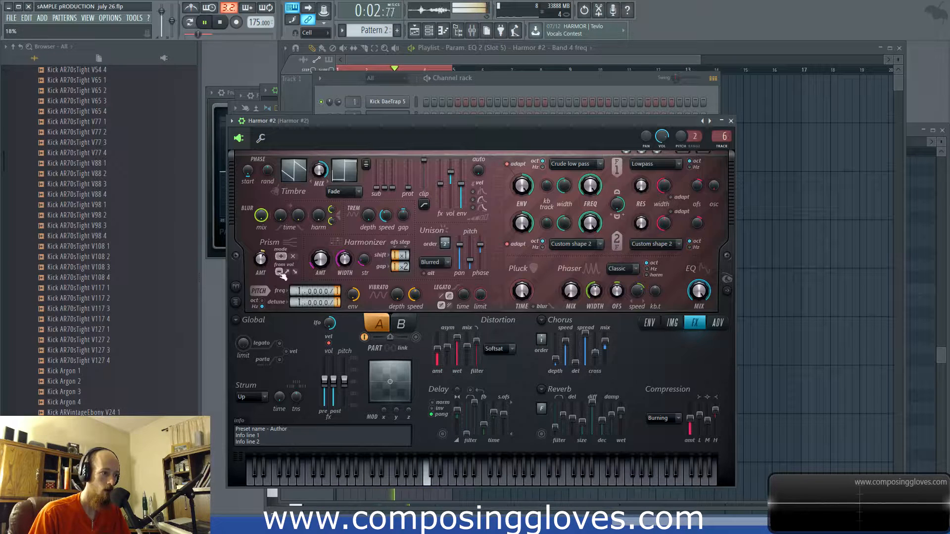
Stop playback, create an automation clip for Harmor #2's part A pitch frequency multiplier and place it on track 7 across bars 1 to 5
drag(298, 295, 301, 293)
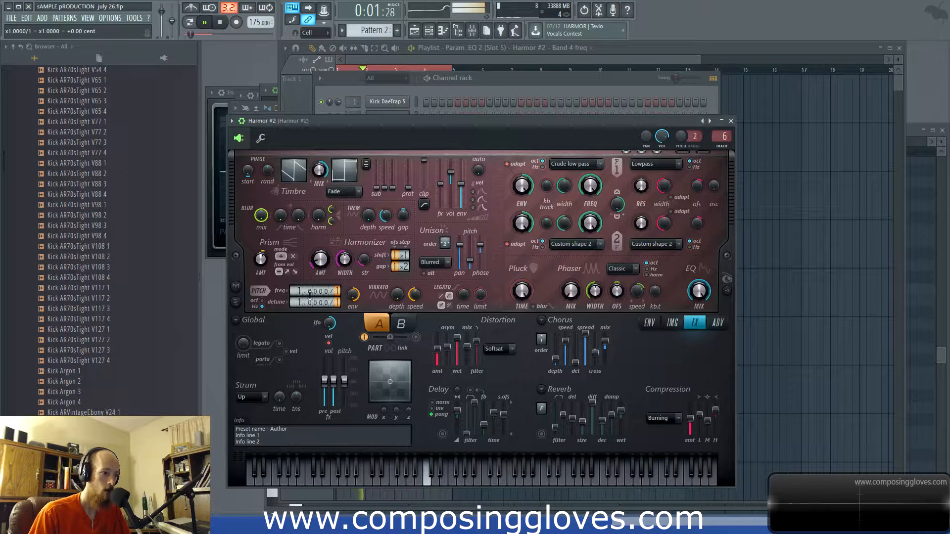
key(space)
right_click(303, 292)
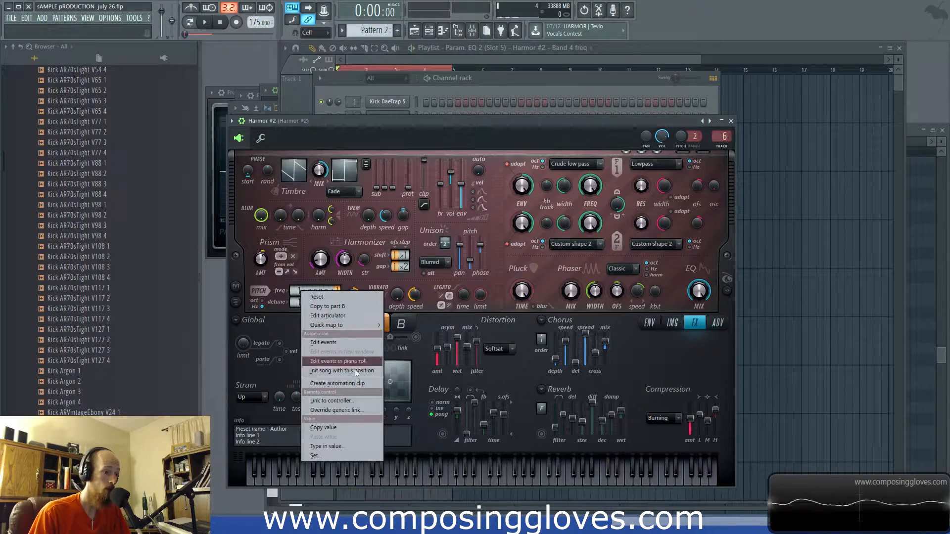
click(289, 300)
right_click(313, 291)
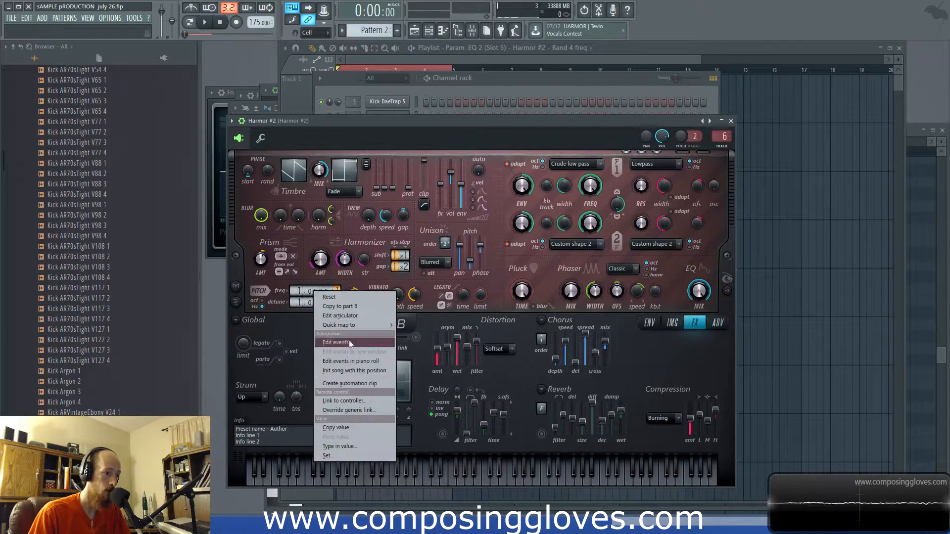
click(359, 385)
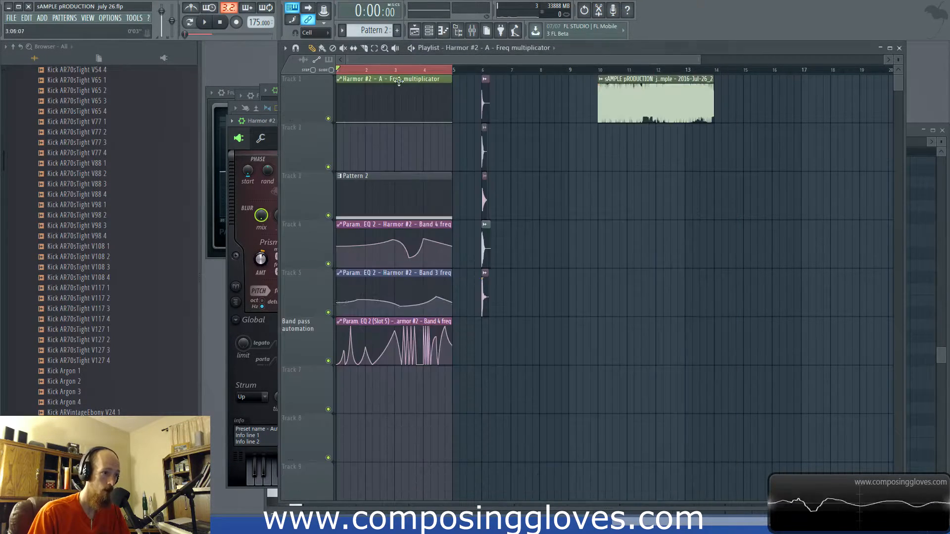
drag(372, 245, 612, 208)
scroll(371, 116, up, 4)
drag(392, 79, 258, 353)
scroll(435, 416, down, 3)
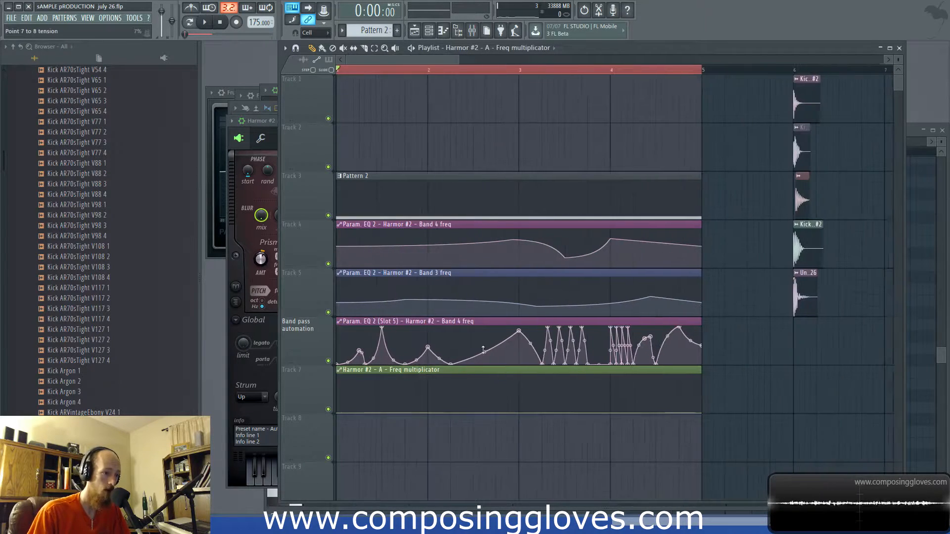
Add points forming a short rise to about 14% at bar 3 in the frequency multiplier automation, and audition it
drag(509, 410, 525, 437)
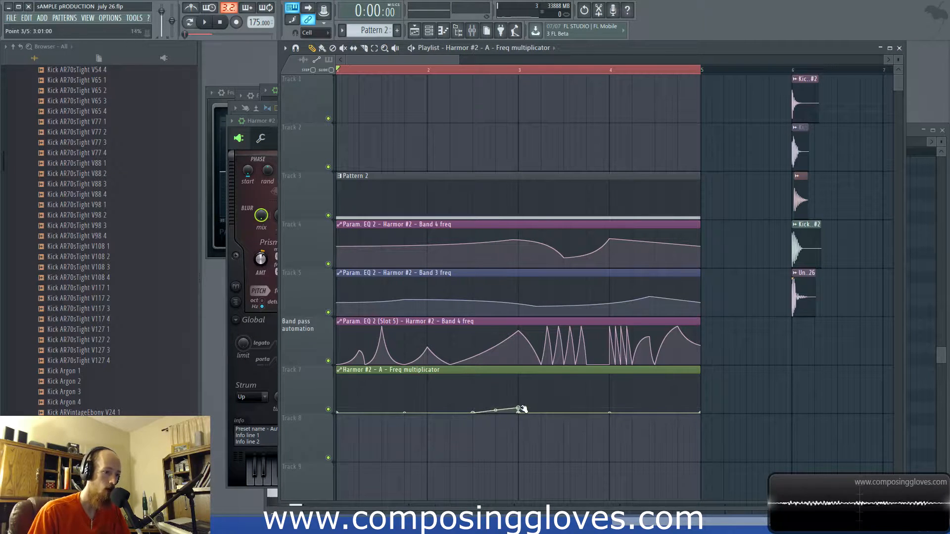
key(space)
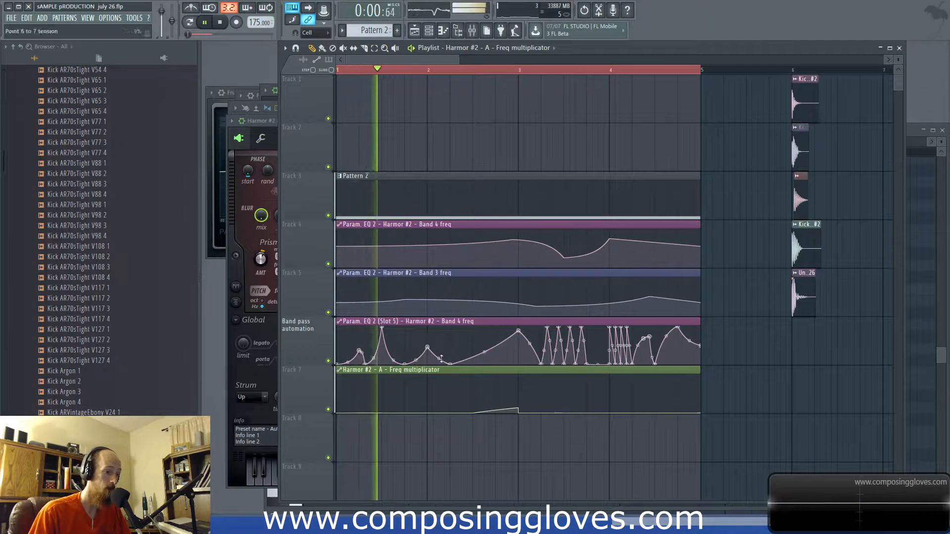
scroll(552, 383, up, 3)
drag(550, 380, 482, 356)
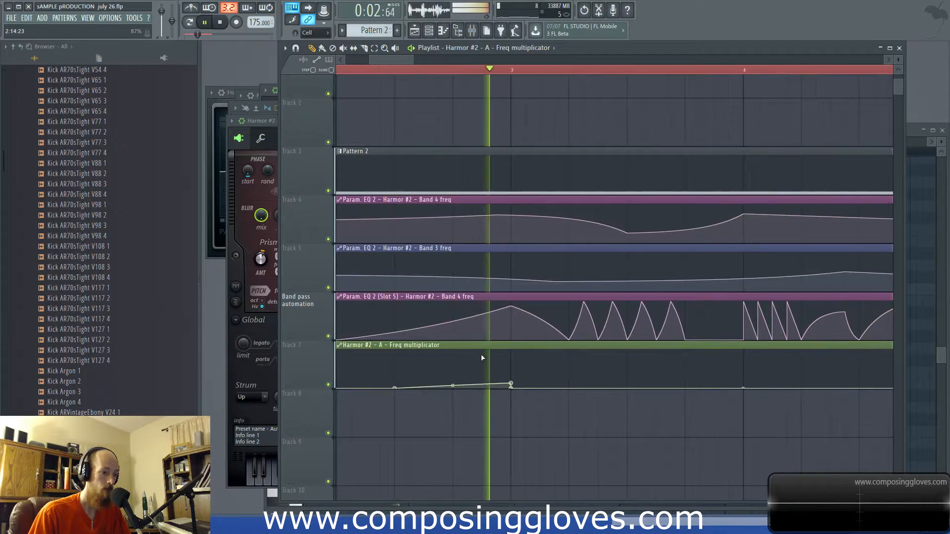
Enlarge track 7 and lower the frequency multiplier peak at bar 3 to about 1% while checking it in playback
key(space)
scroll(495, 380, up, 3)
drag(299, 390, 305, 519)
scroll(422, 420, down, 4)
scroll(422, 420, down, 2)
drag(534, 205, 534, 224)
scroll(473, 215, down, 4)
key(space)
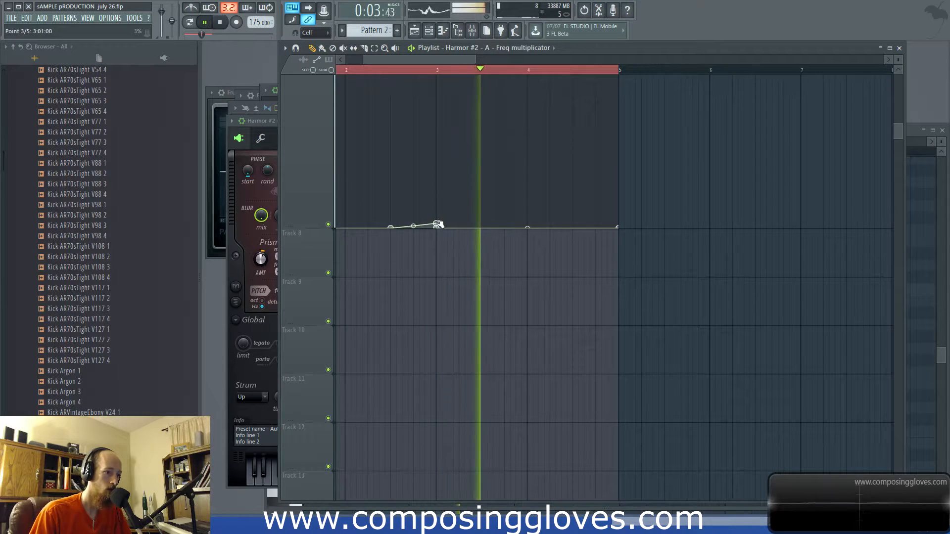
scroll(439, 225, up, 4)
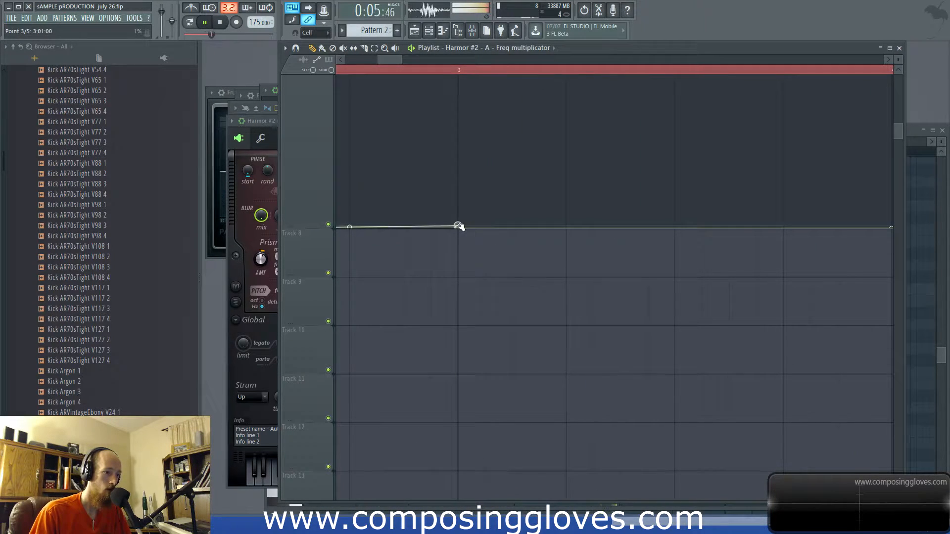
scroll(384, 201, down, 4)
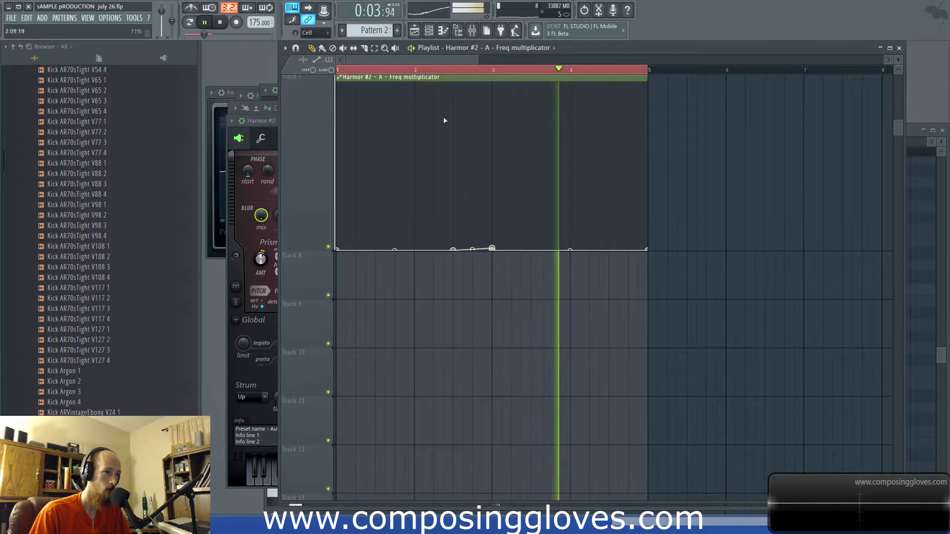
Lower the last peak of the band 3 automation slightly and add a dip just after bar 4 in the track 4 band 4 automation
scroll(447, 156, up, 5)
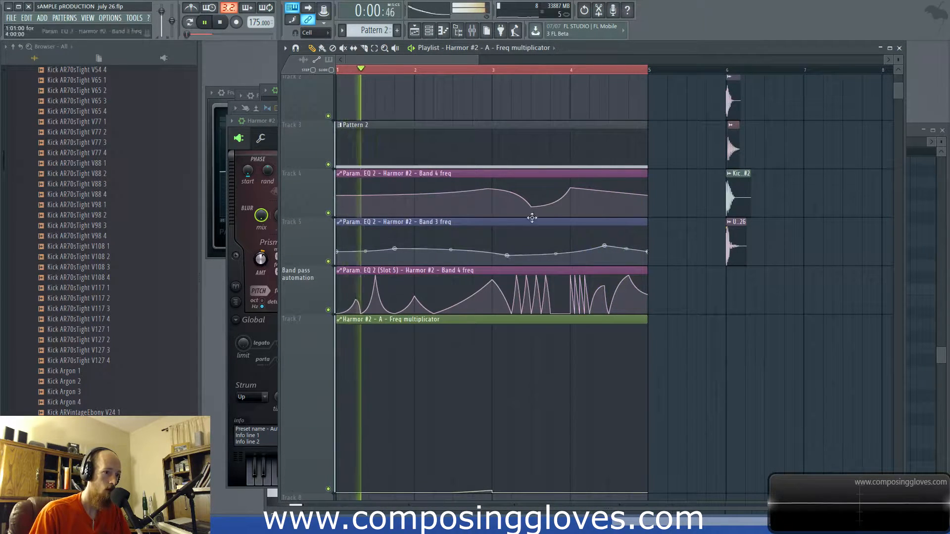
drag(605, 246, 605, 250)
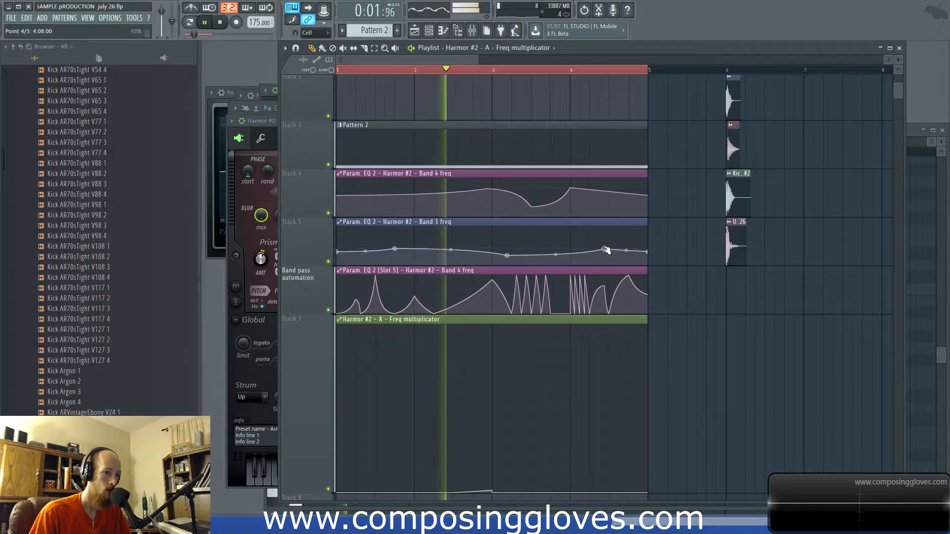
right_click(598, 205)
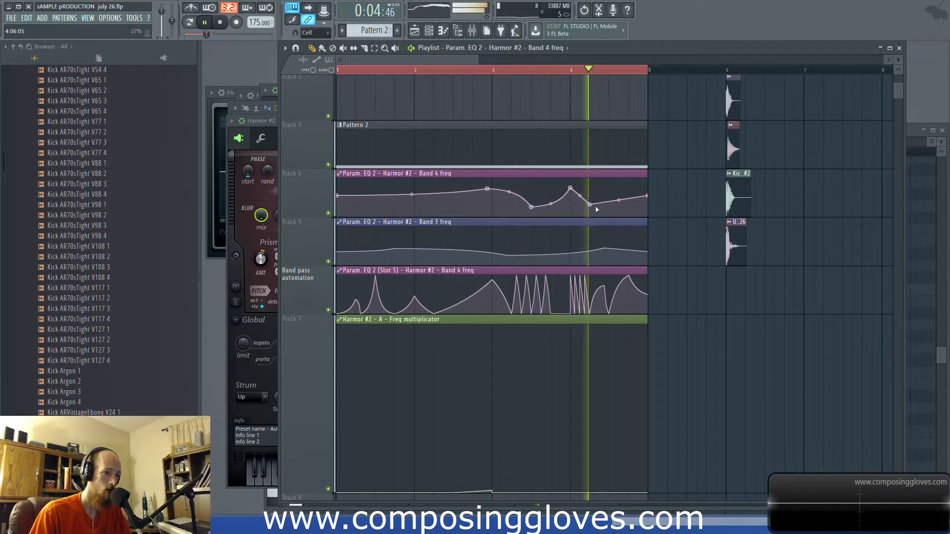
Open Harmor #2, change its distortion type to Rubber and slightly reduce the distortion's wet amount
key(F6)
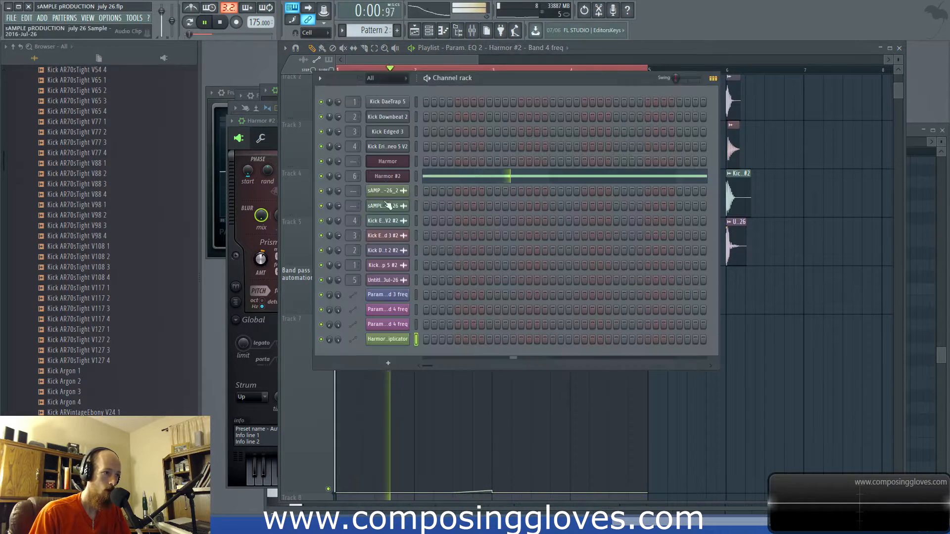
click(396, 177)
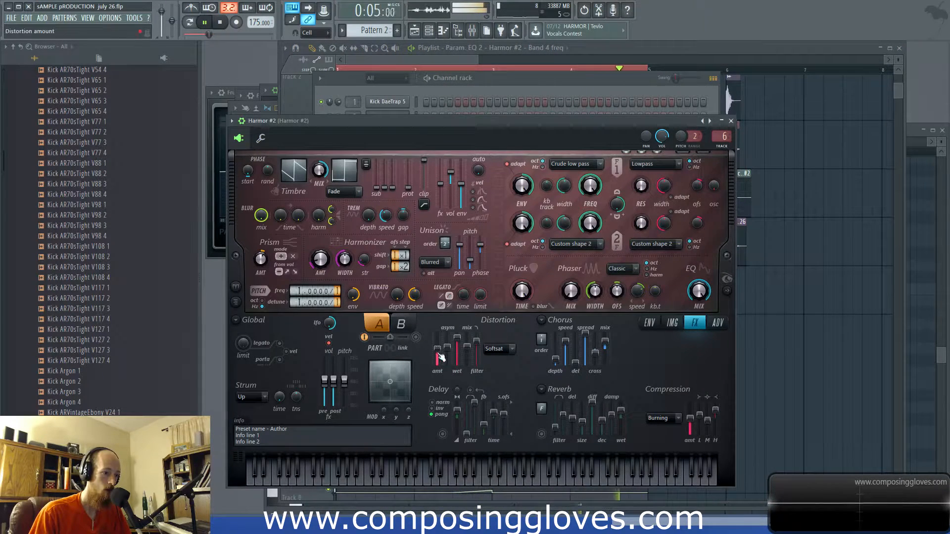
click(497, 349)
click(502, 431)
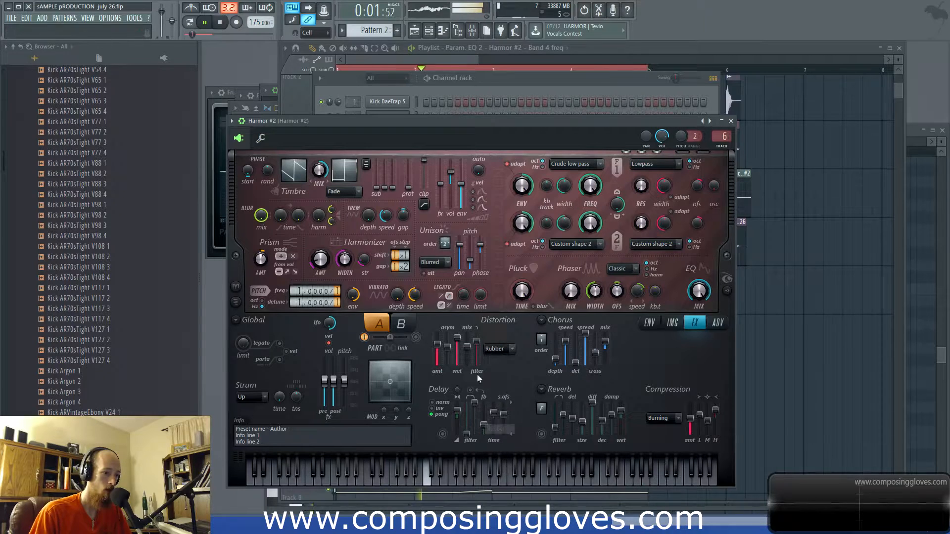
mouse_move(457, 339)
mouse_down()
mouse_move(437, 360)
mouse_move(457, 343)
mouse_up()
Shape Harmor #2's Global EQ curve with a boost around 10.5 kHz, a slight low dip and a mild midrange lift
click(649, 323)
right_click(670, 363)
drag(669, 363, 699, 352)
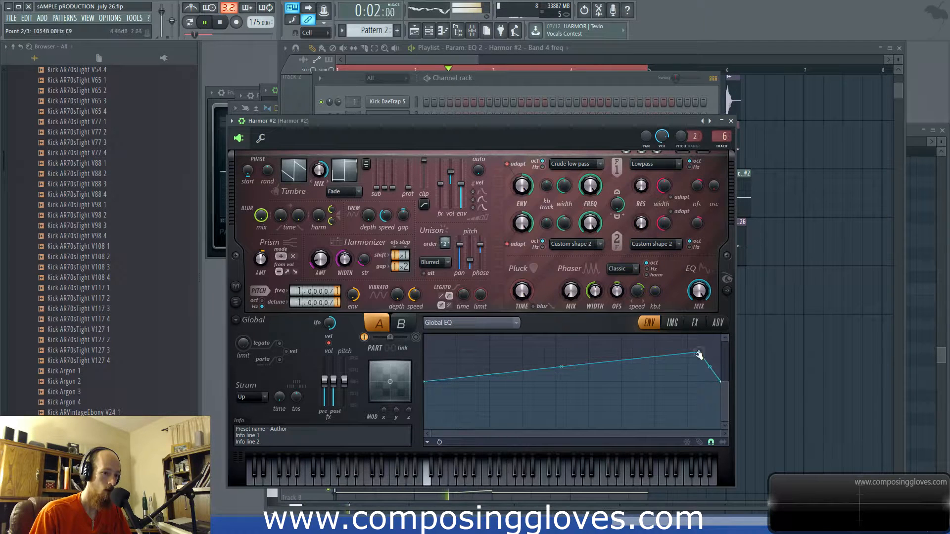
drag(561, 366, 561, 380)
right_click(462, 403)
mouse_move(462, 403)
mouse_down()
mouse_move(456, 411)
mouse_move(441, 392)
mouse_move(457, 397)
mouse_move(457, 387)
mouse_up()
right_click(519, 381)
drag(520, 381, 539, 370)
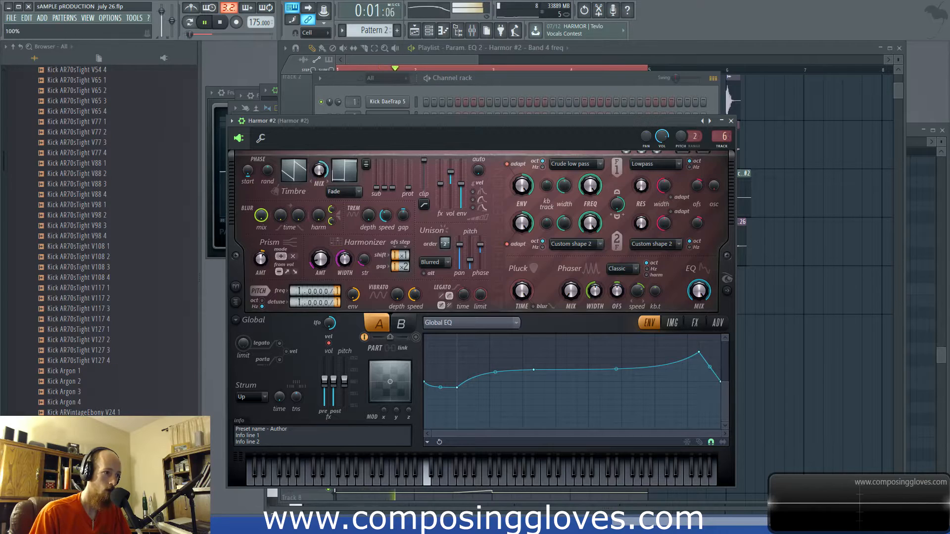
In Harmor #2's slot 5 EQ, lower bands 2 and 5 slightly and move band 3 to a low-frequency cut
key(F9)
click(758, 168)
click(753, 156)
click(760, 139)
drag(366, 175, 359, 185)
drag(417, 167, 295, 207)
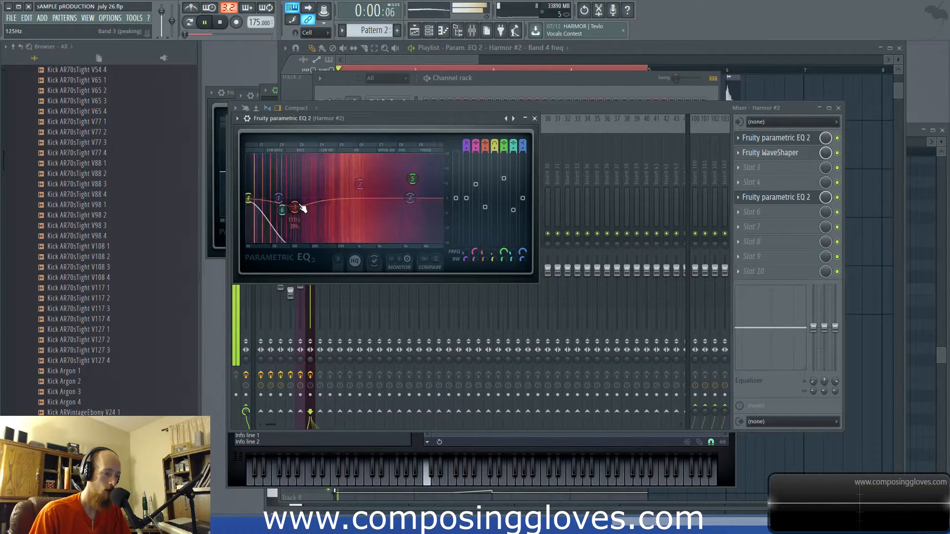
Adjust the Fruity WaveShaper on Harmor #2's mixer track, stop playback and close the effect
click(786, 154)
drag(604, 241, 556, 204)
key(space)
click(635, 151)
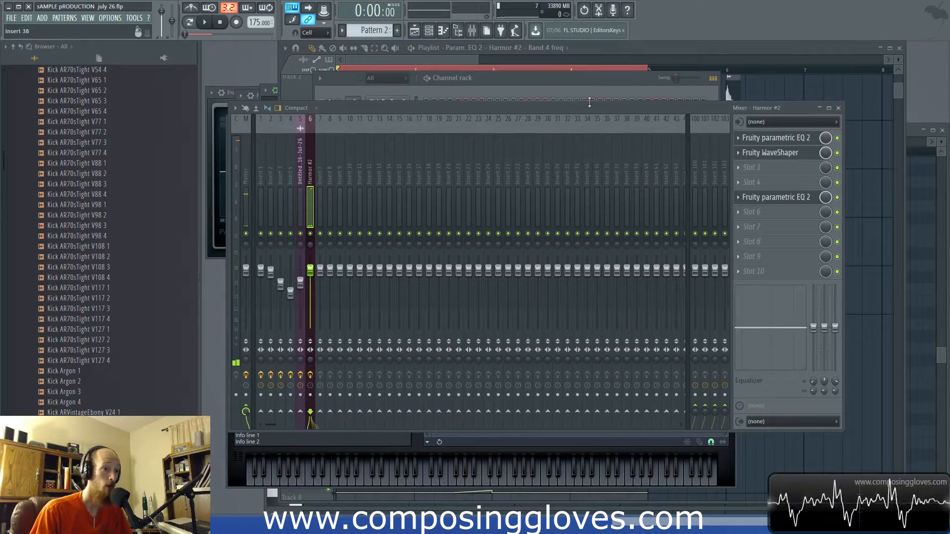
Review the slot 5 EQ, the playlist automation clips and the original Harmor's settings
click(780, 203)
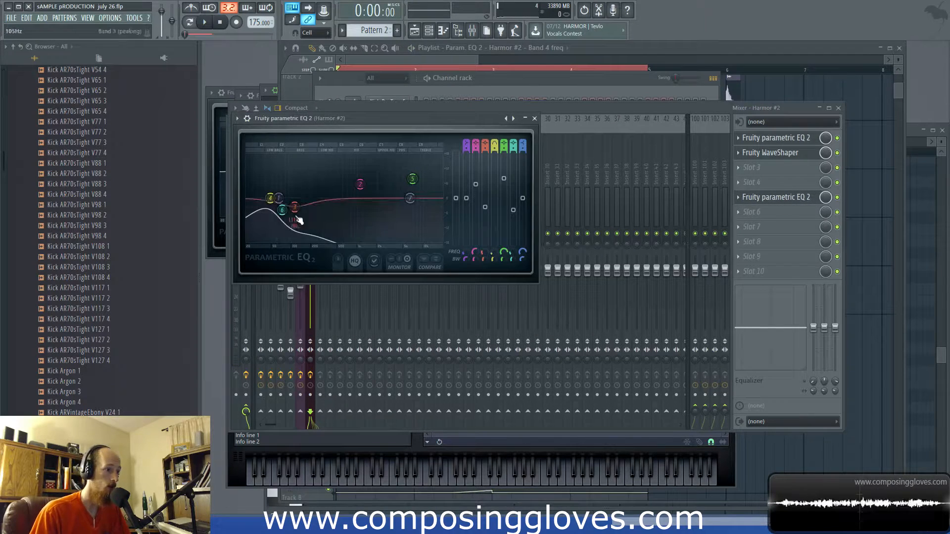
click(385, 58)
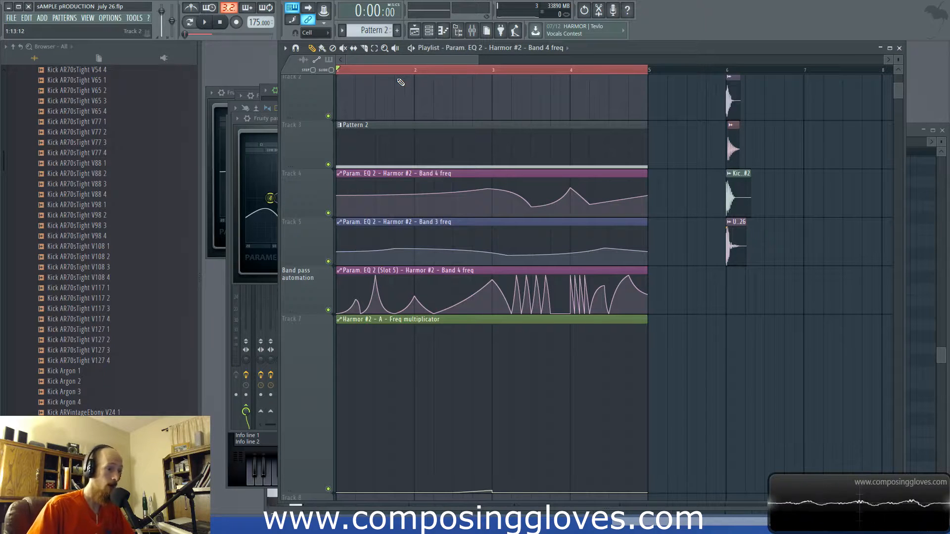
key(F6)
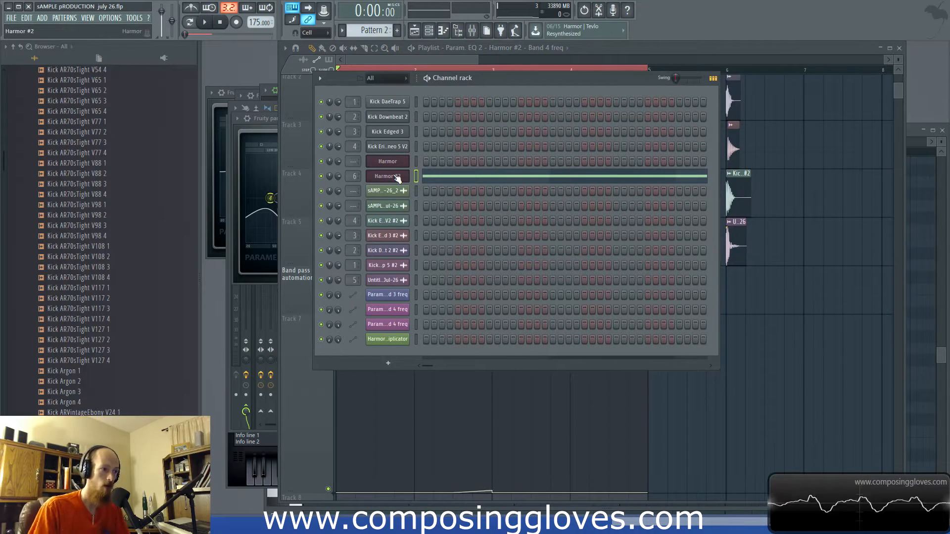
click(429, 30)
scroll(503, 127, down, 4)
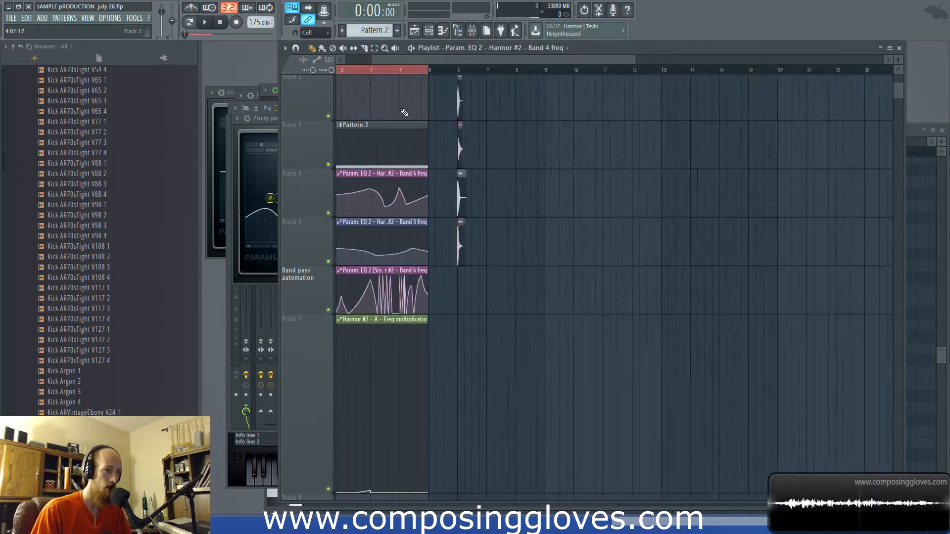
scroll(419, 72, up, 4)
drag(427, 61, 346, 71)
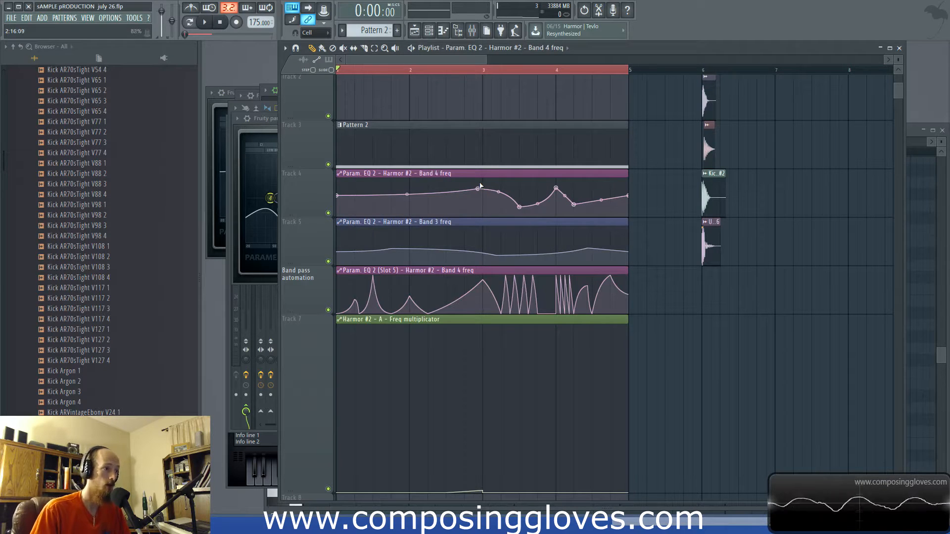
key(F6)
click(399, 163)
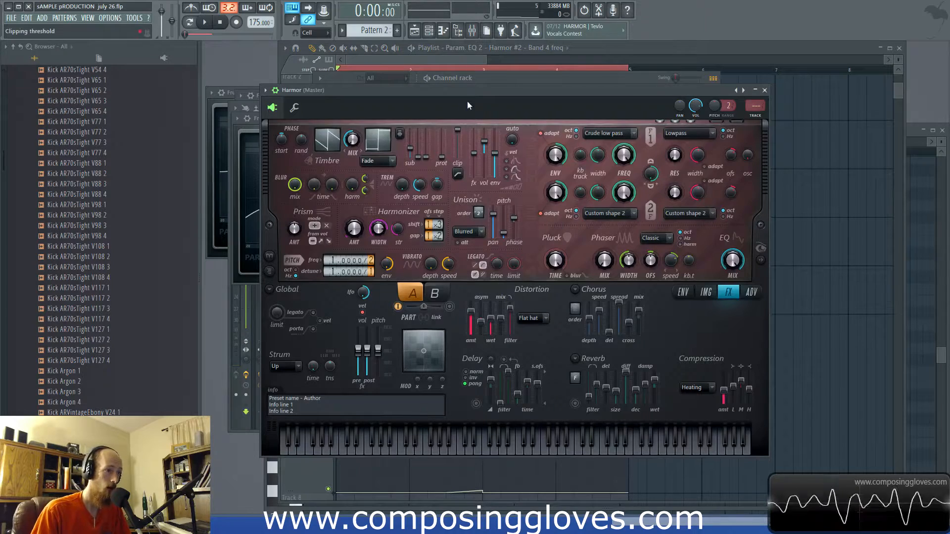
click(408, 59)
scroll(397, 261, down, 3)
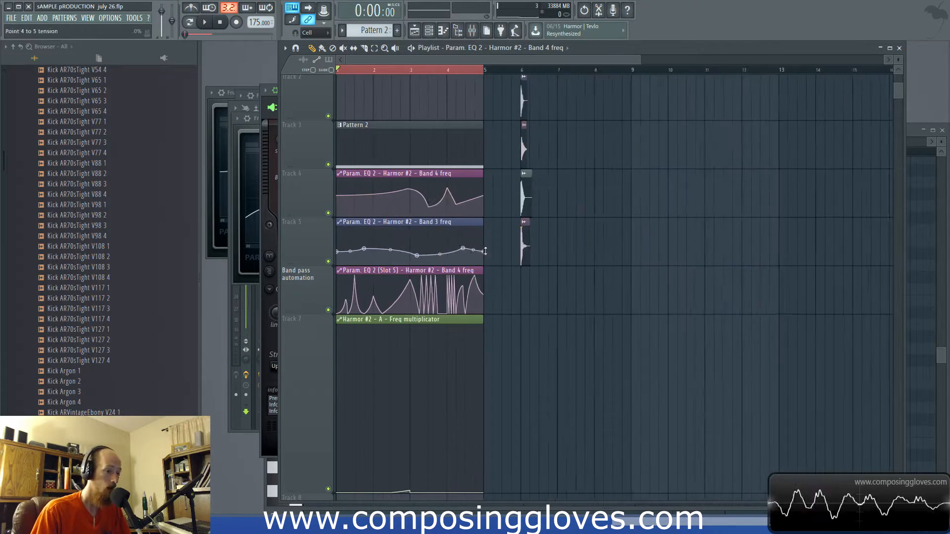
scroll(397, 262, down, 2)
scroll(398, 261, up, 3)
scroll(397, 261, up, 4)
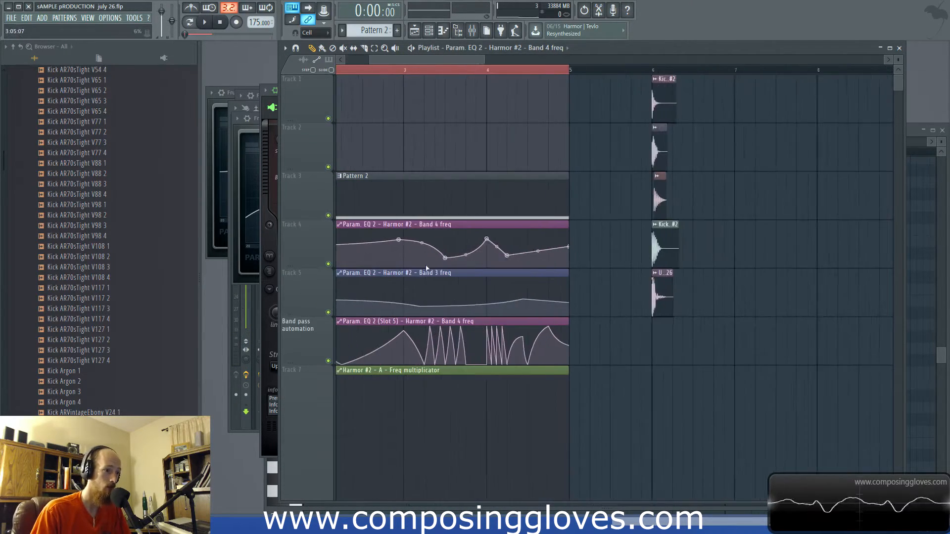
Play the layered kicks at bar 6, followed by the recorded sample from bar 10 to bar 14
scroll(427, 269, right, 5)
drag(615, 69, 616, 70)
scroll(617, 73, down, 5)
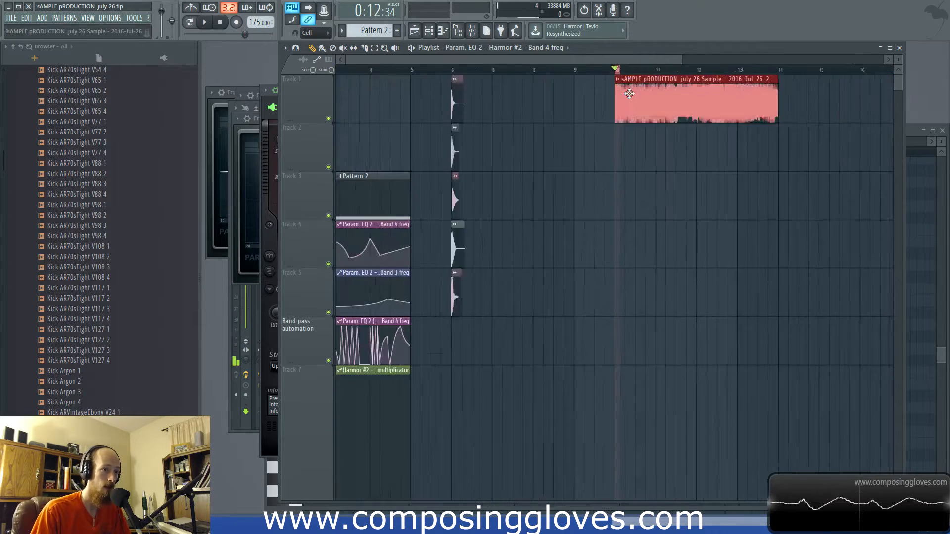
drag(435, 69, 452, 70)
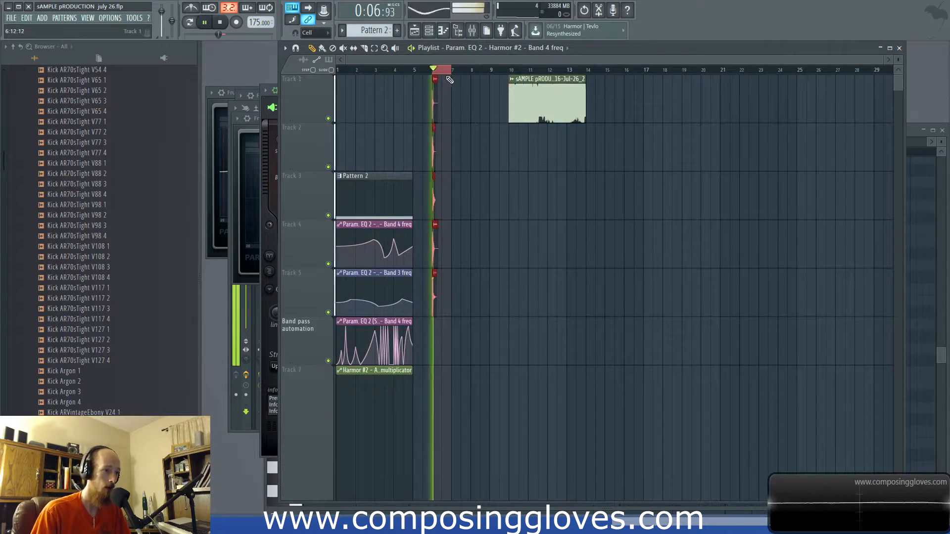
drag(510, 70, 586, 70)
key(space)
key(space)
scroll(544, 93, up, 4)
key(space)
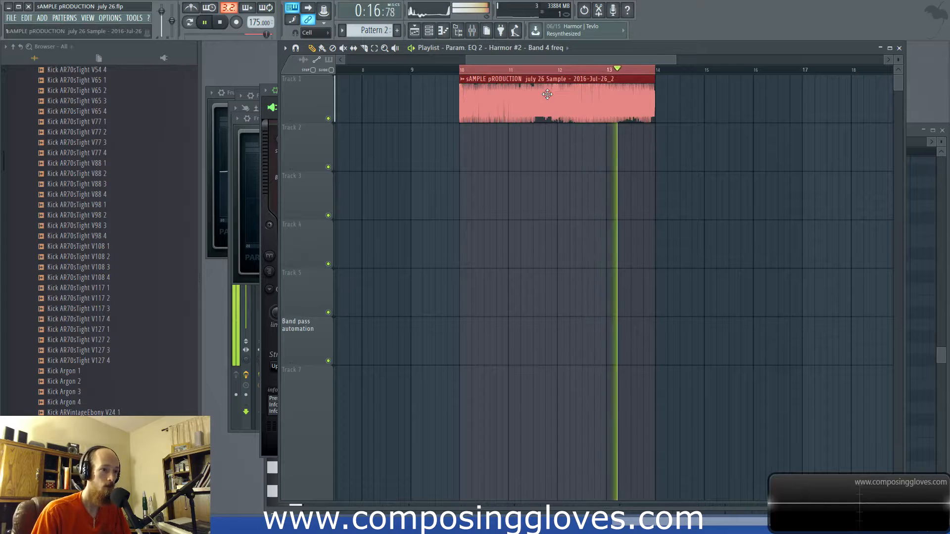
key(space)
Select bars 1 to 5 containing Pattern 2 and its automation clips, and play the processed Harmor #2 bass
drag(399, 119, 715, 119)
drag(346, 104, 148, 85)
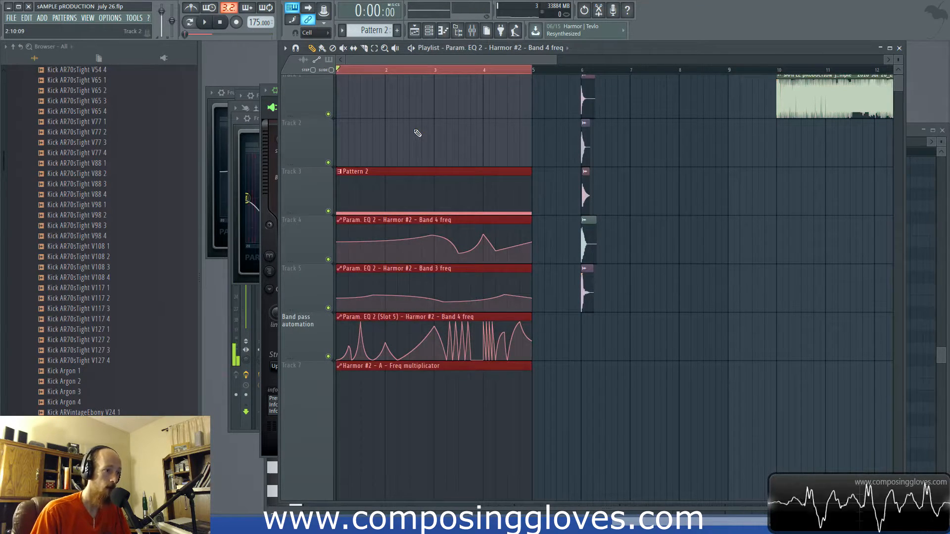
key(space)
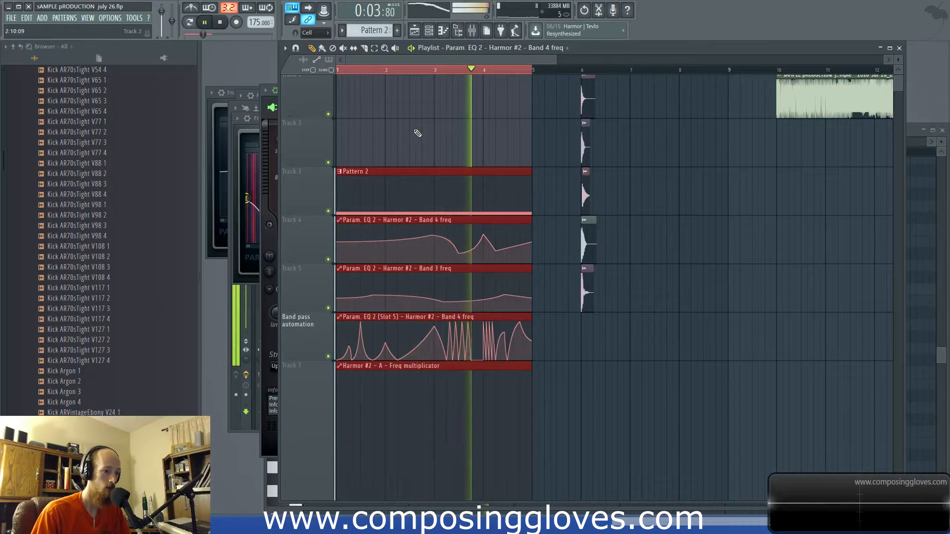
key(space)
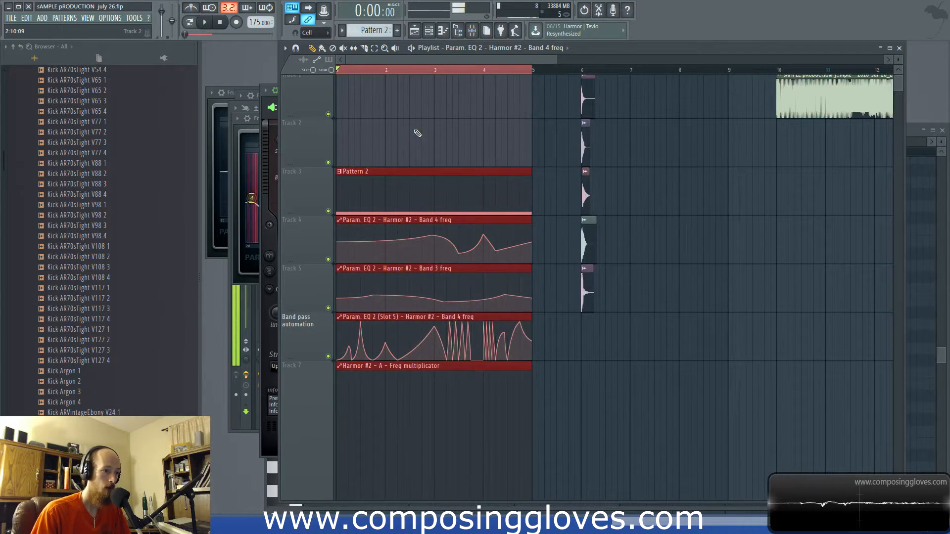
scroll(425, 134, down, 3)
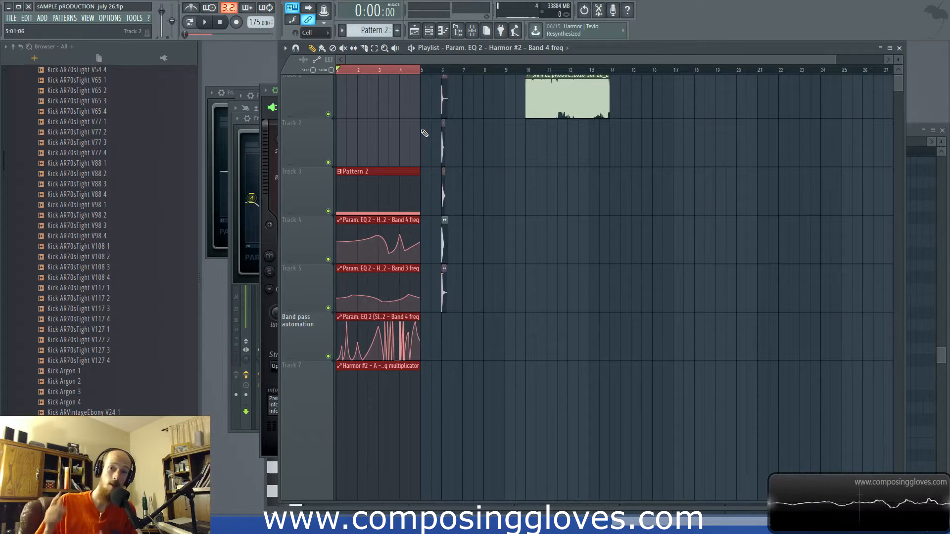